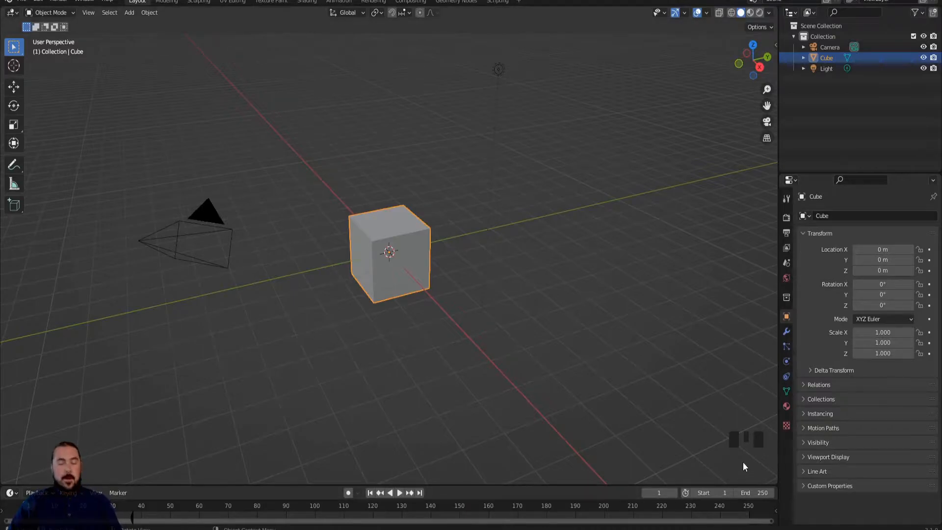
key(g)
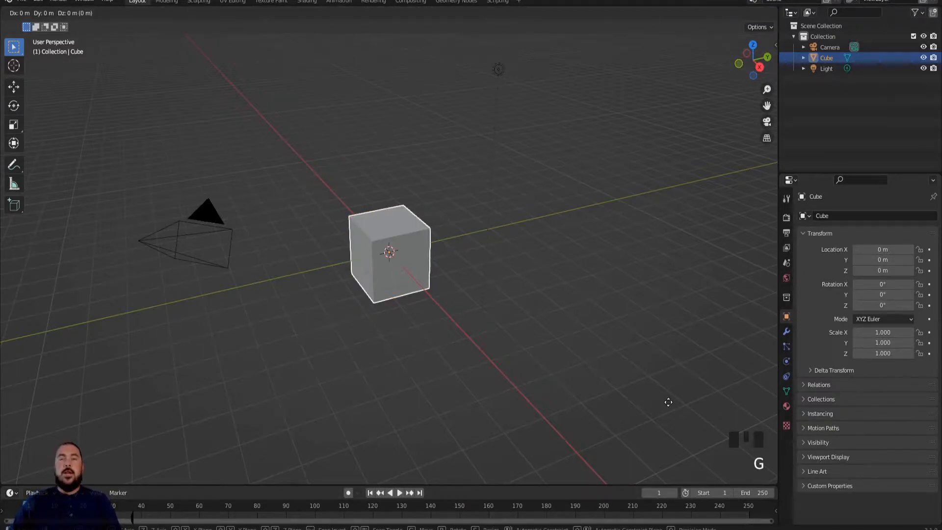
key(Escape)
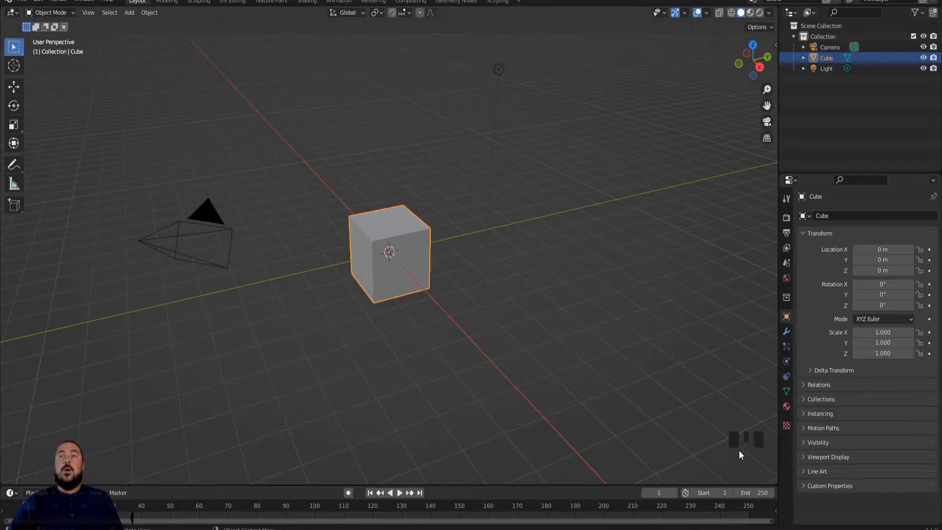
click(592, 379)
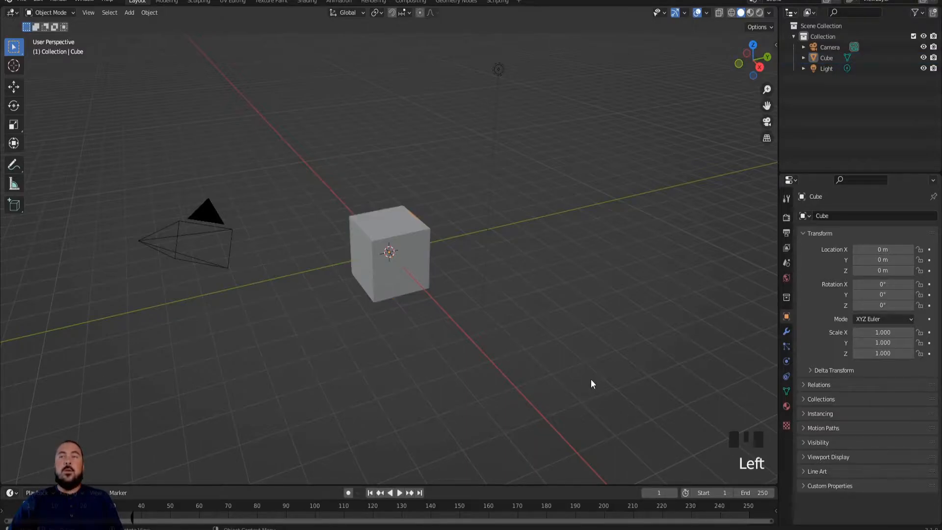
right_click(591, 378)
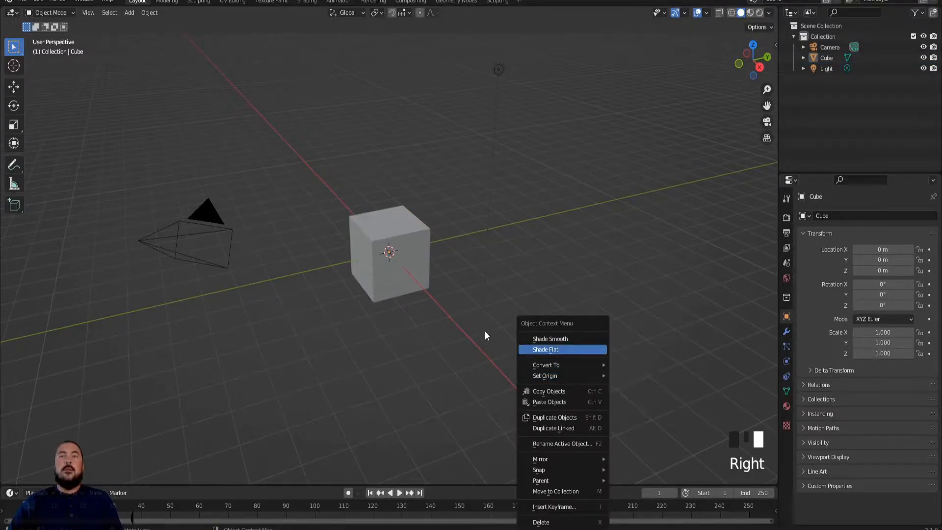
middle_click(457, 325)
click(400, 332)
Examine the cube from the front, back, right, left, top and bottom orthographic views.
scroll(399, 332, down, 2)
scroll(400, 332, up, 4)
scroll(399, 332, down, 4)
scroll(399, 332, up, 2)
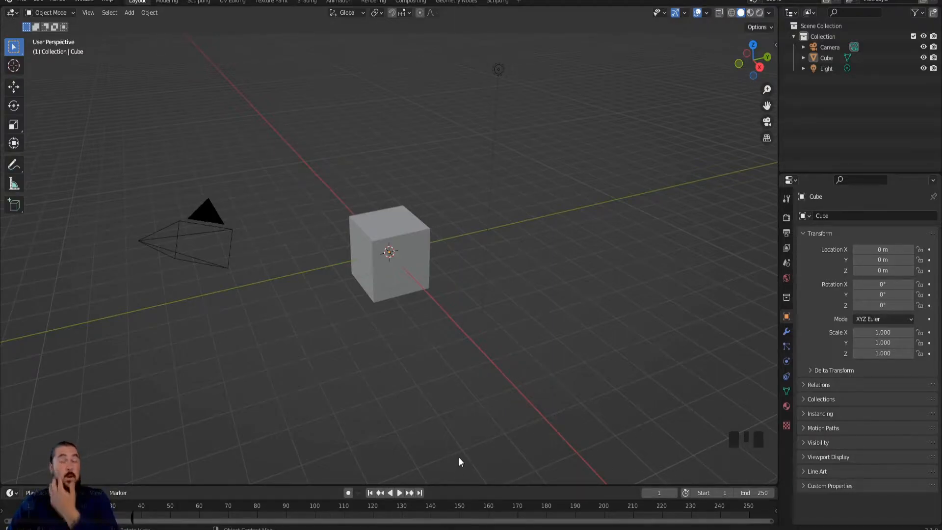
middle_drag(478, 448, 578, 173)
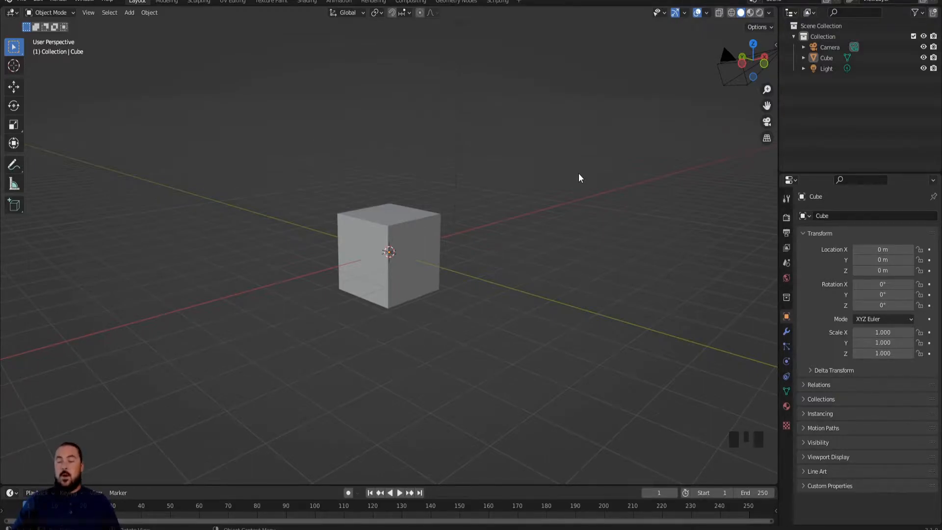
key(KP_1)
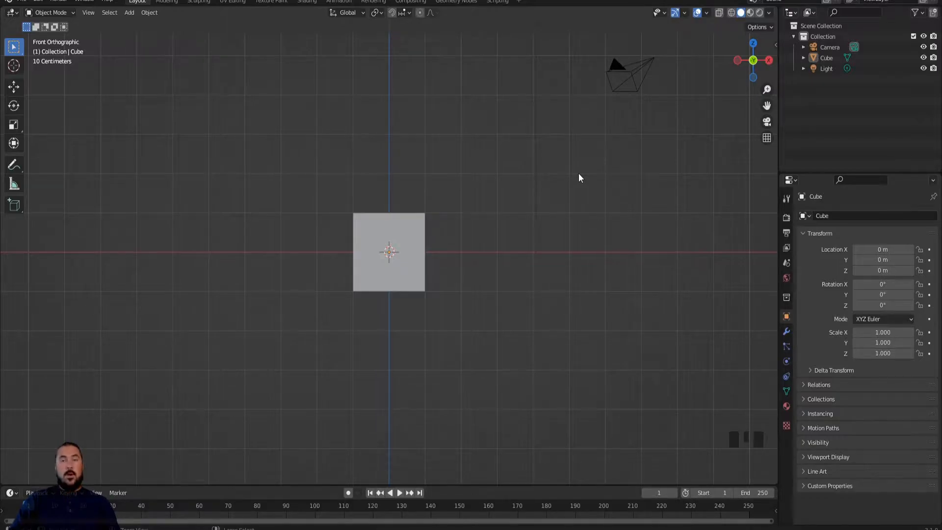
key(ctrl+KP_1)
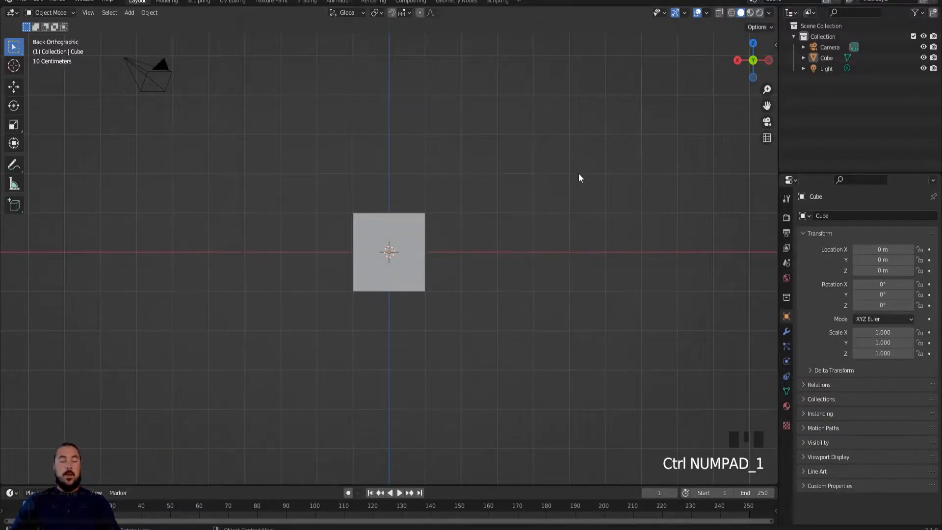
key(KP_3)
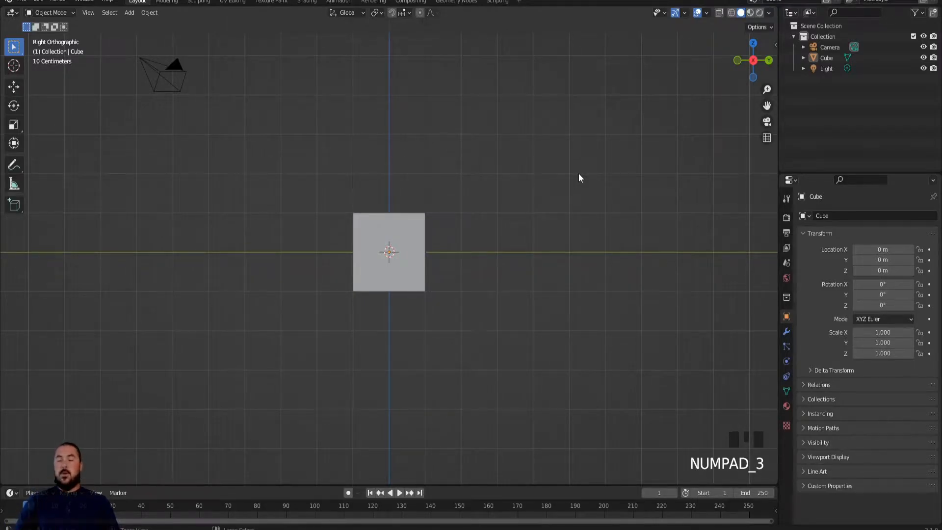
key(ctrl+KP_3)
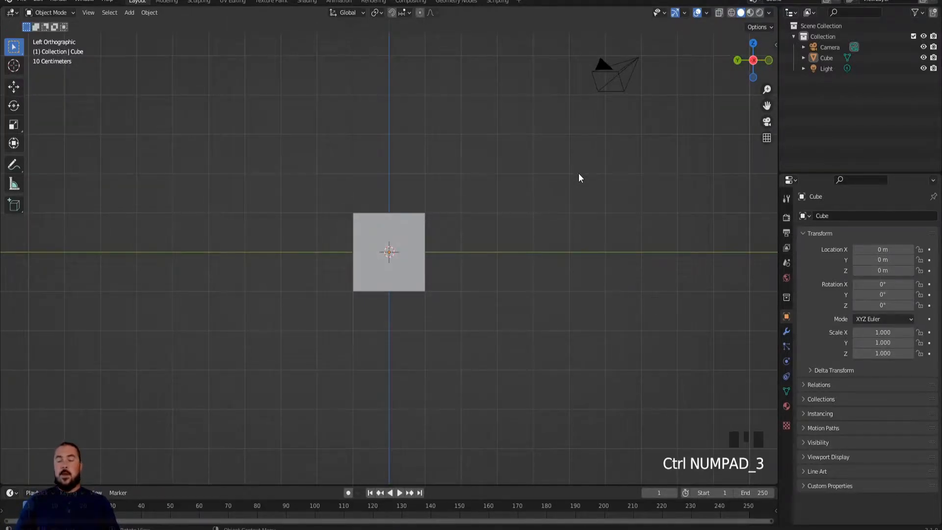
key(KP_7)
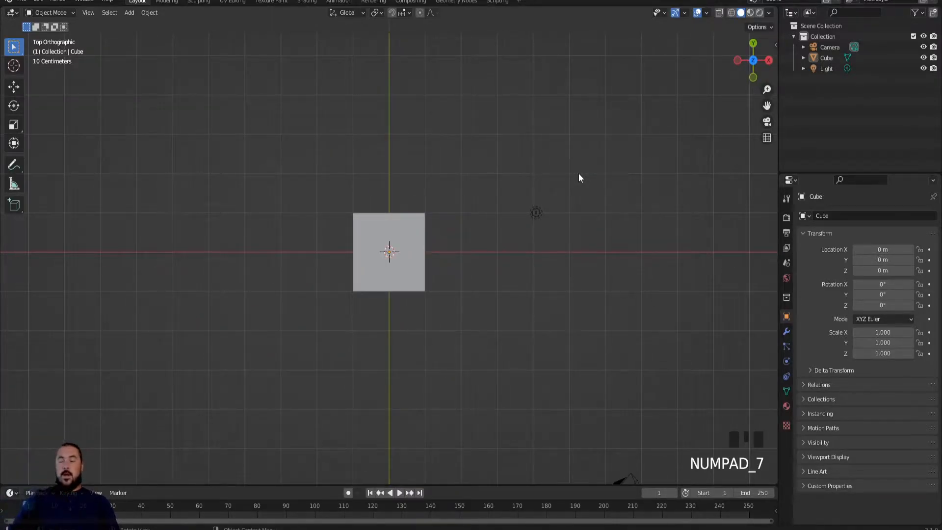
key(ctrl+KP_7)
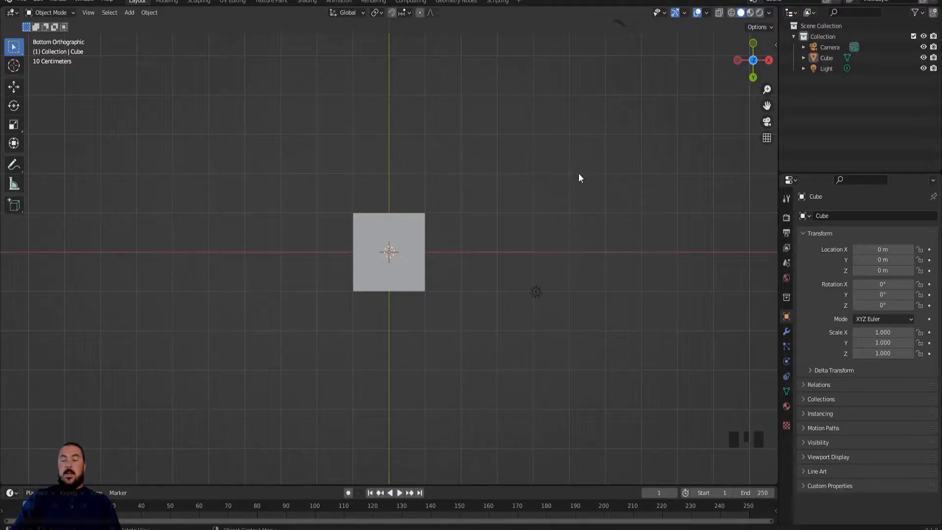
Rotate the view from below the cube in increments to one side and back again to examine it.
key(KP_4)
key(KP_4)
key(KP_4)
key(KP_4)
key(KP_4)
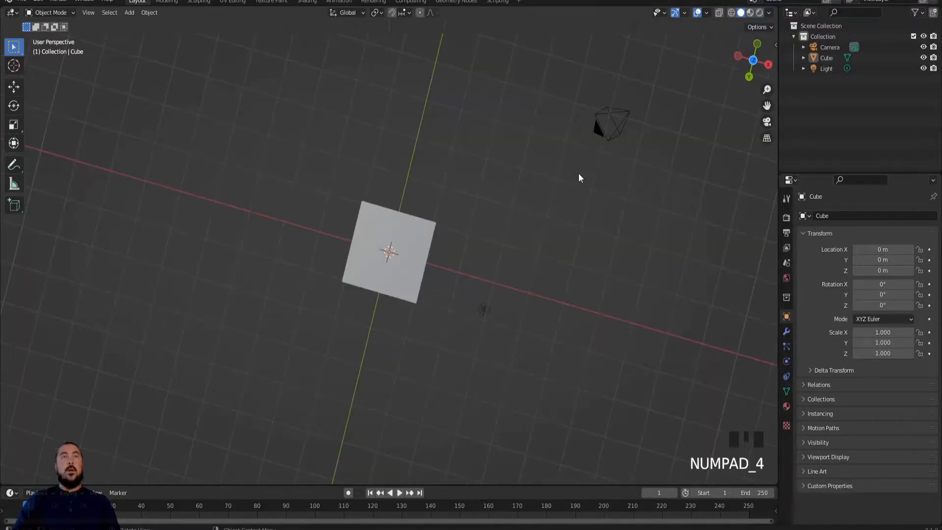
key(KP_4)
key(KP_4)
key(KP_4)
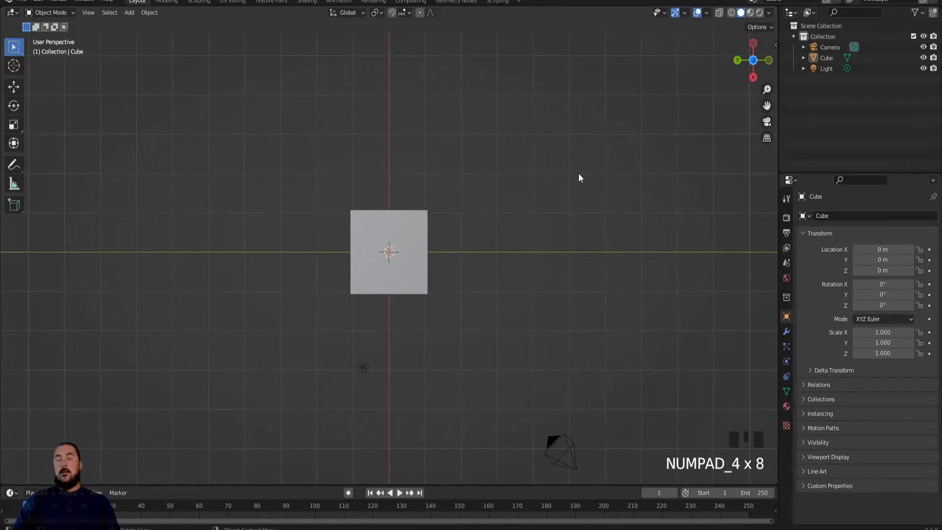
key(KP_6)
key(KP_6)
key(KP_6)
key(KP_6)
key(KP_6)
key(KP_6)
key(KP_6)
key(KP_6)
key(KP_6)
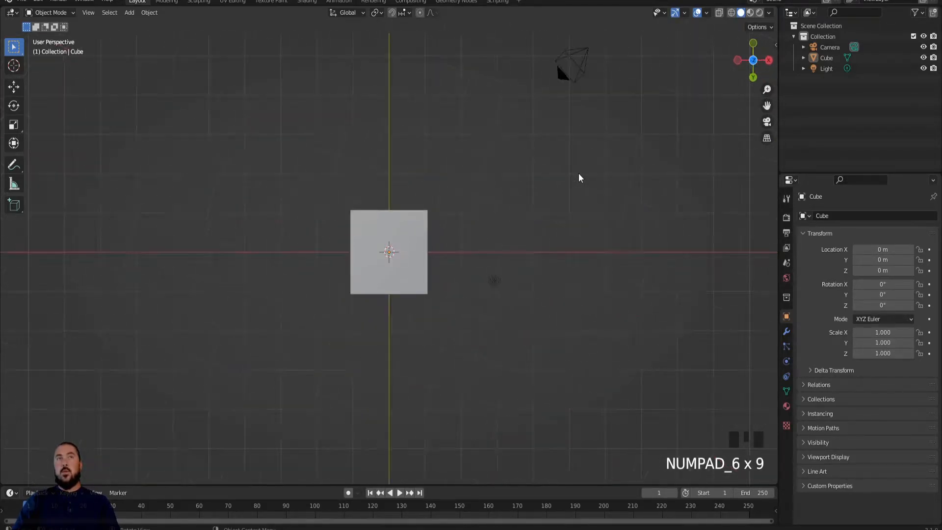
key(KP_6)
Orbit the view vertically around the cube in increments both ways, and look from the opposite side and back.
key(KP_8)
key(KP_8)
key(KP_8)
key(KP_8)
key(KP_8)
key(KP_8)
key(KP_8)
key(KP_8)
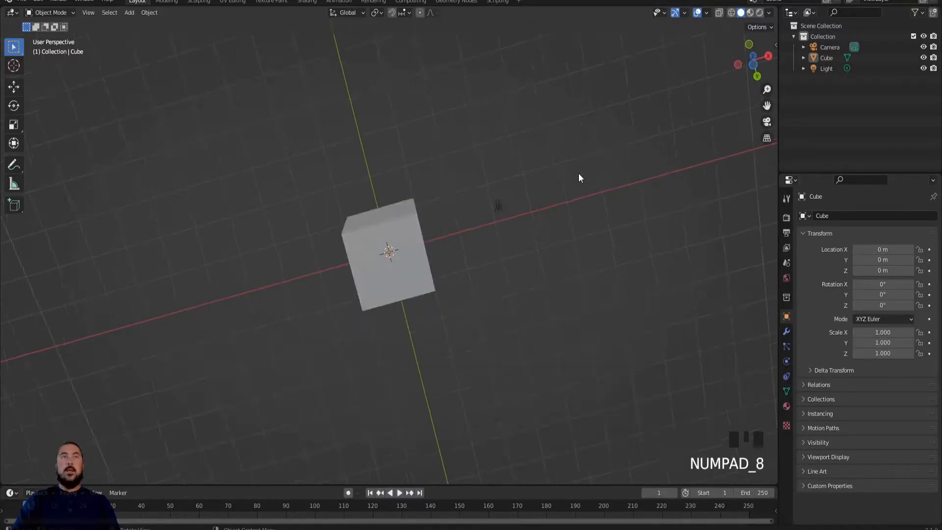
key(KP_8)
key(KP_8)
key(KP_8)
key(KP_8)
key(KP_8)
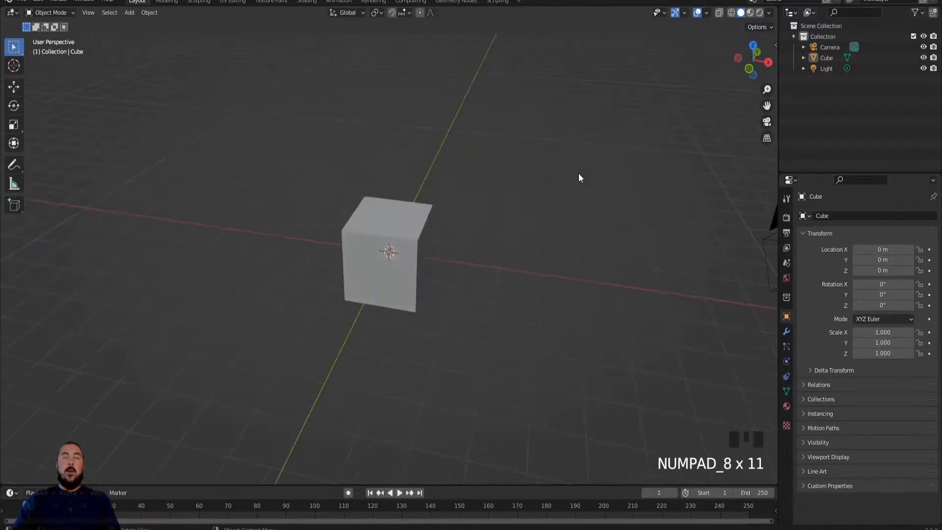
key(KP_2)
key(KP_2)
key(KP_2)
key(KP_2)
key(KP_2)
key(KP_2)
key(KP_2)
key(KP_2)
key(KP_2)
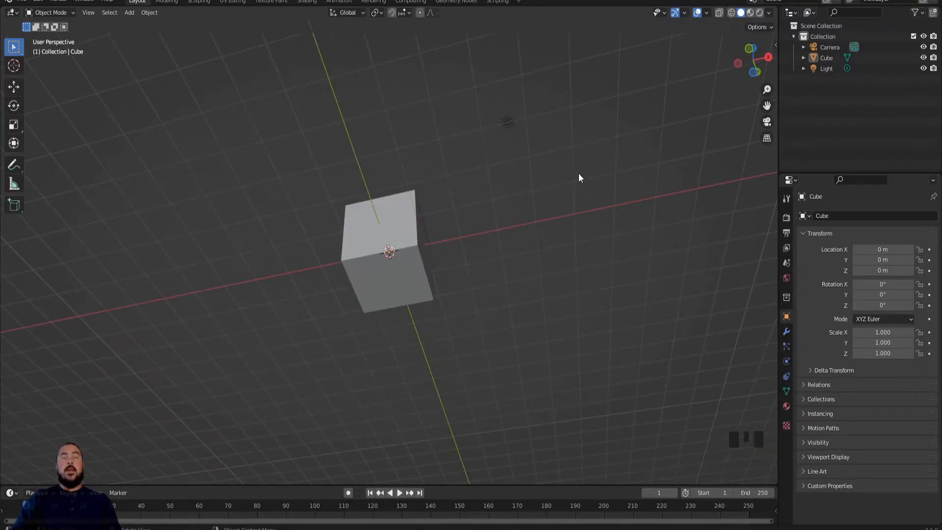
key(KP_9)
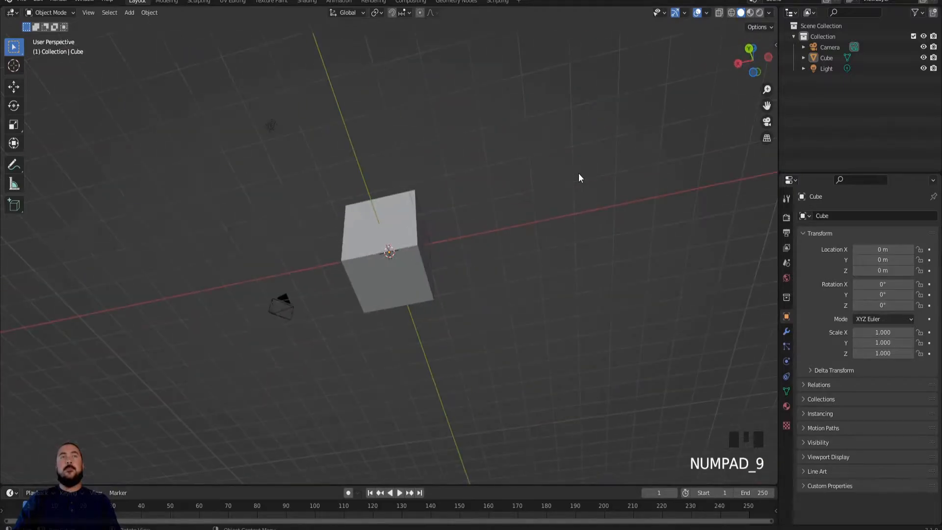
key(KP_9)
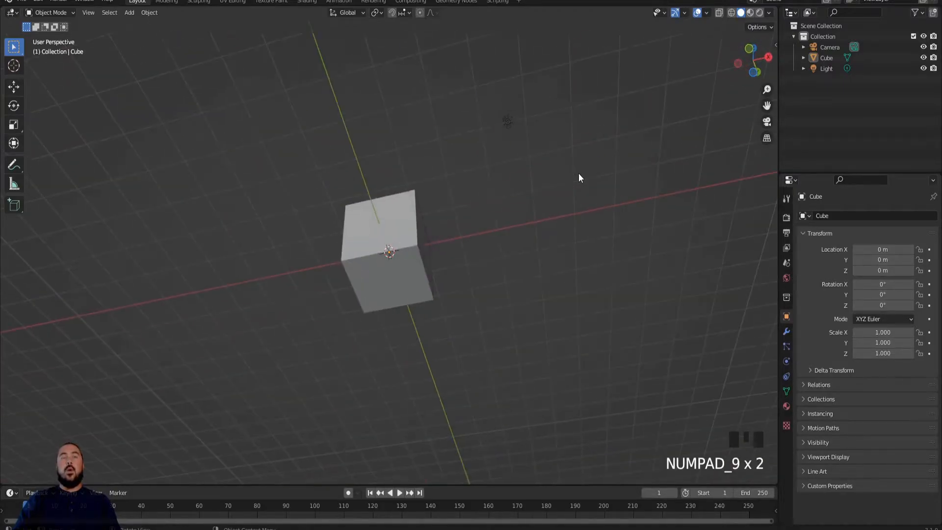
Compare the cube in perspective and orthographic projection by switching repeatedly, ending in perspective.
key(KP_5)
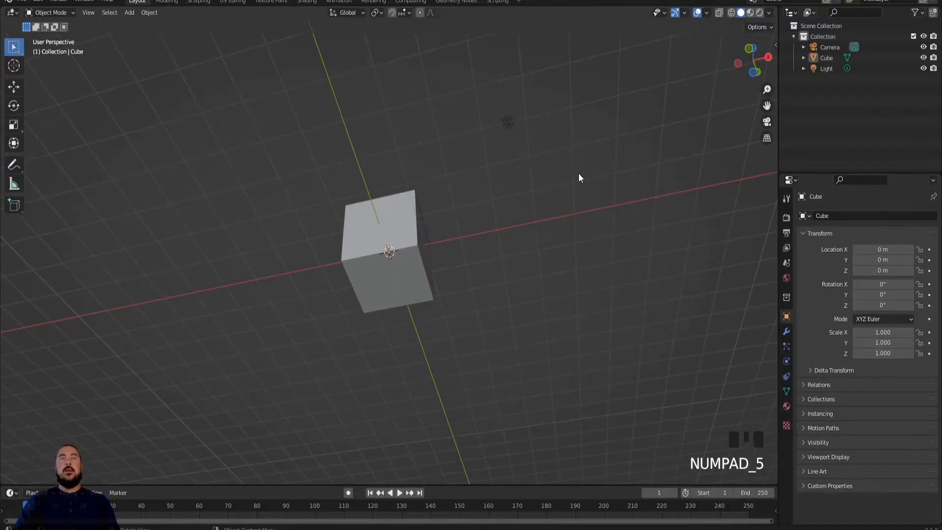
key(KP_5)
key(KP_5)
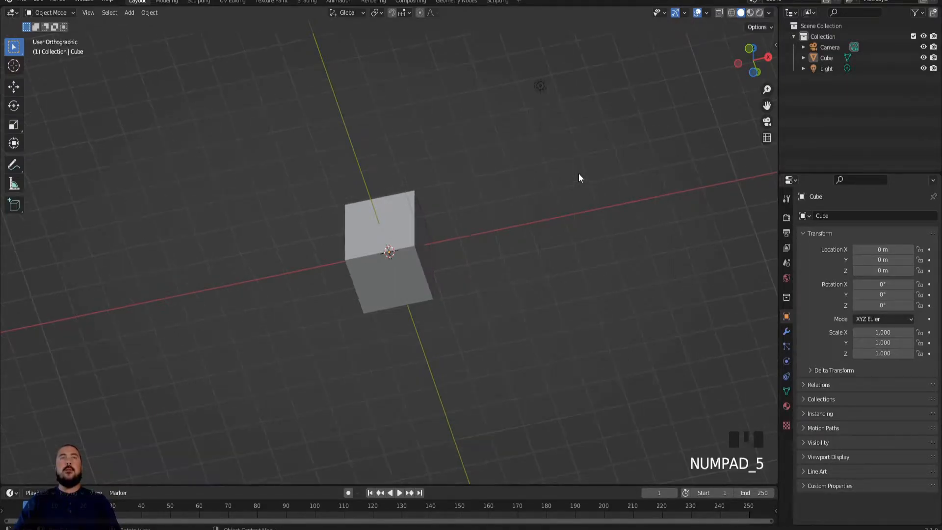
key(KP_5)
key(KP_5)
key(KP_5)
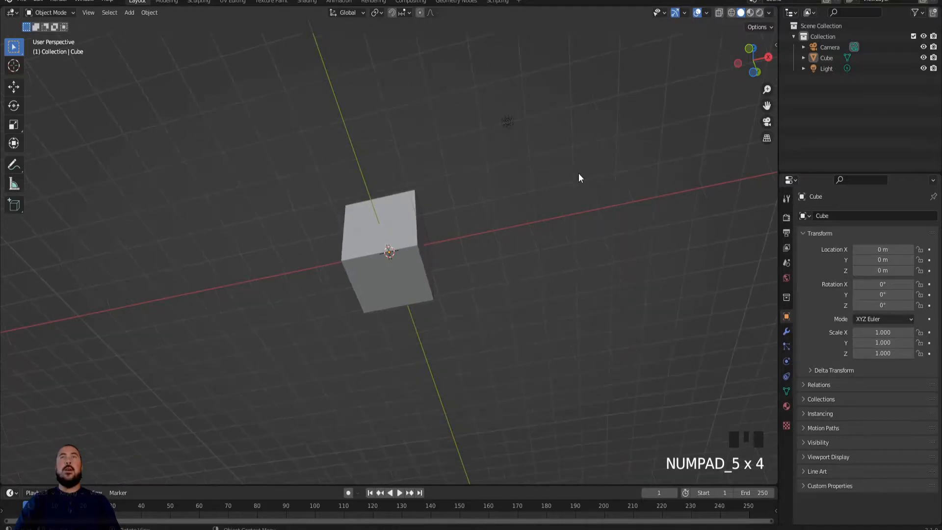
key(KP_5)
key(KP_5)
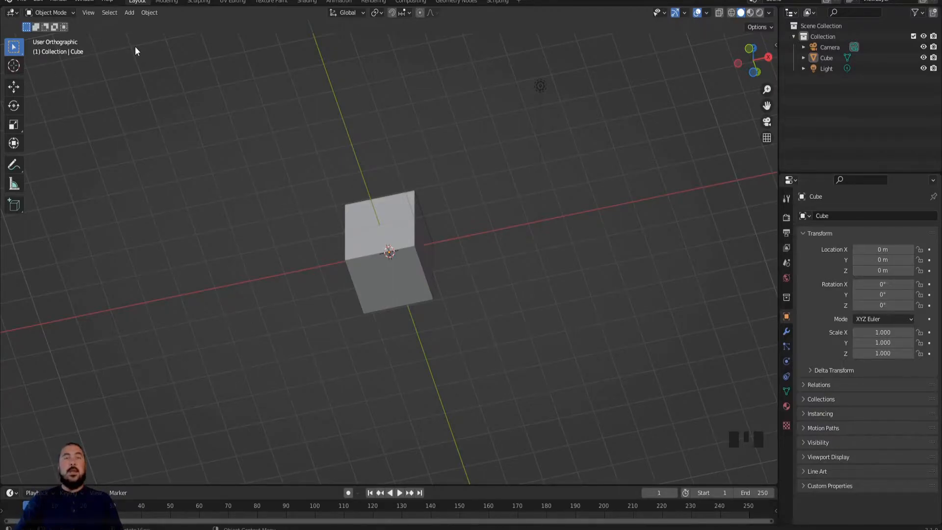
key(KP_5)
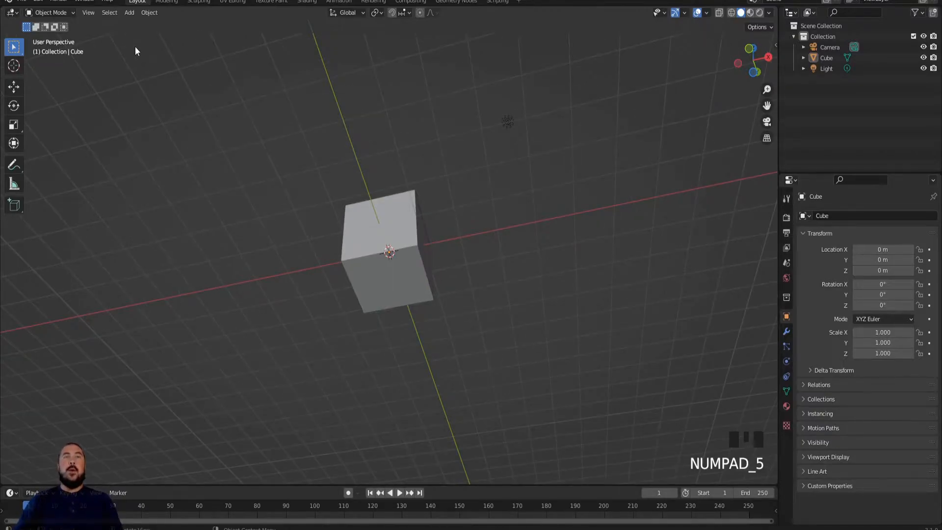
Move the cube up about 1.02 m along the Z axis in the right orthographic view so its base sits at ground level.
middle_drag(309, 137, 461, 211)
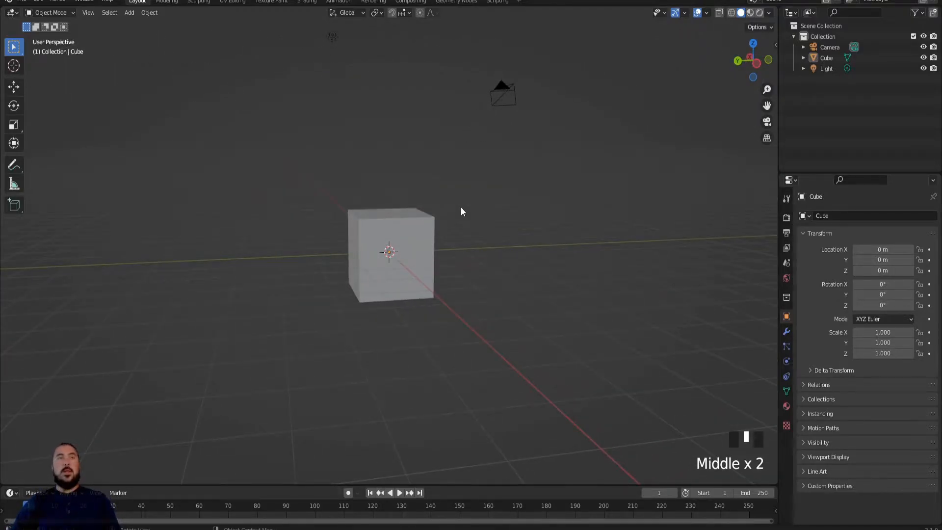
key(KP_3)
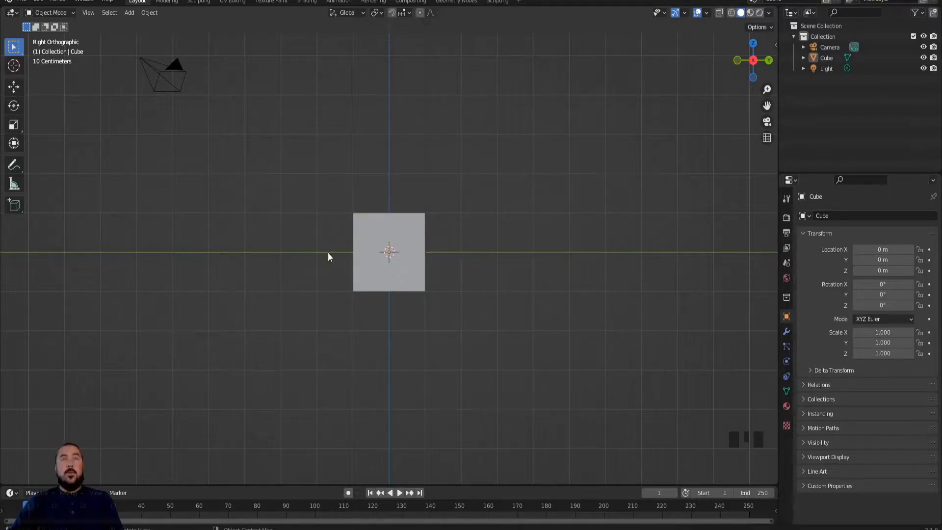
click(416, 278)
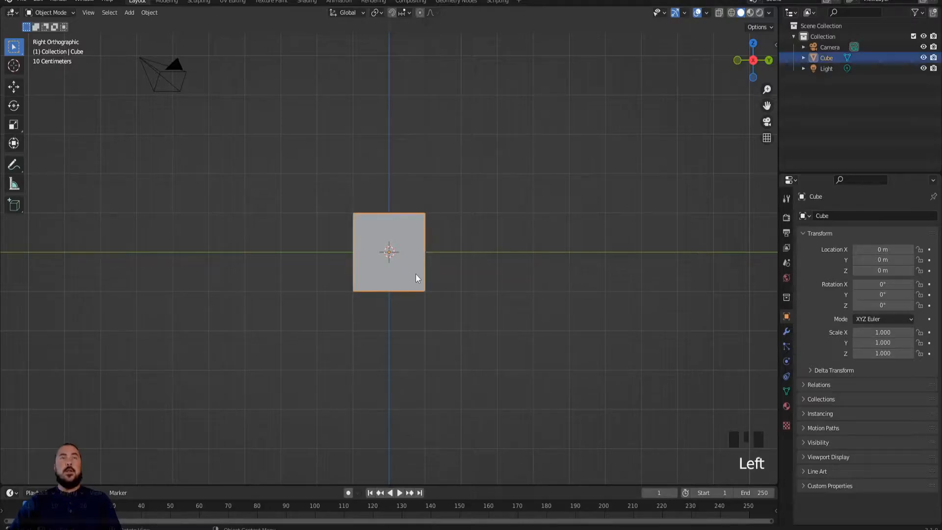
key(g)
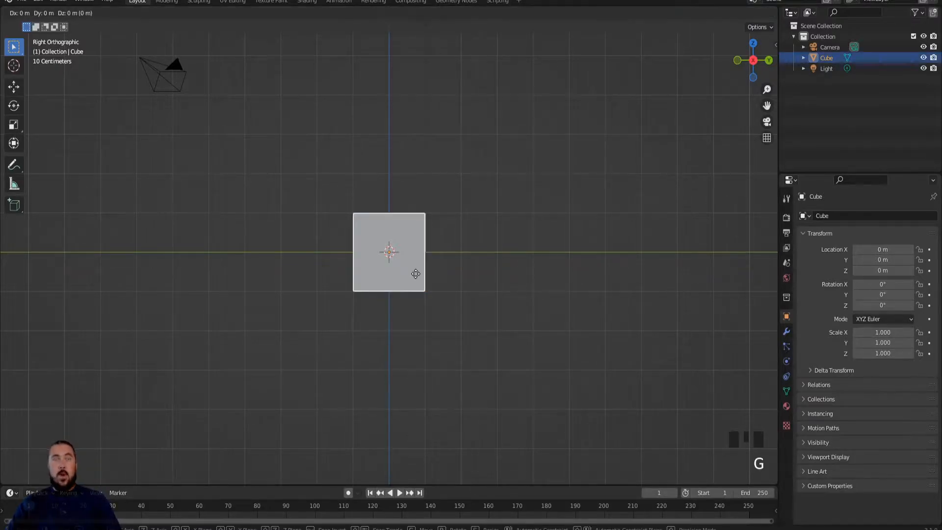
key(z)
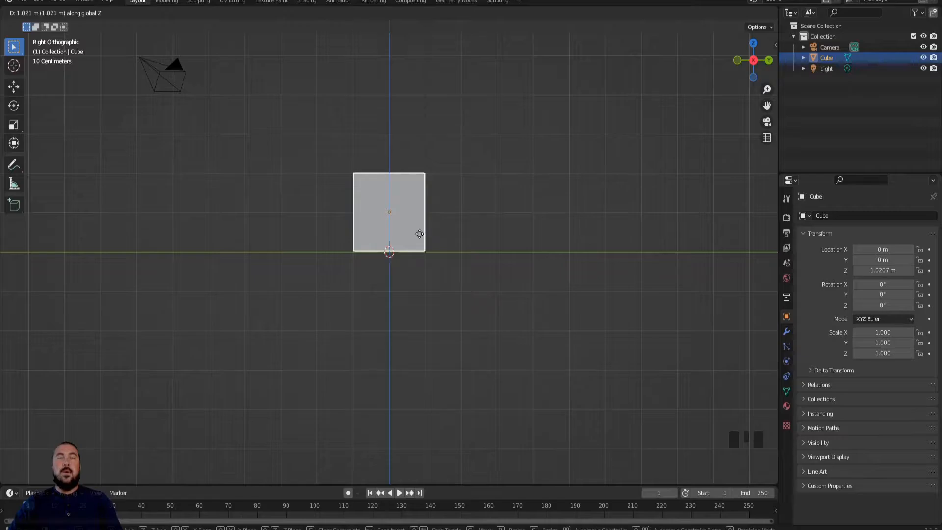
click(420, 236)
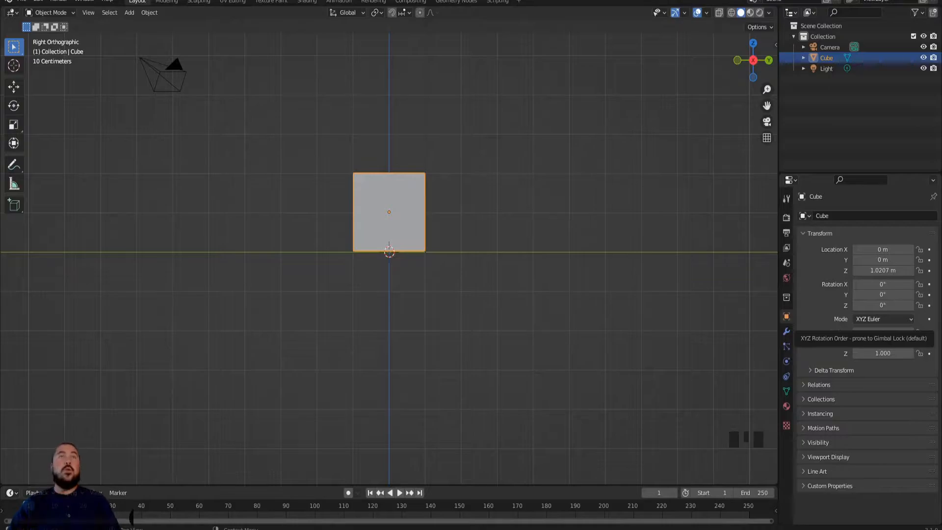
Enter Edit Mode on the cube and select its top face using face selection.
mouse_move(519, 248)
middle_down()
mouse_move(523, 240)
mouse_move(522, 259)
middle_up()
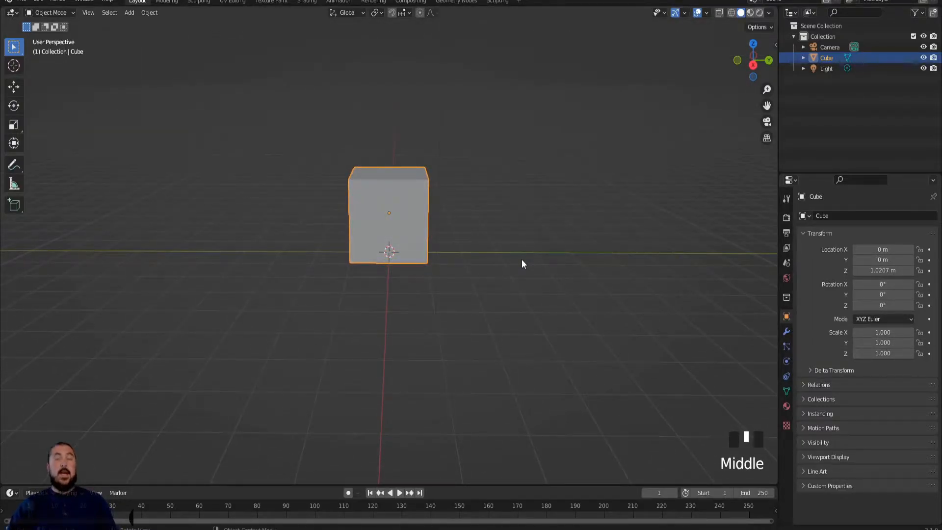
key(Tab)
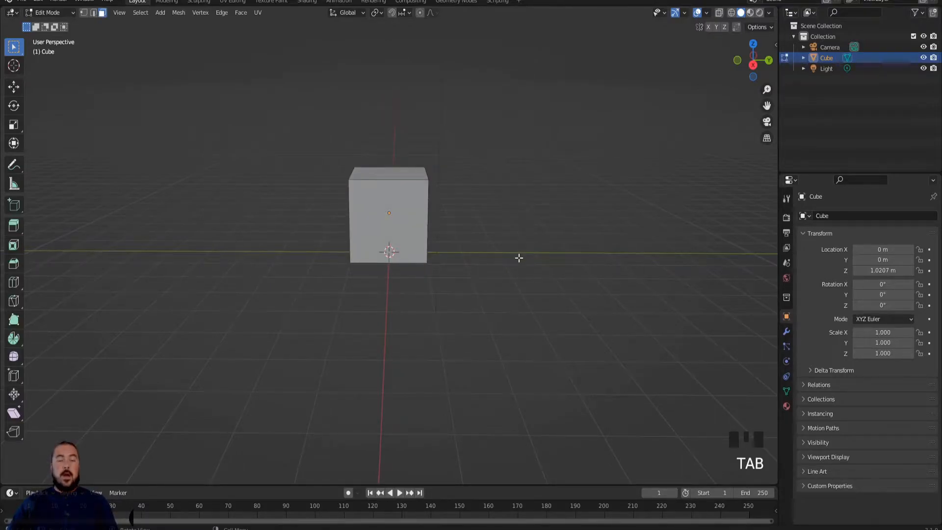
key(3)
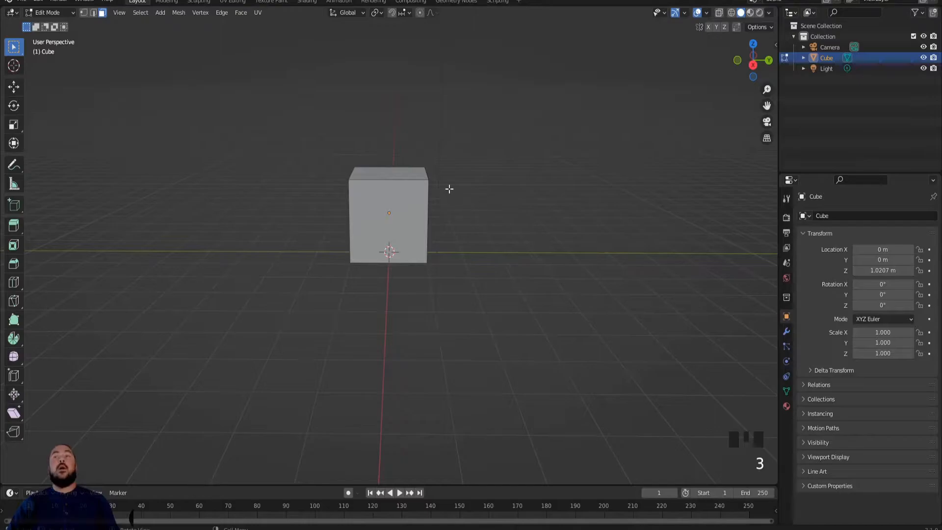
click(396, 175)
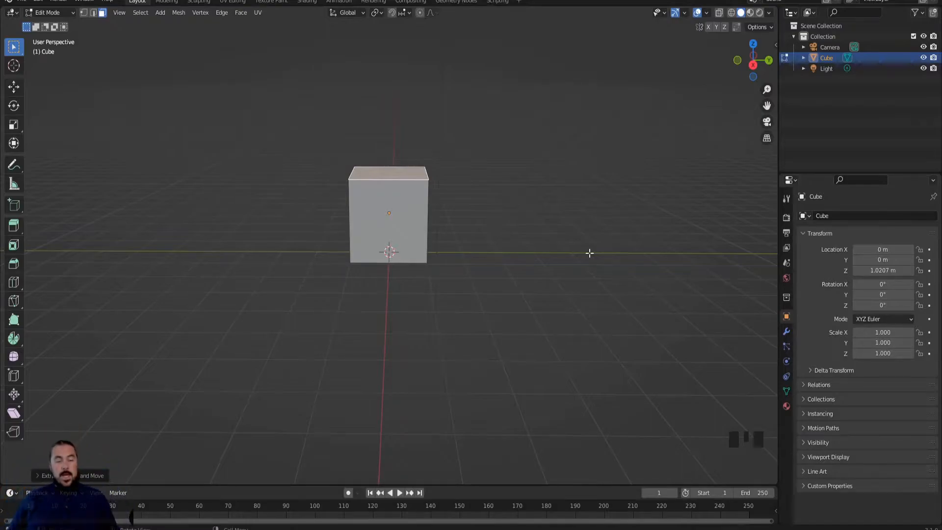
Extrude the cube's selected top face straight up by about 5 m to make a tall column.
key(e)
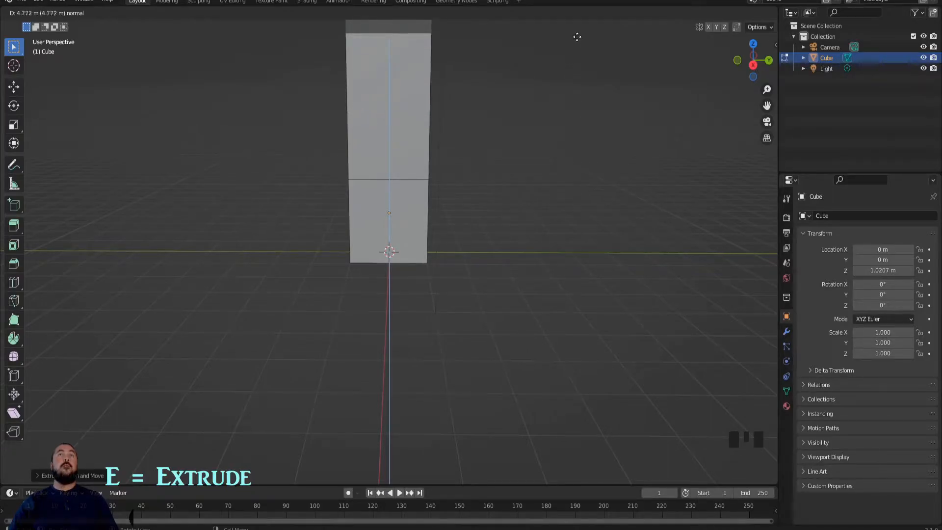
click(578, 482)
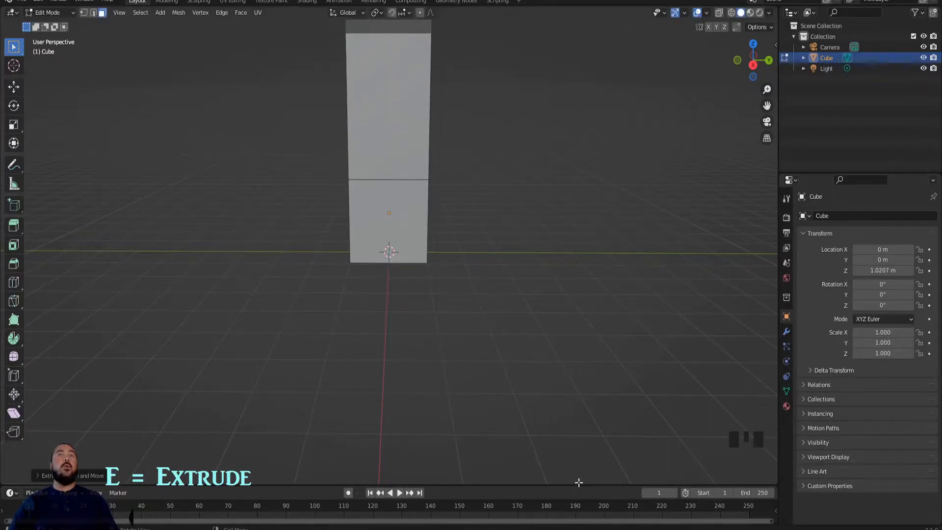
scroll(581, 475, down, 4)
middle_drag(410, 354, 458, 334)
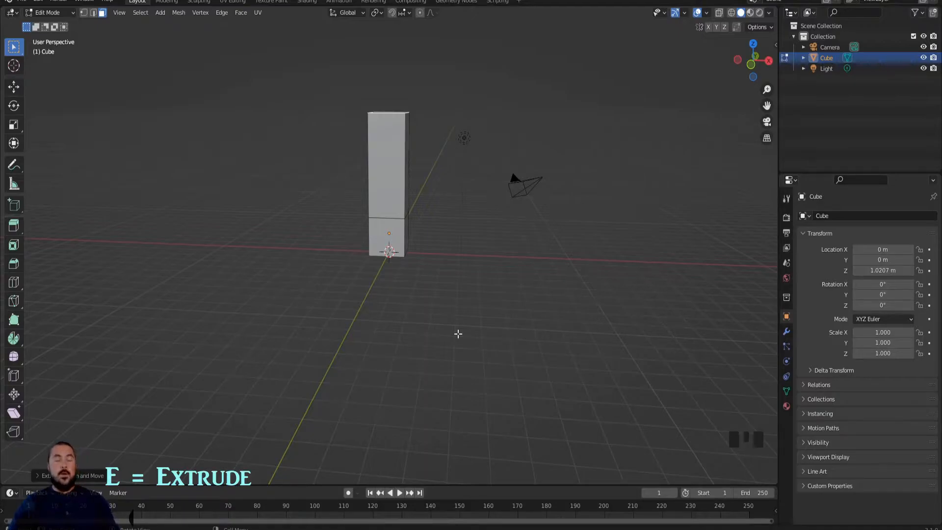
Return to Object Mode and scale the whole column down uniformly to about 0.265.
key(Tab)
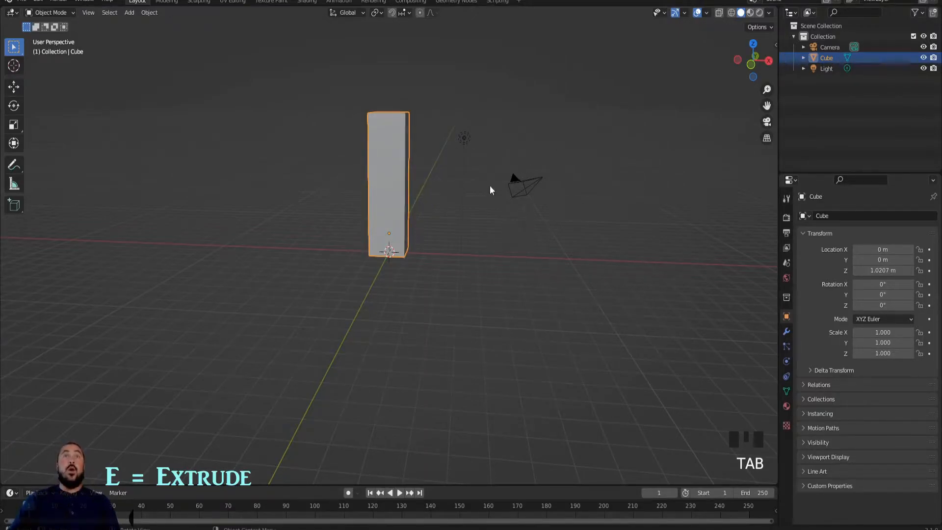
key(Tab)
key(Tab)
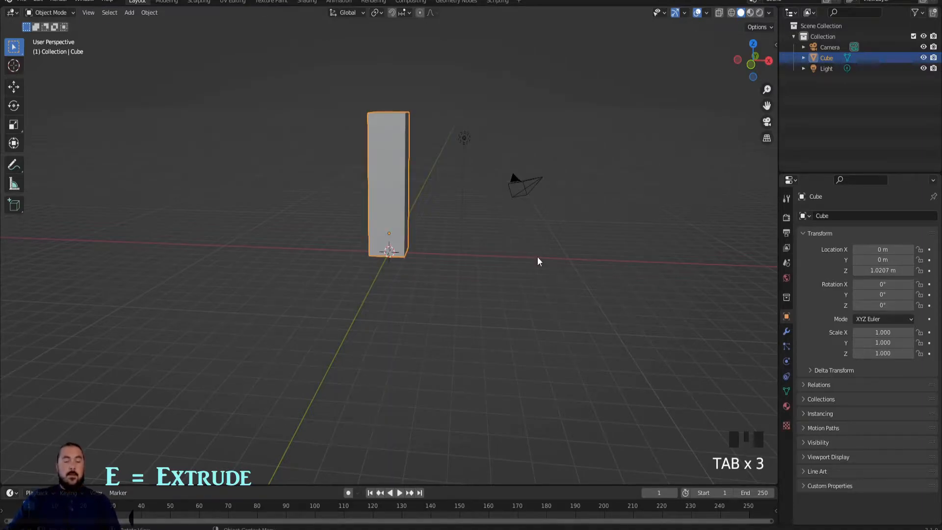
key(s)
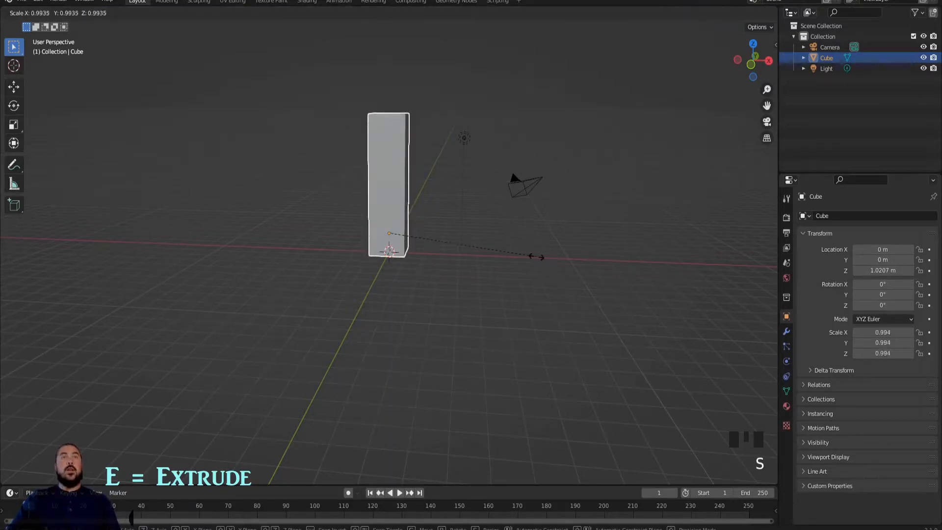
click(427, 222)
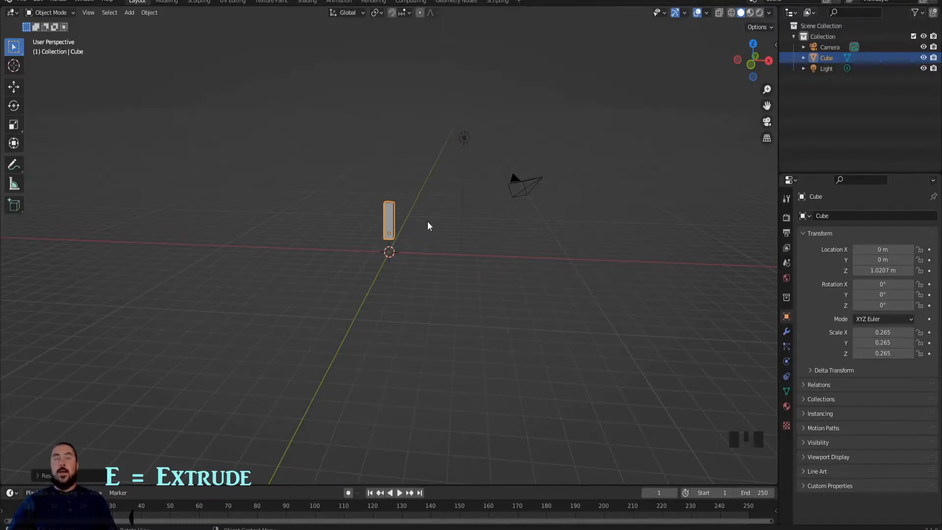
In the right orthographic view, move the column down along Z to about 0.28 m so its base rests on the ground line.
key(KP_3)
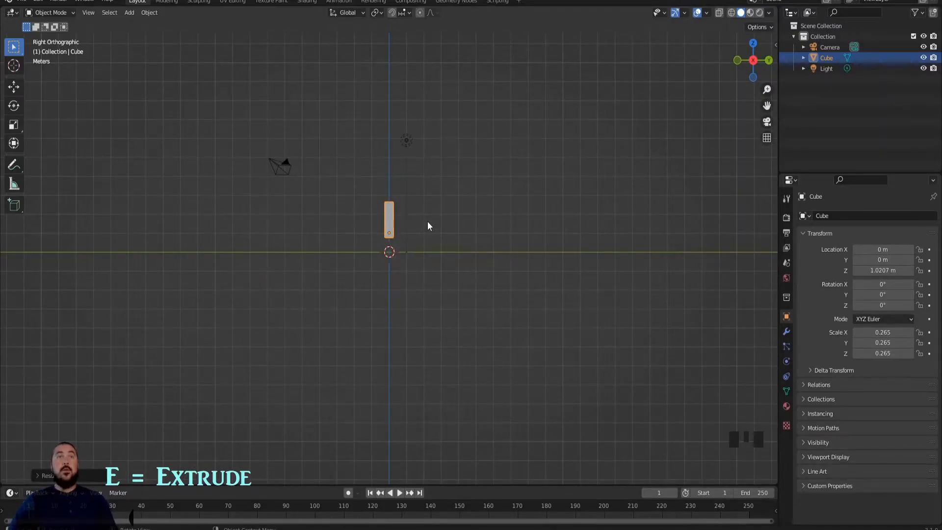
scroll(379, 269, up, 7)
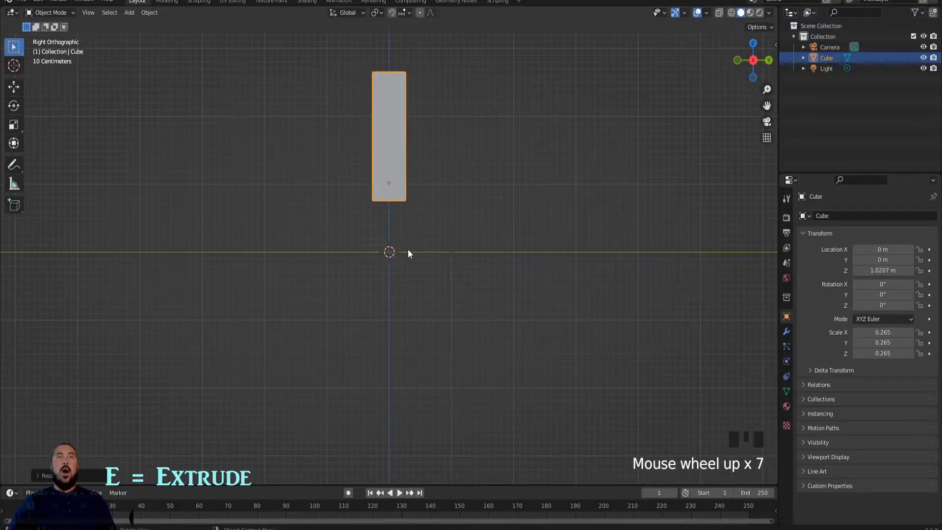
key(g)
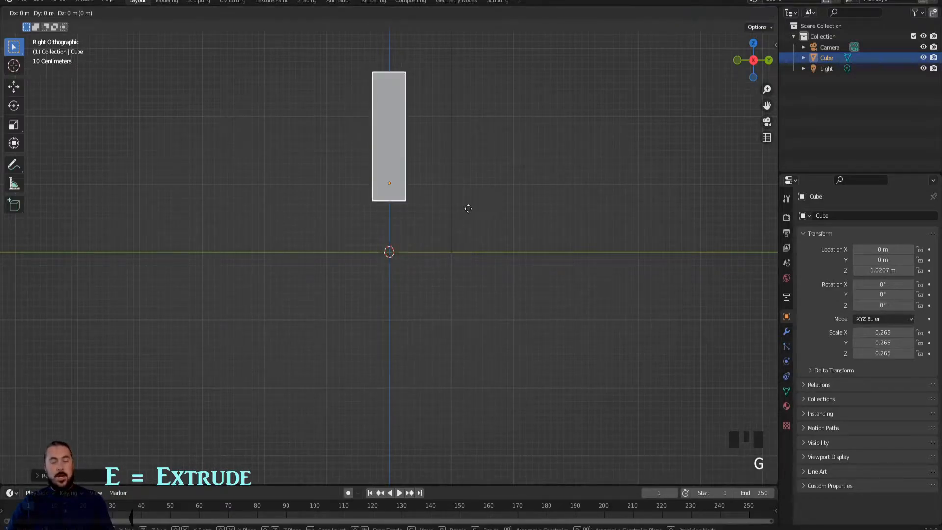
key(z)
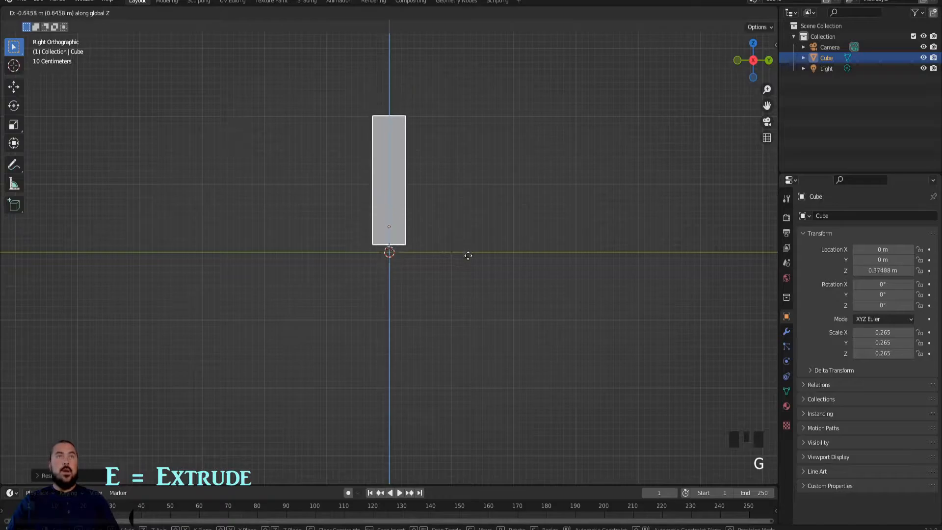
click(468, 262)
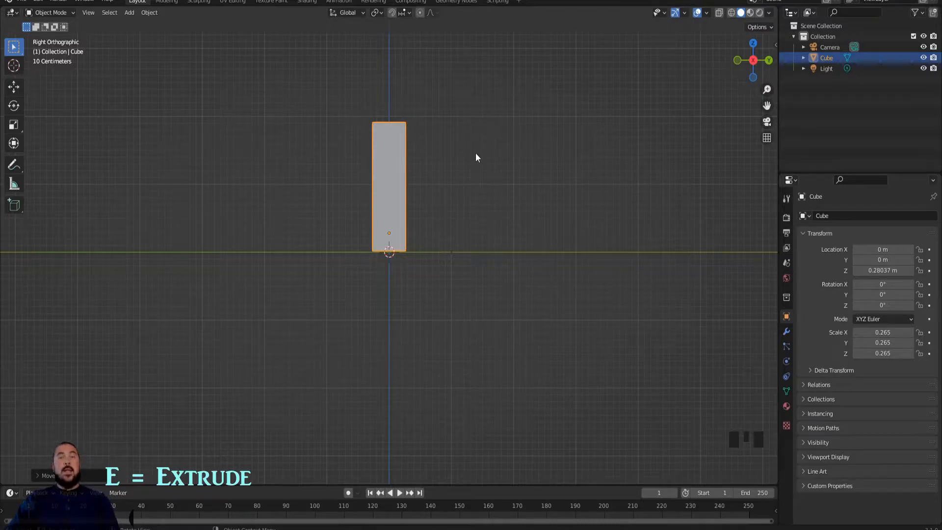
In Edit Mode, extrude the column's top face upward twice, the second time by about 1.3 m.
key(Tab)
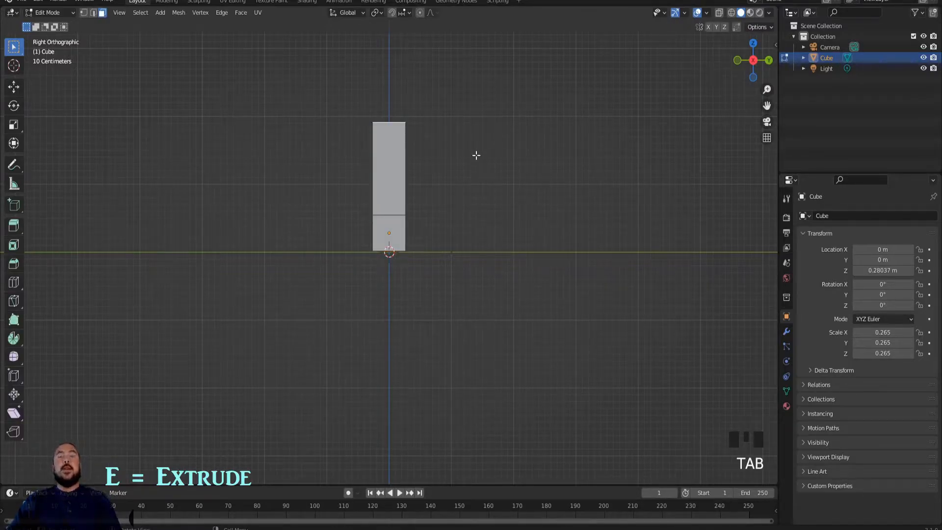
mouse_move(441, 90)
middle_down()
mouse_move(443, 142)
mouse_move(449, 101)
middle_up()
scroll(450, 101, down, 4)
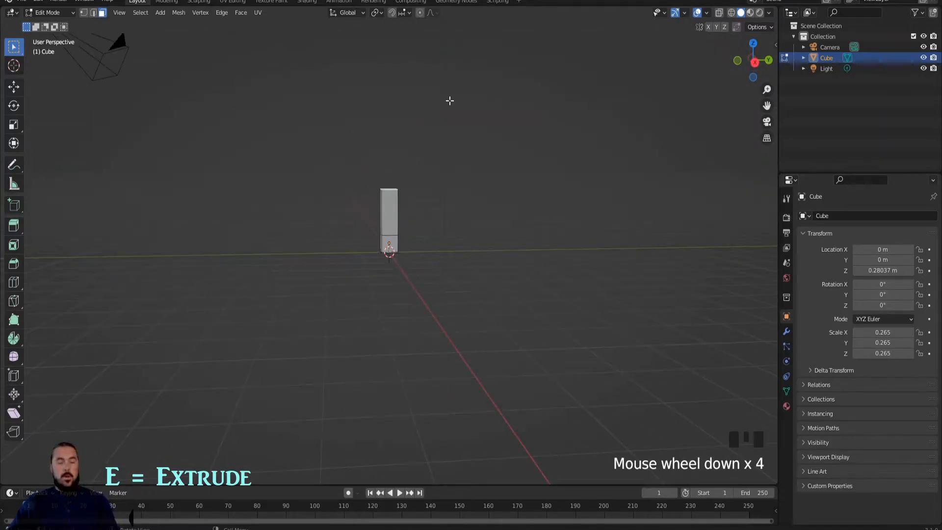
key(e)
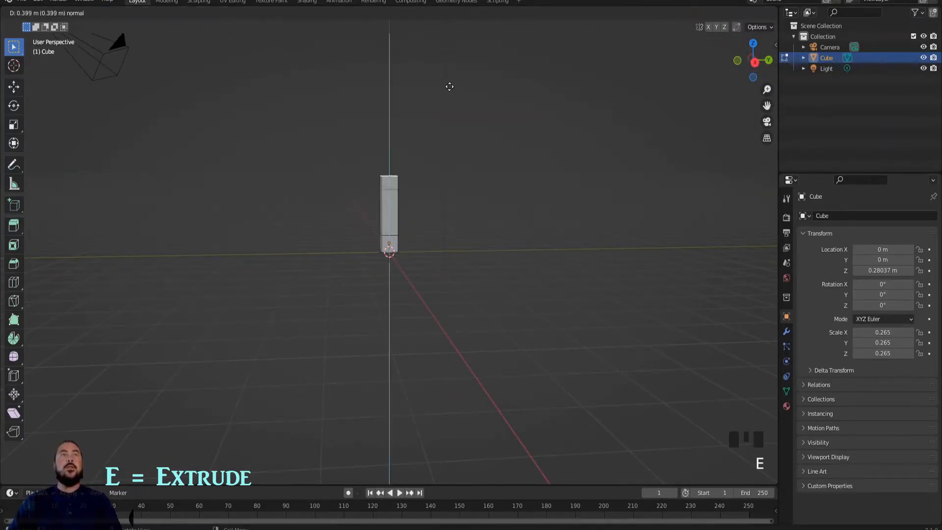
click(446, 44)
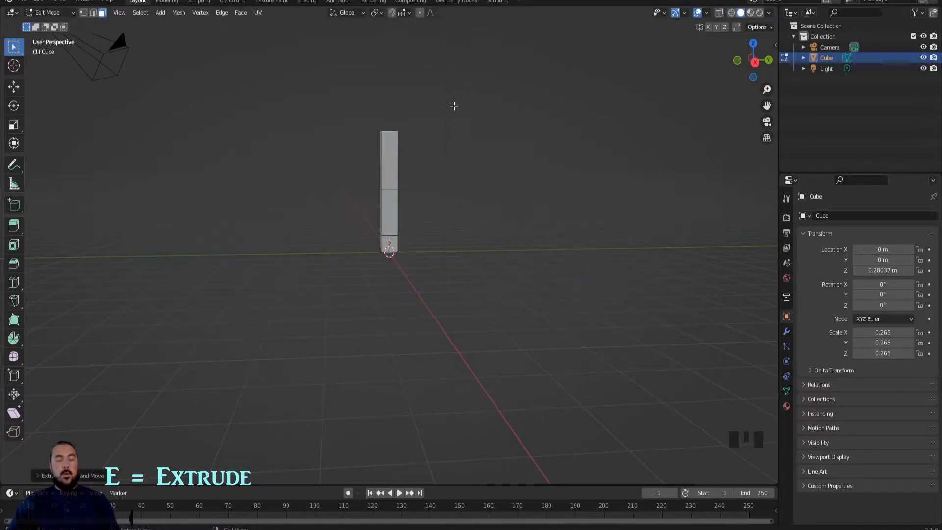
key(e)
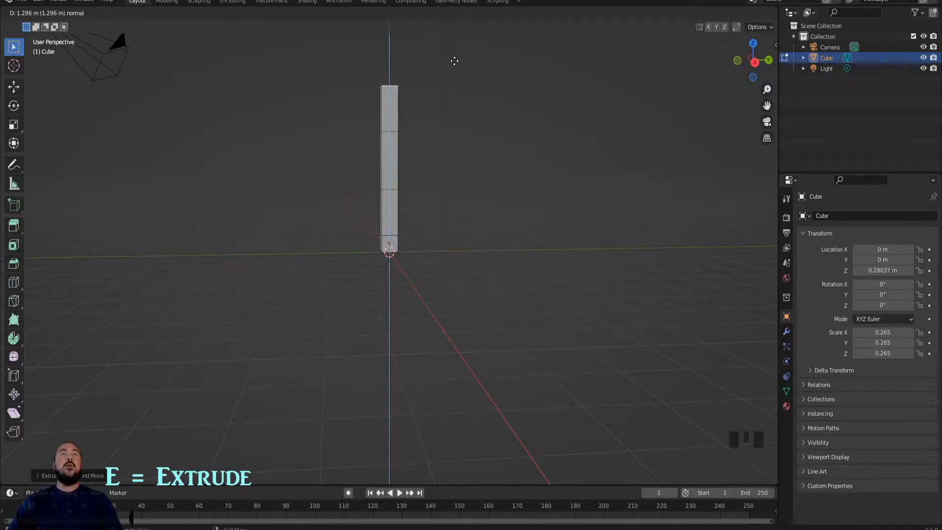
click(454, 61)
Select the column's bottom face from below and scale it up to about 1.3 to flare the base.
middle_drag(459, 191, 395, 197)
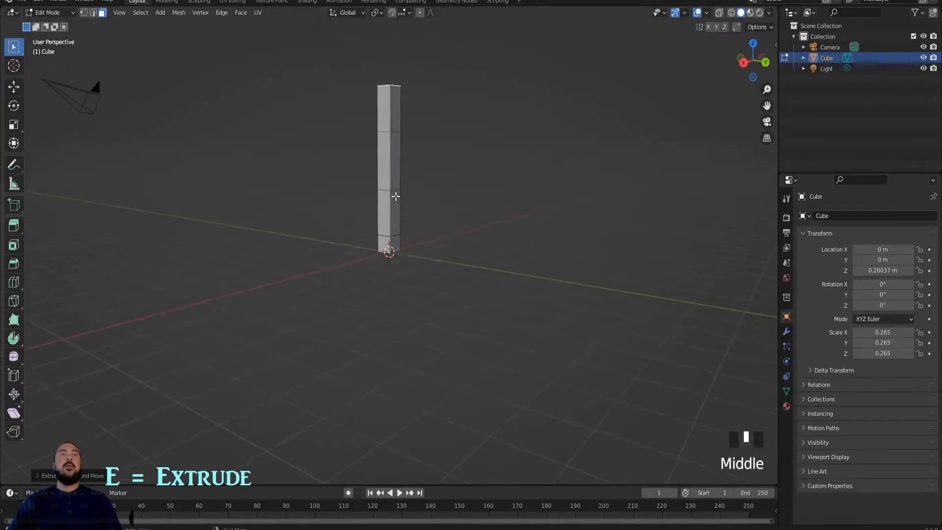
middle_drag(406, 330, 388, 250)
click(389, 251)
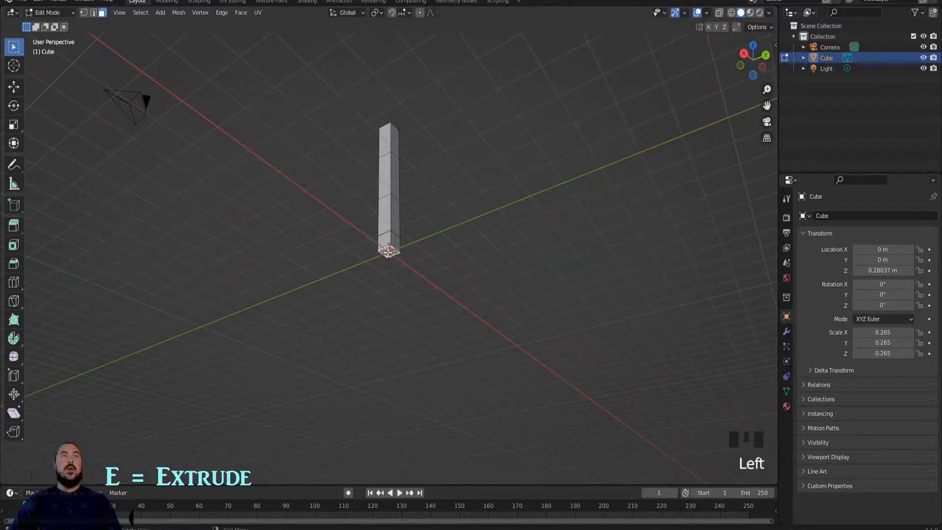
key(s)
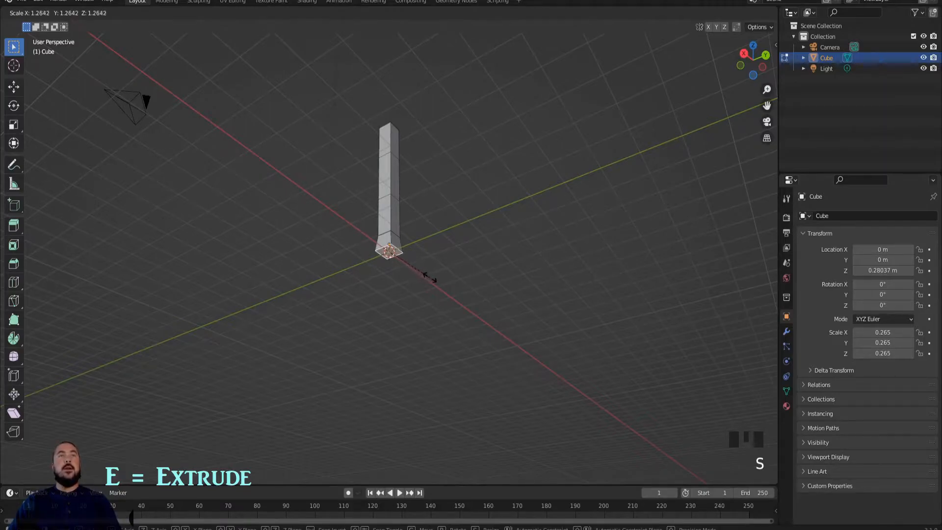
click(432, 276)
Examine the flared base and the column from several sides, and look closely at its upper end.
middle_drag(411, 207, 502, 263)
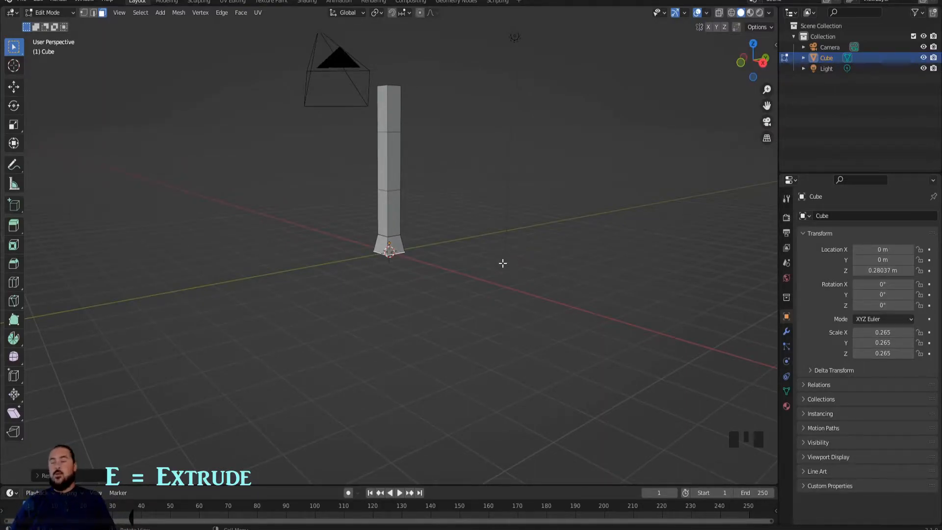
scroll(503, 263, up, 5)
middle_drag(503, 263, 547, 242)
scroll(543, 231, down, 5)
middle_drag(536, 166, 452, 216)
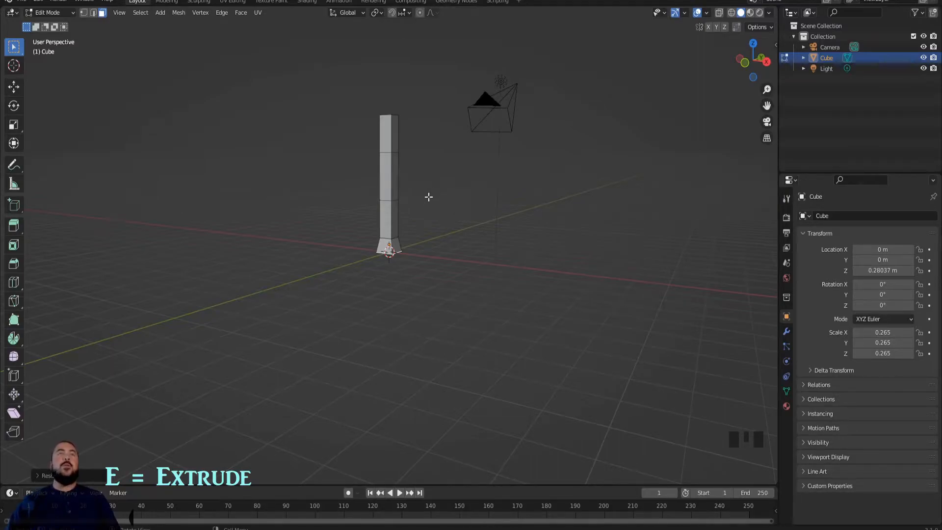
middle_drag(430, 196, 398, 149)
scroll(393, 146, up, 3)
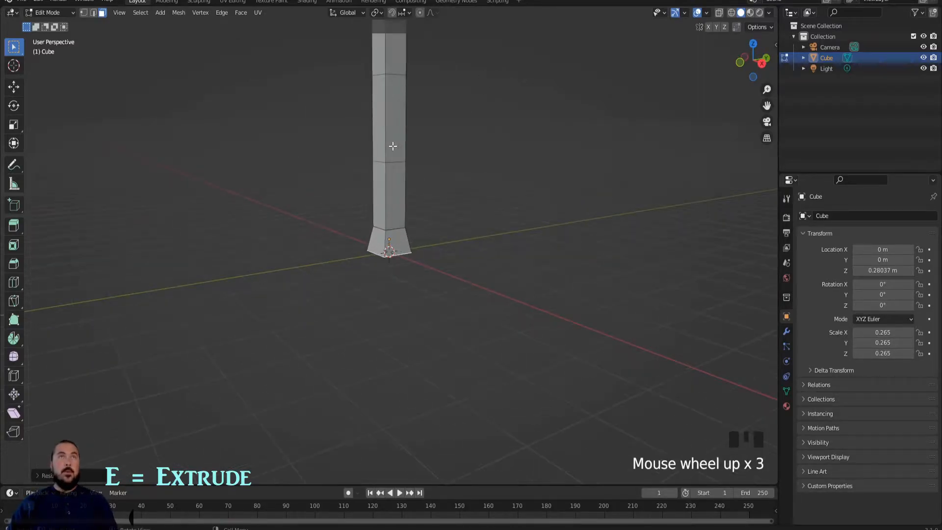
shift+middle_drag(408, 88, 413, 323)
scroll(413, 333, up, 2)
scroll(488, 410, up, 3)
scroll(499, 412, down, 1)
shift+middle_drag(499, 412, 487, 286)
scroll(565, 265, up, 1)
scroll(560, 266, down, 1)
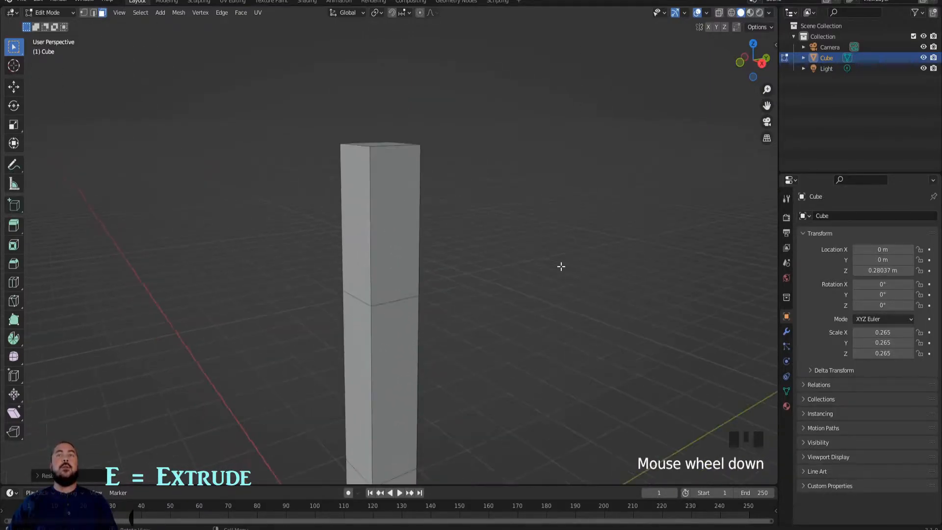
Add a single loop cut around the column's topmost segment and slide it partway toward the top.
middle_drag(593, 239, 391, 242)
key(ctrl+r)
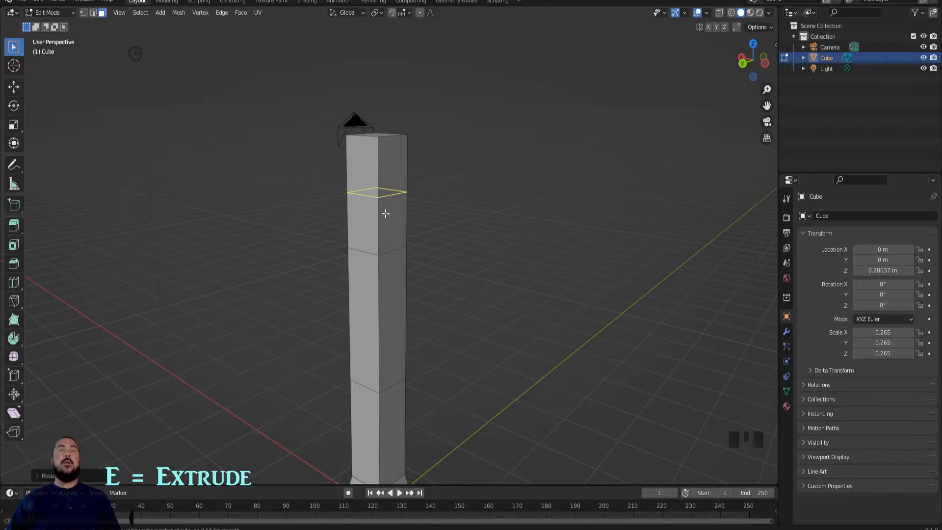
scroll(385, 214, up, 1)
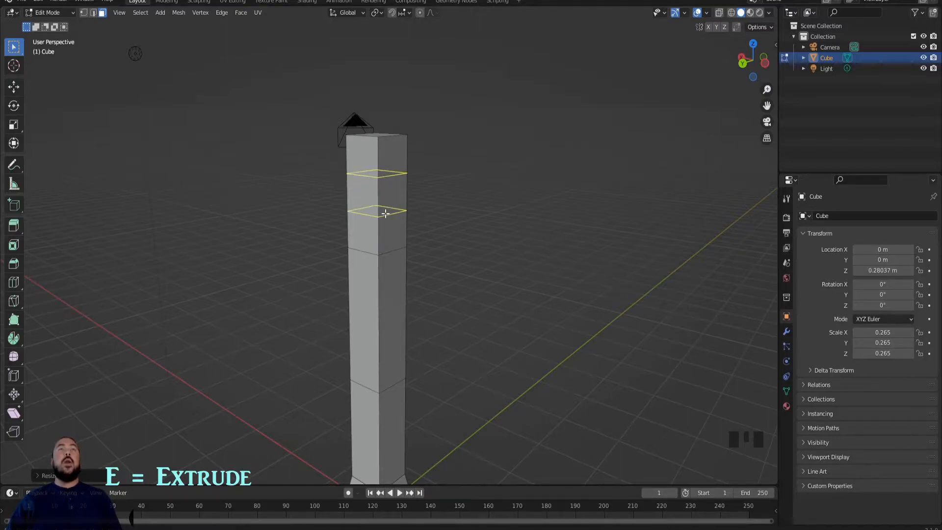
scroll(385, 213, down, 1)
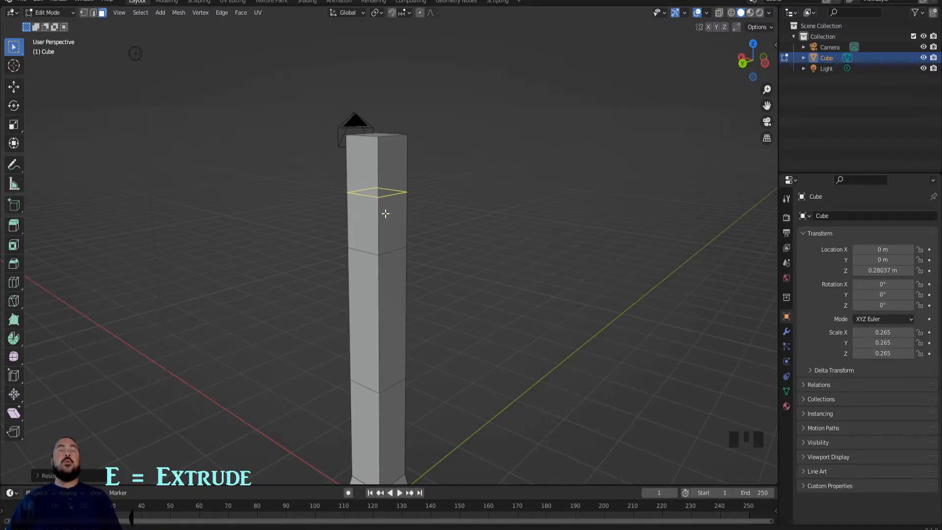
click(385, 214)
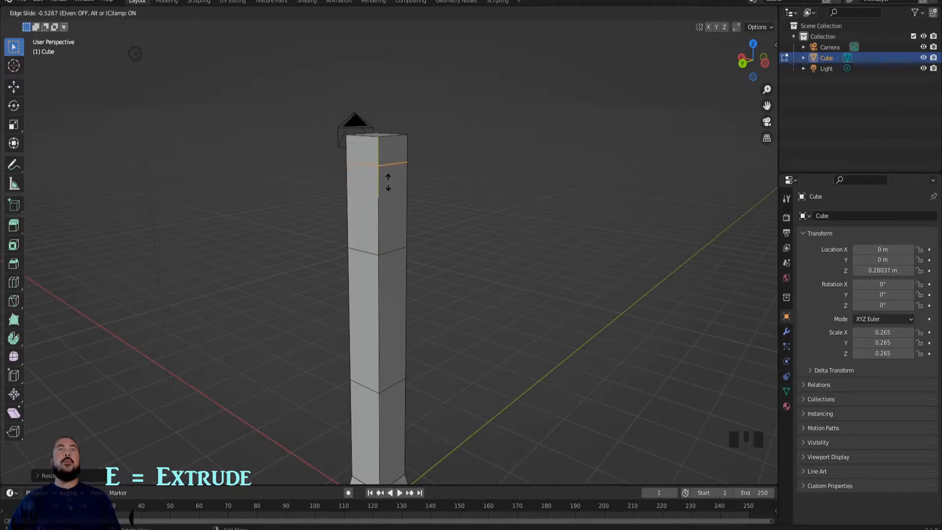
click(386, 191)
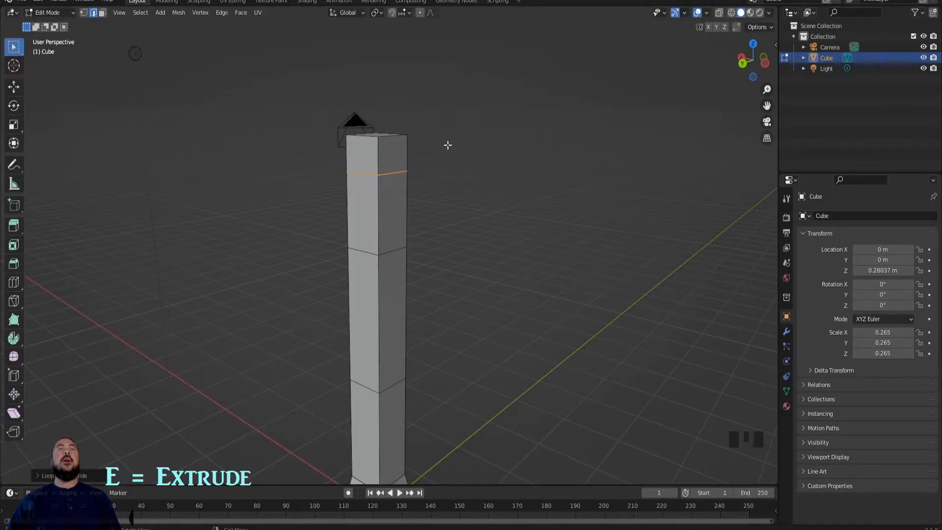
Extrude the column's top face up about 0.72 m and scale it to about 0.5 to form a tapered tip.
middle_drag(474, 104, 474, 117)
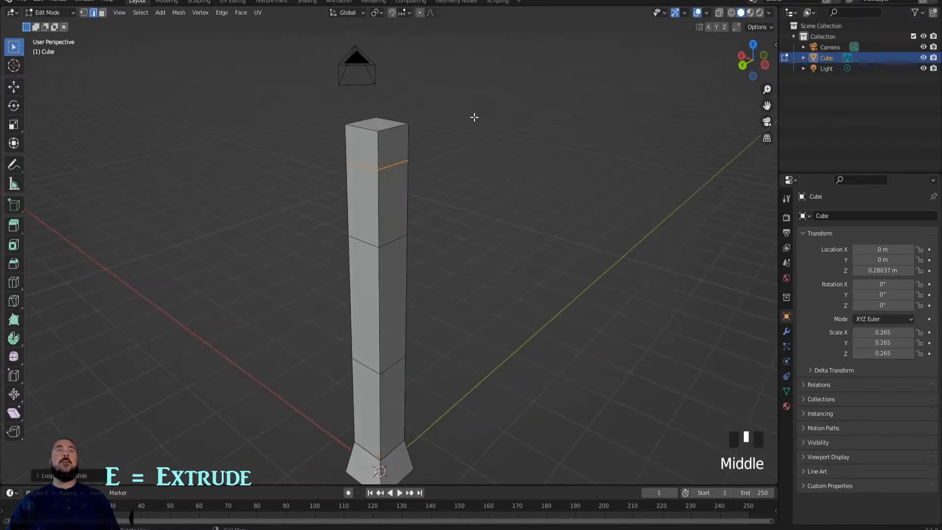
key(3)
click(383, 126)
scroll(465, 145, down, 4)
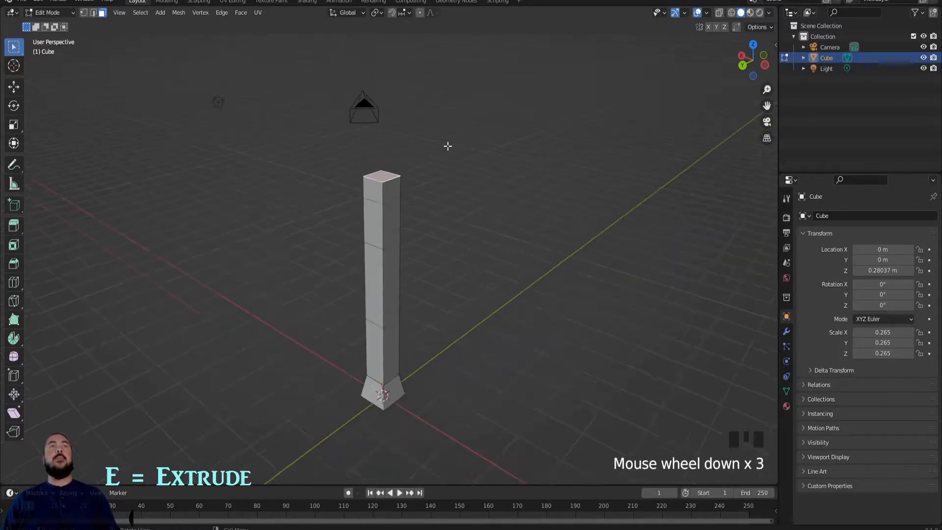
middle_drag(541, 160, 480, 150)
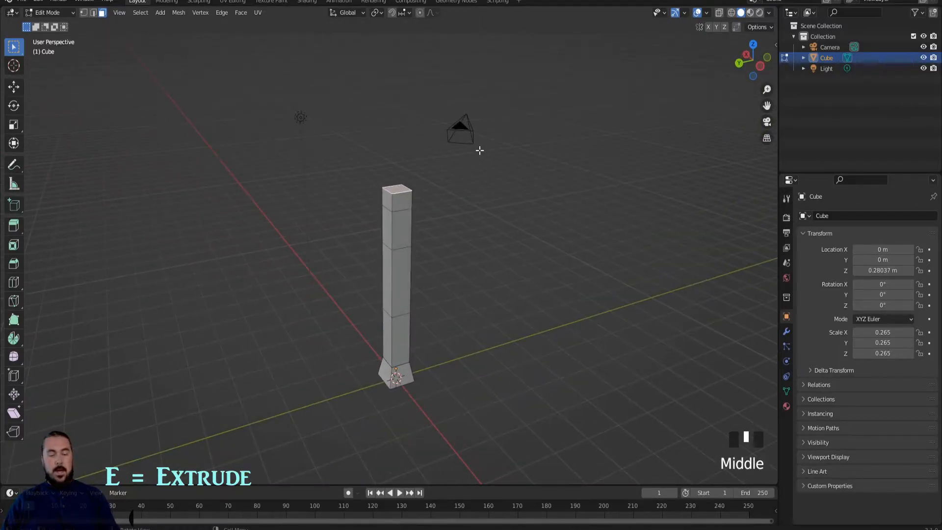
key(e)
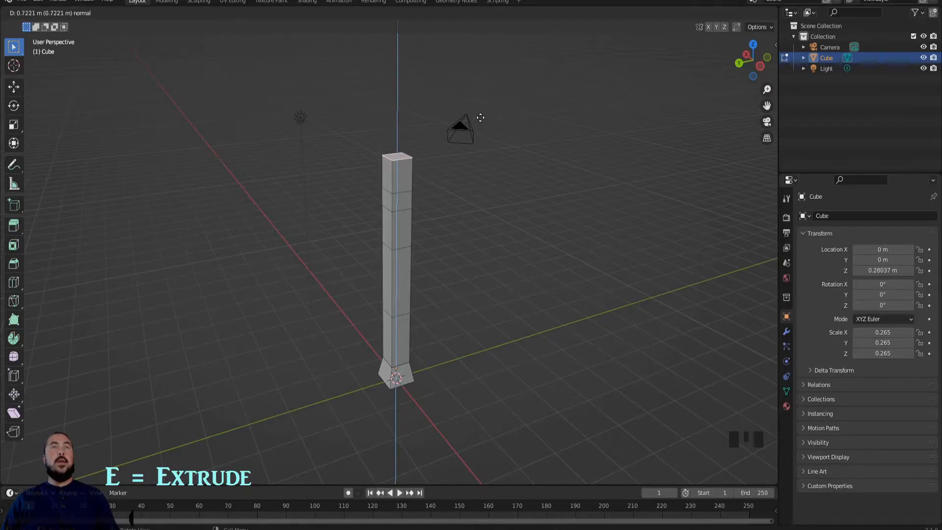
click(481, 118)
key(s)
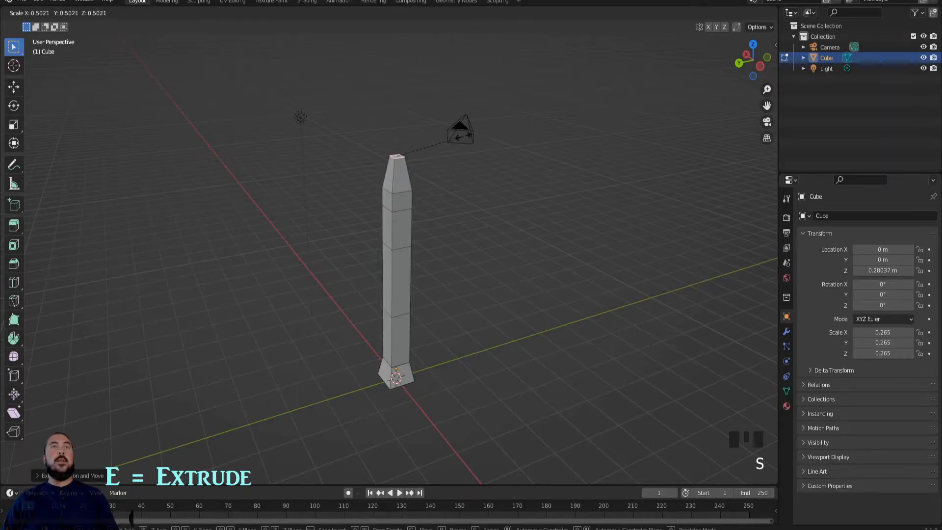
click(449, 139)
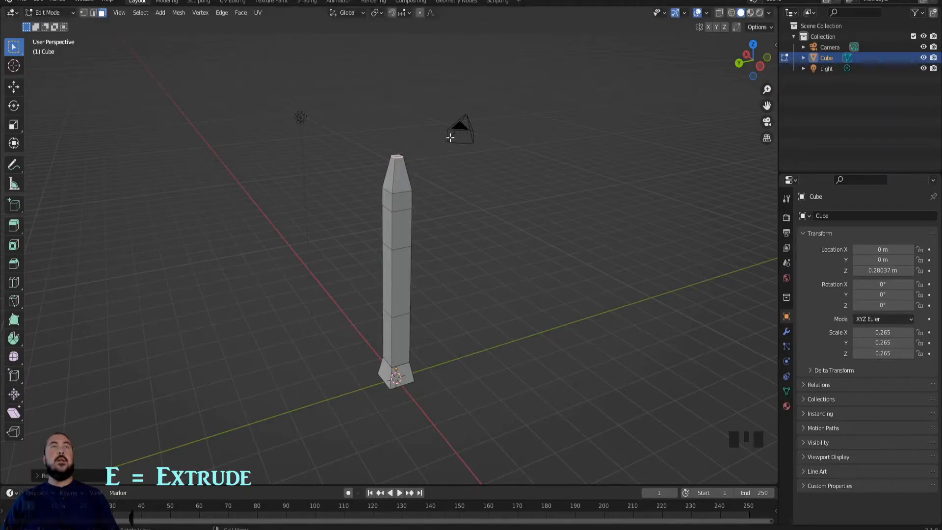
Extrude one side face of the segment just below the tapered tip outward and scale its end to about 0.7.
scroll(408, 202, up, 5)
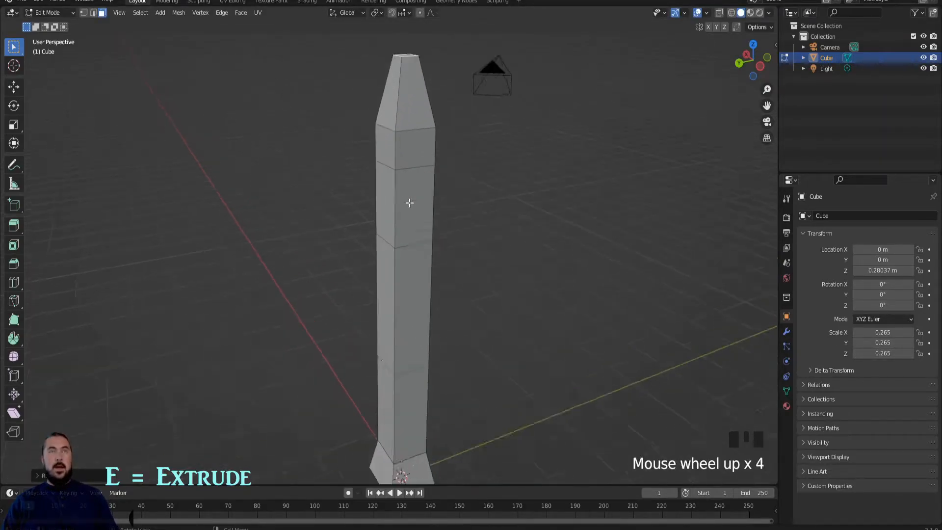
click(423, 133)
scroll(456, 129, down, 3)
middle_drag(454, 126, 486, 140)
key(e)
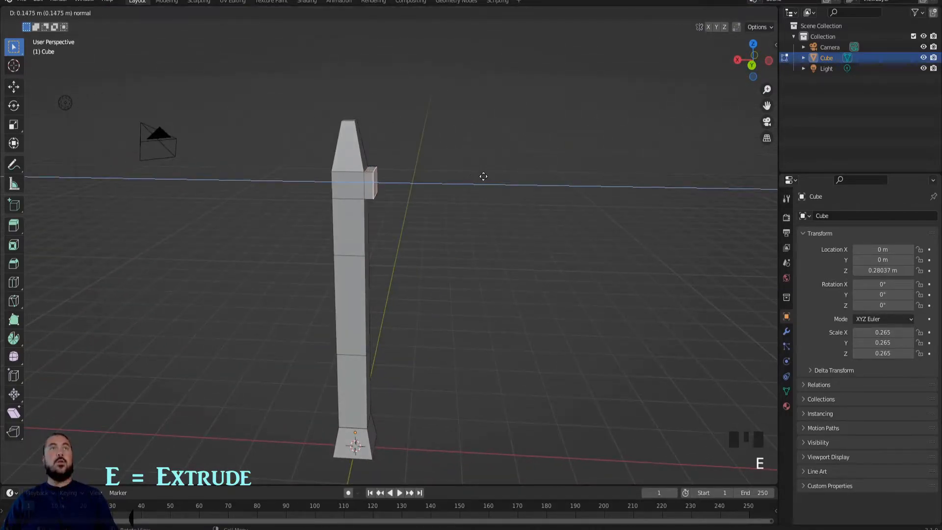
click(520, 178)
key(s)
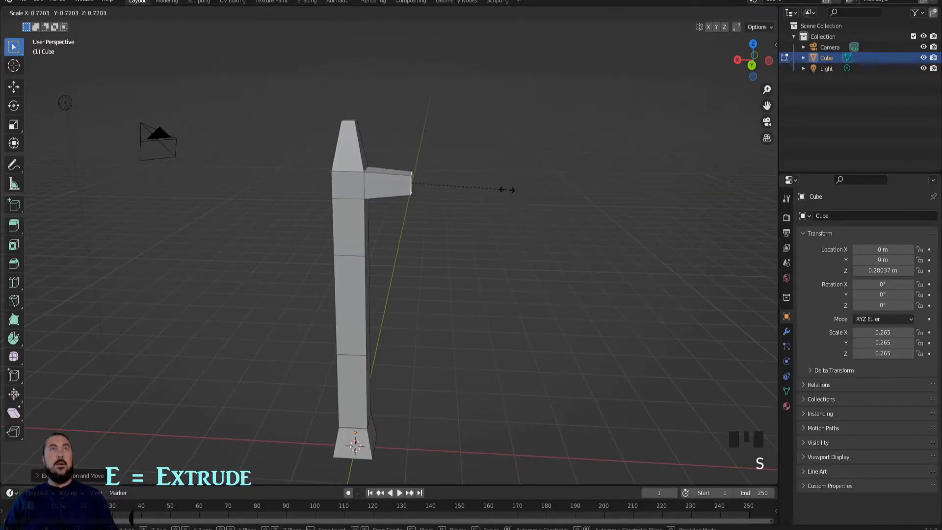
click(501, 189)
Rotate the branch's end face upward around the Y axis, extrude a second segment and scale its end down.
key(r)
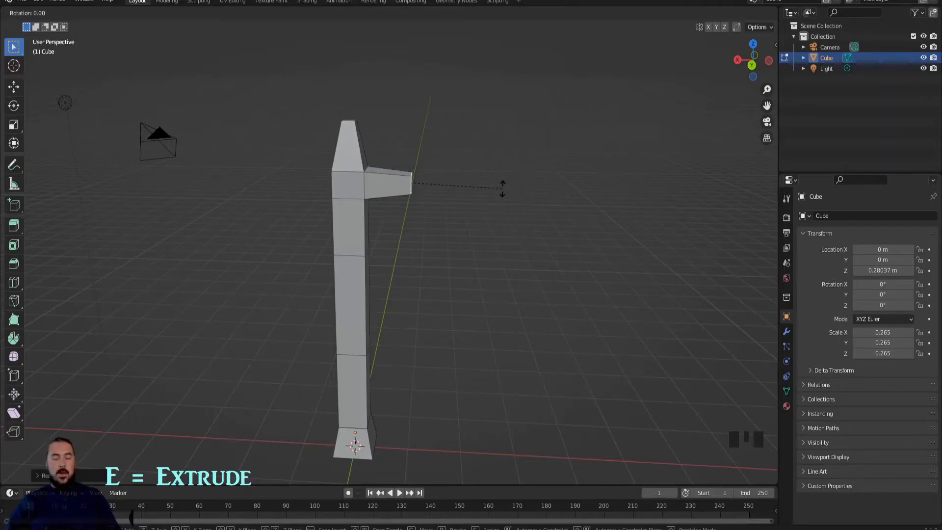
key(y)
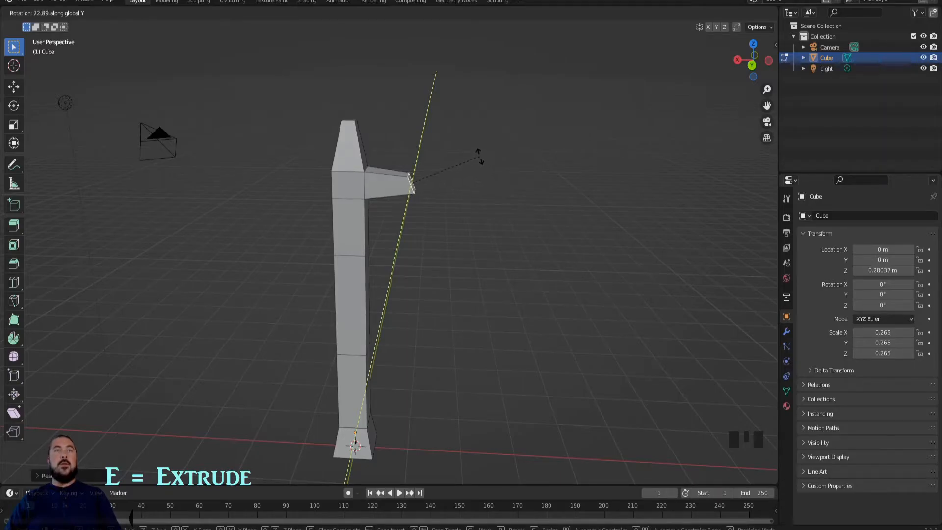
click(460, 136)
key(e)
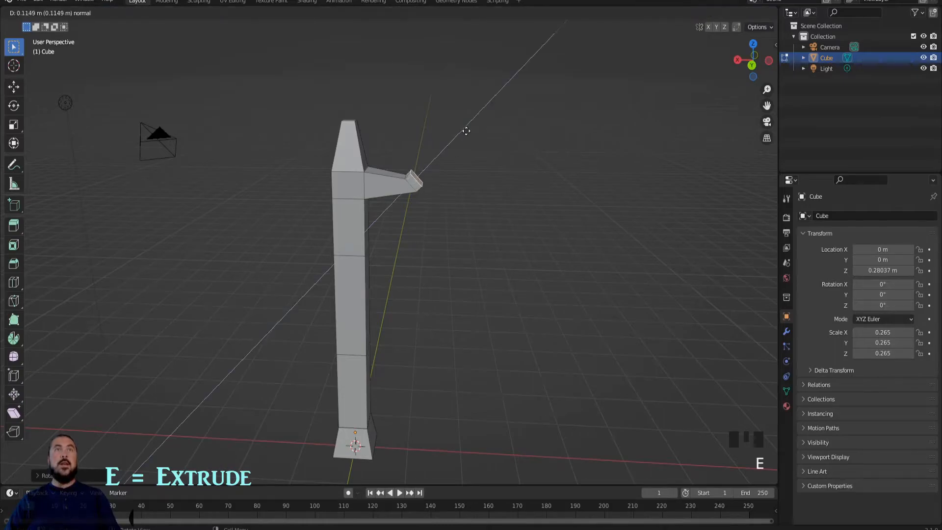
click(506, 109)
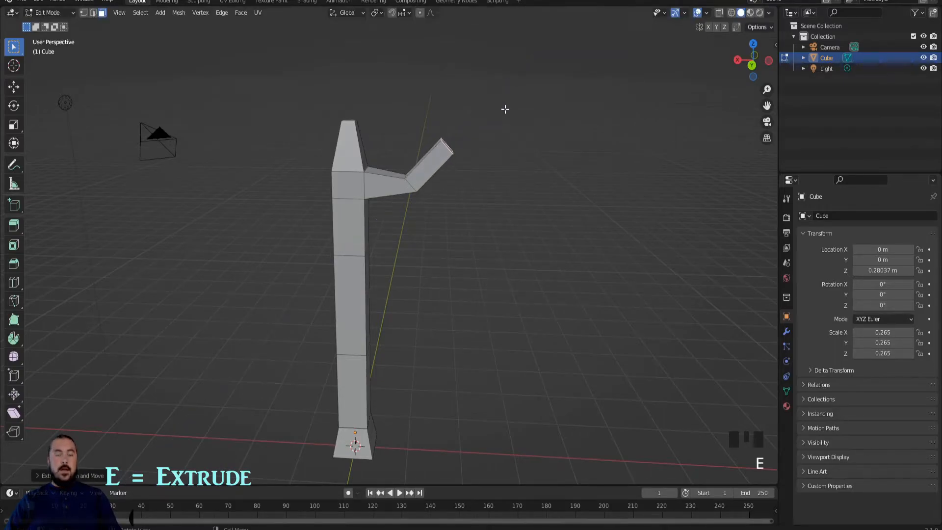
key(s)
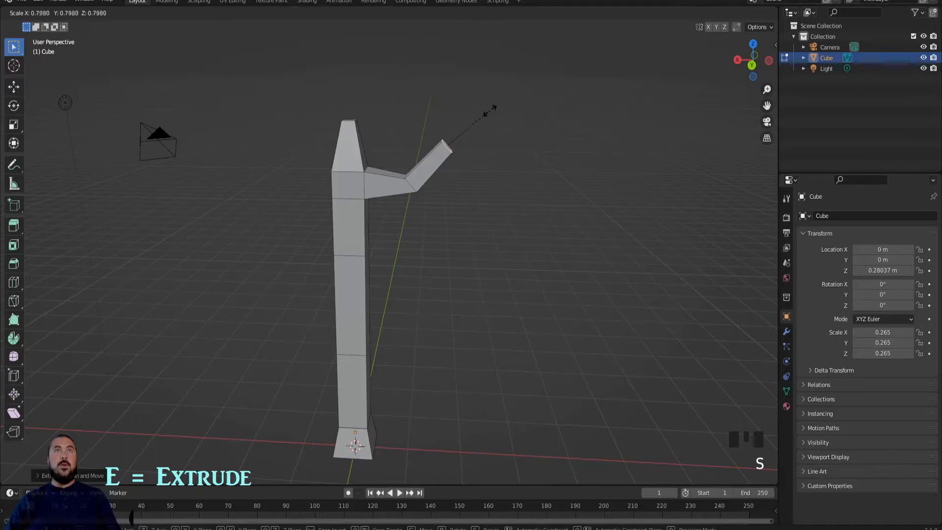
click(475, 116)
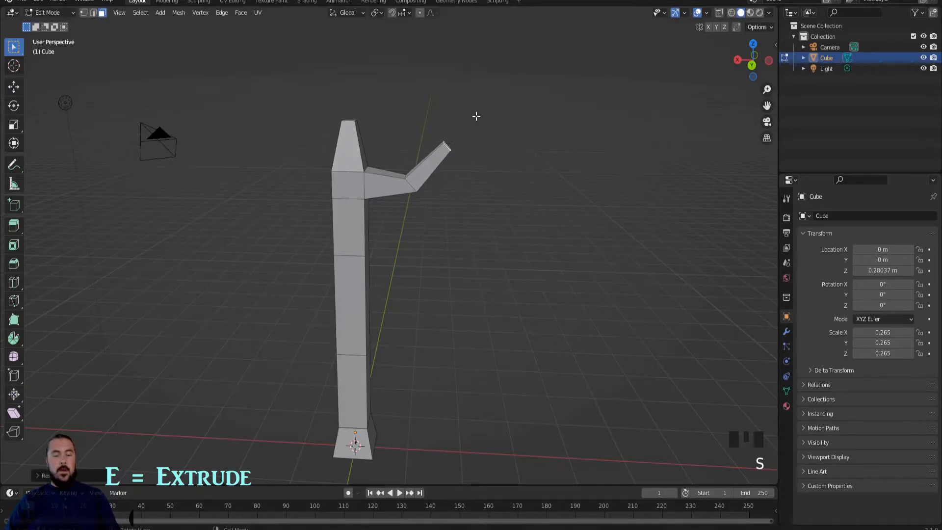
Rotate the branch's end face further upward around the Y axis and extrude a steeper third segment.
key(r)
key(y)
click(461, 100)
key(e)
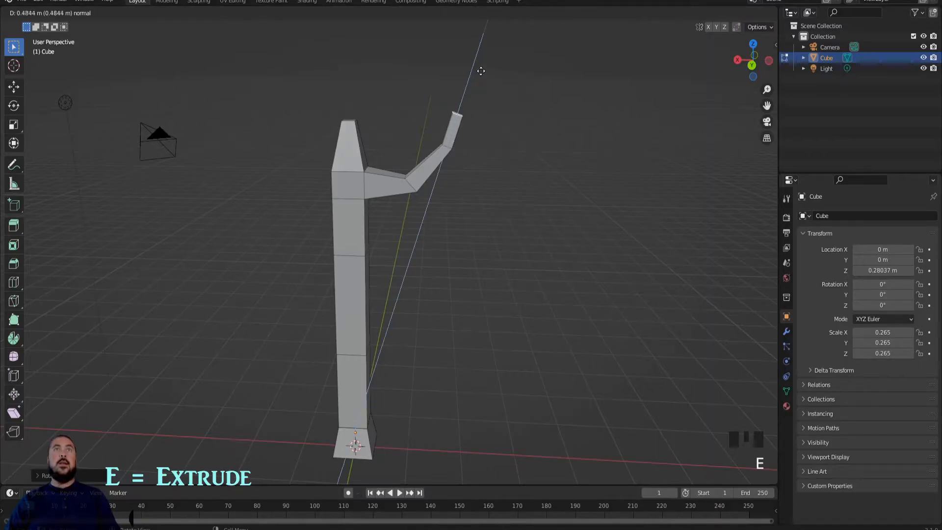
click(486, 59)
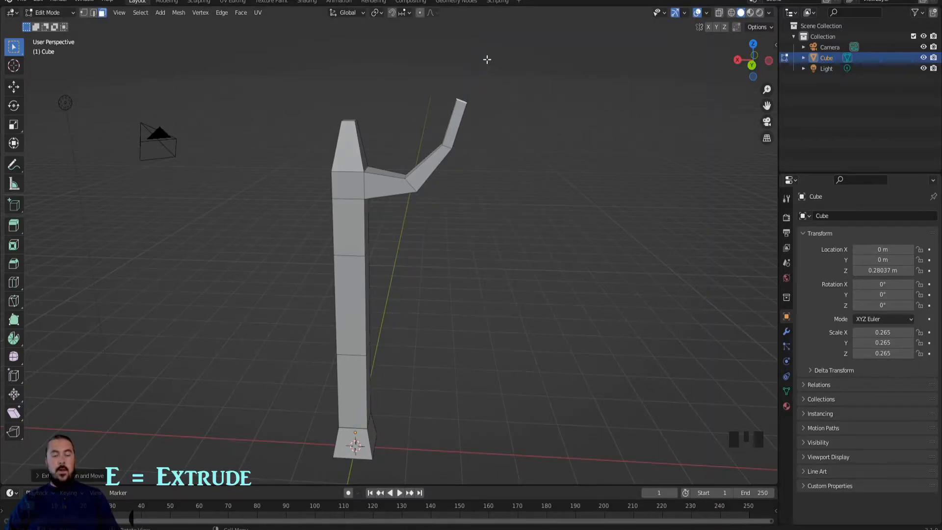
Rotate the branch's end face slightly and extrude it about 0.65 m to form a fourth, nearly vertical segment.
key(r)
click(485, 54)
key(e)
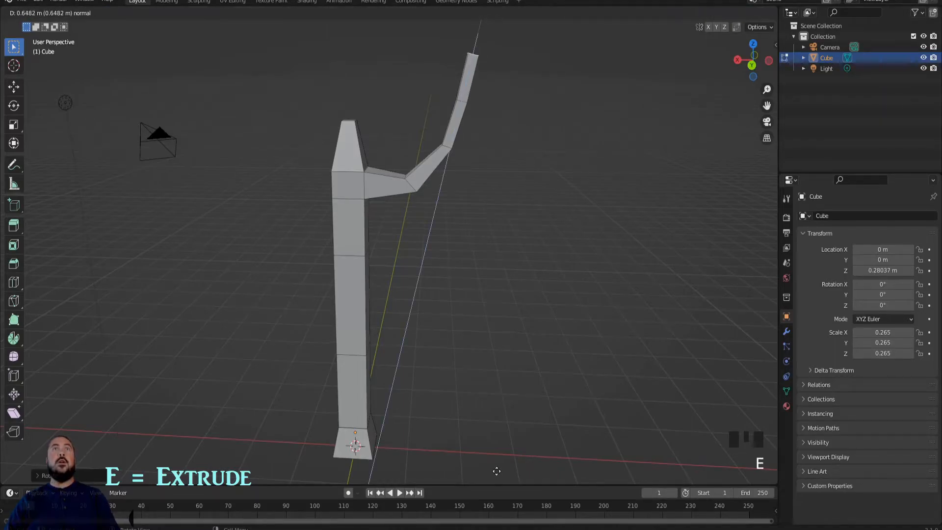
click(497, 471)
Extrude the column's opposite side face outward at the same height as the first branch and scale its end down.
scroll(431, 234, down, 2)
middle_drag(431, 233, 606, 247)
middle_drag(516, 213, 465, 220)
click(390, 223)
middle_drag(415, 244, 492, 222)
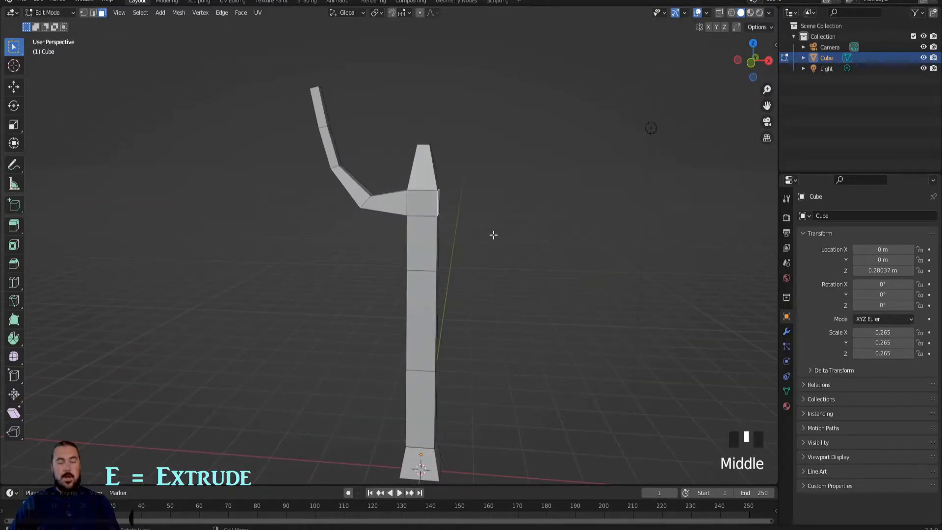
key(e)
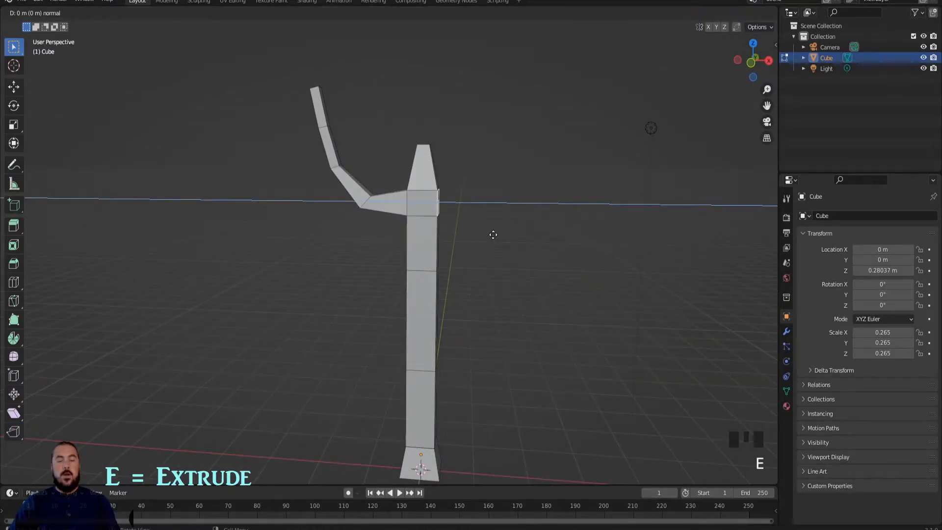
click(532, 238)
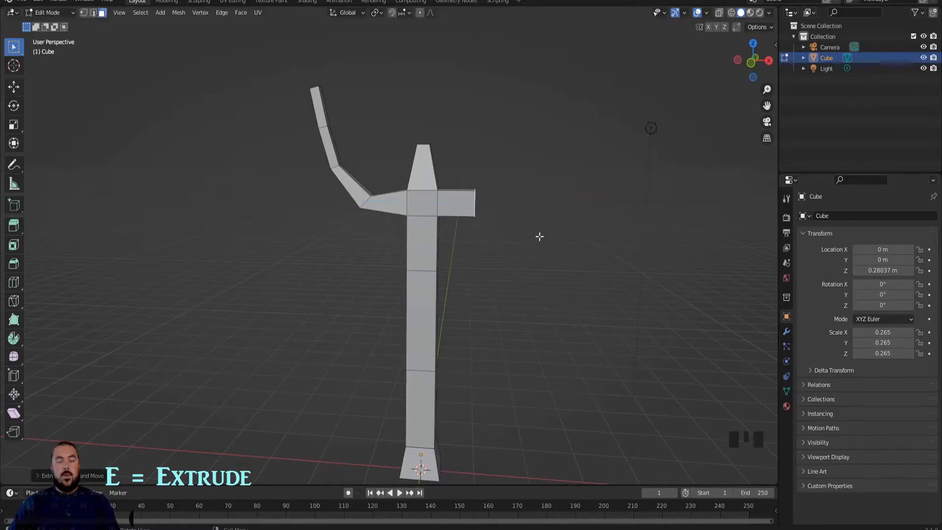
key(s)
click(508, 223)
Rotate the second branch's end face about -34° around the Y axis and extrude an upward-angled segment.
key(r)
key(y)
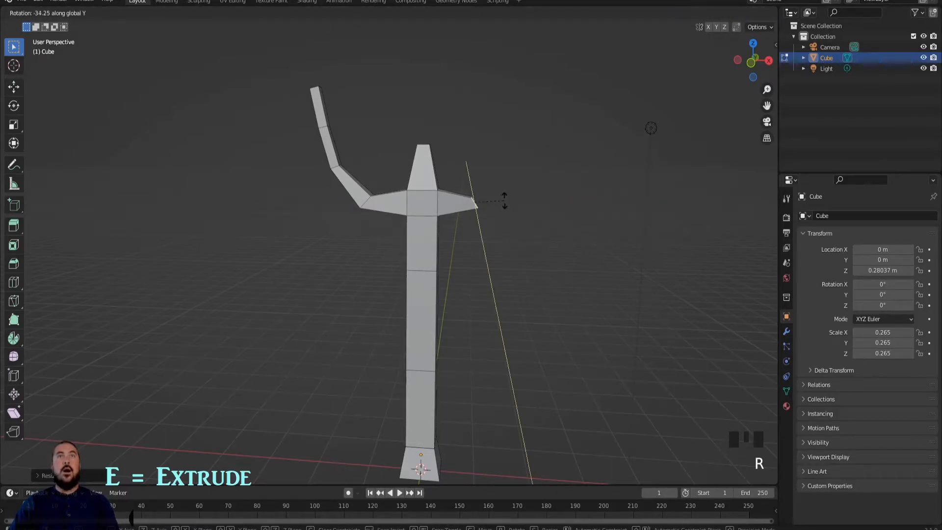
click(504, 200)
key(e)
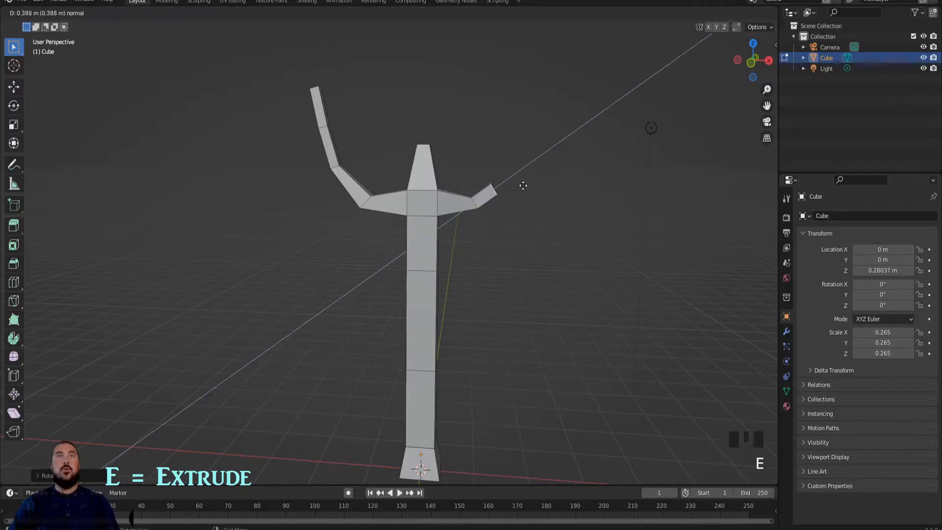
click(531, 181)
Rotate the second branch's end face slightly more and extrude a steeper third segment.
key(r)
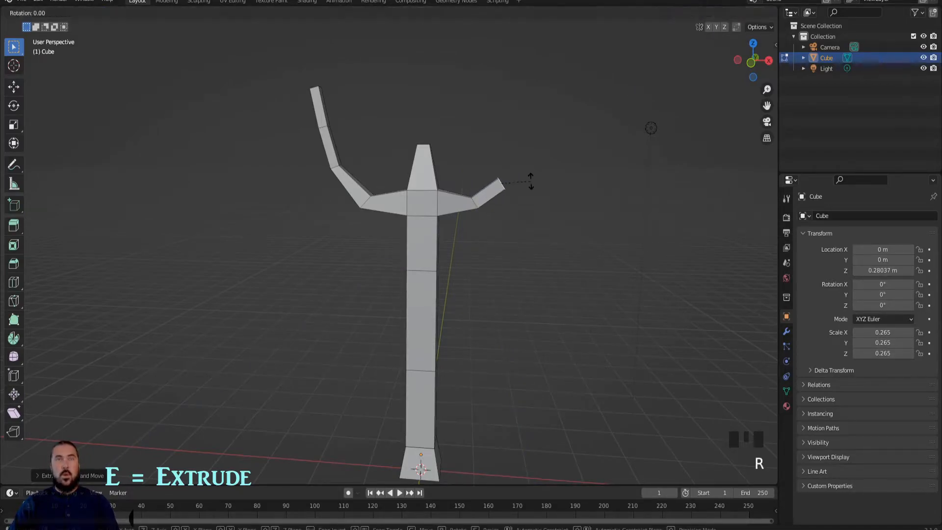
click(526, 173)
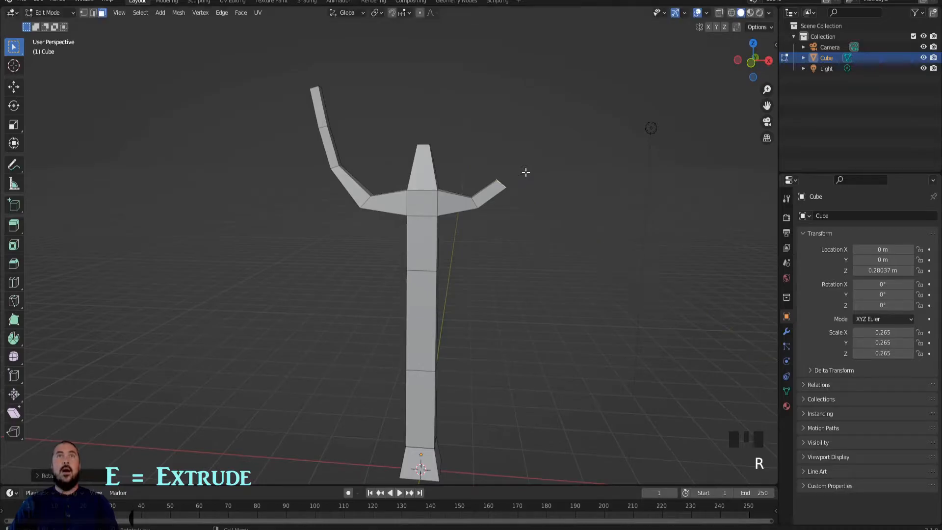
key(e)
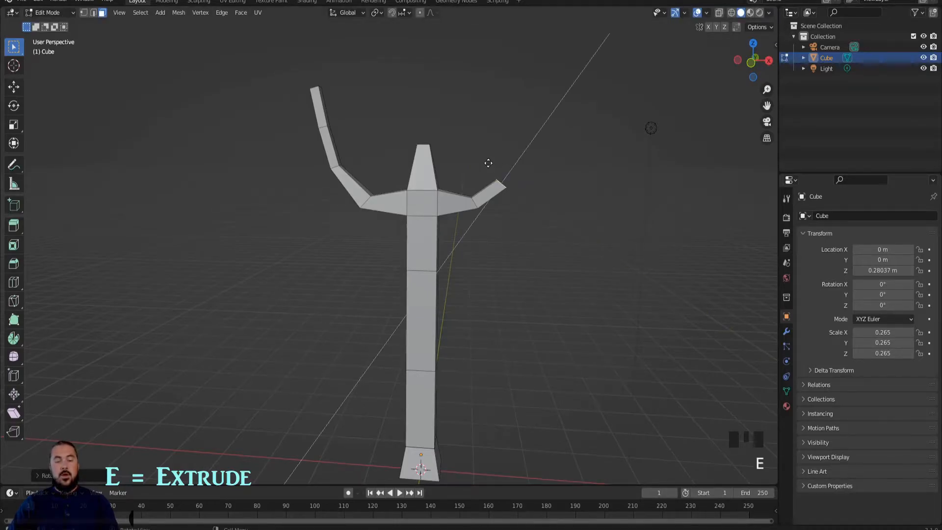
click(515, 139)
Rotate the second branch's end face about -6° around the Y axis and scale it down to a narrow tip.
key(r)
key(y)
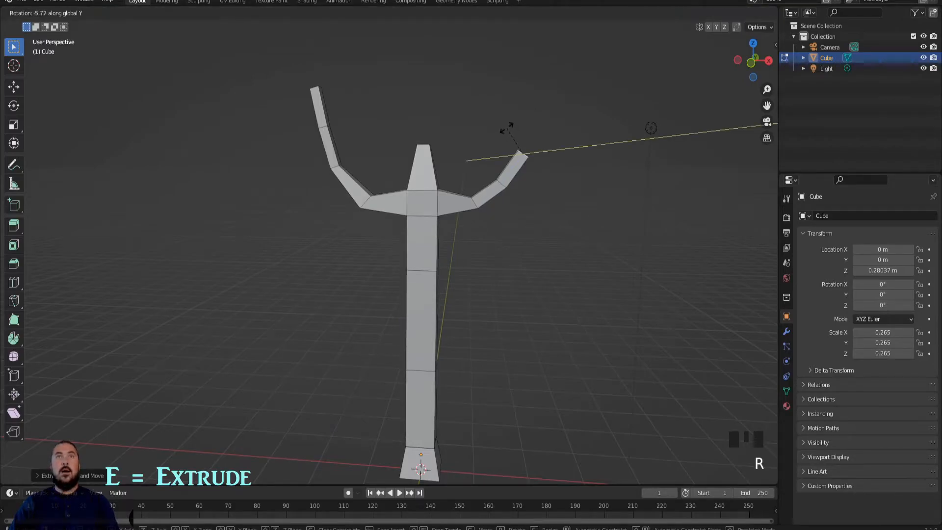
click(507, 129)
key(s)
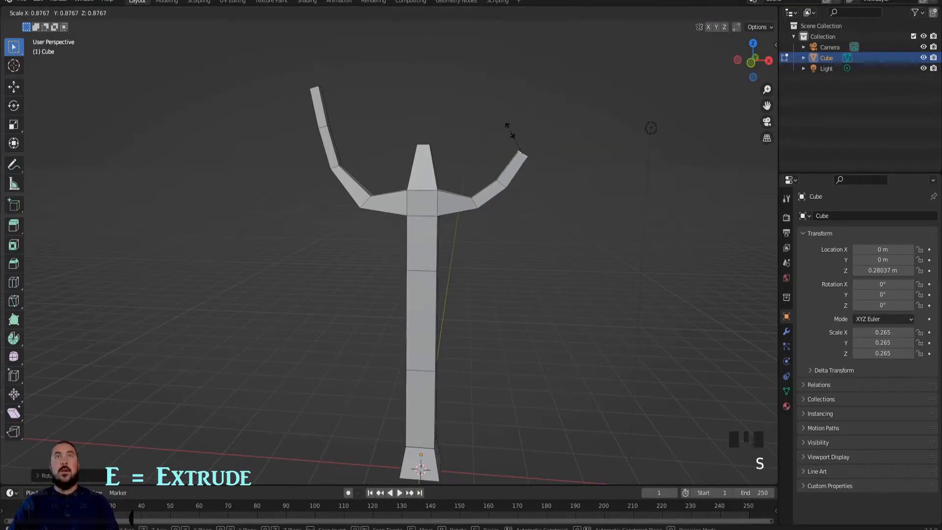
click(515, 143)
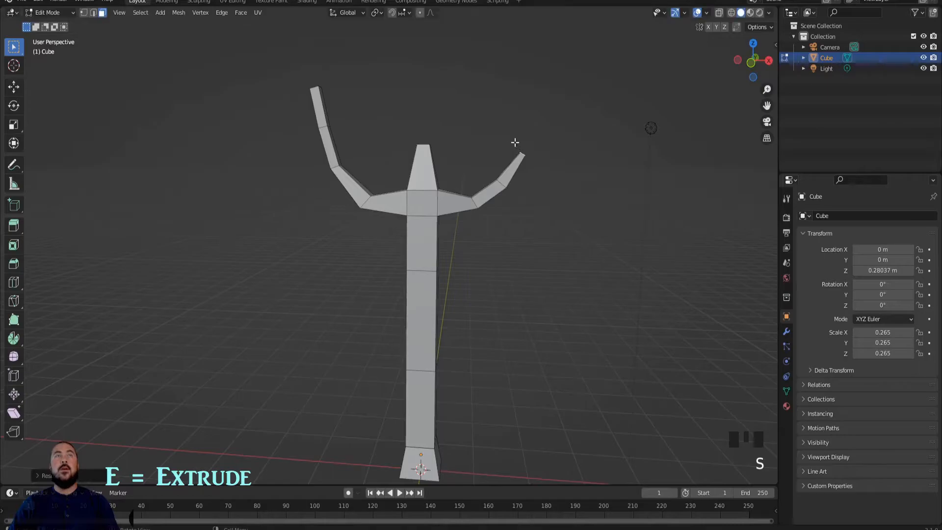
Add a single loop cut around the tapered section at the column's top, about midway up.
middle_drag(547, 199, 368, 217)
scroll(410, 200, down, 2)
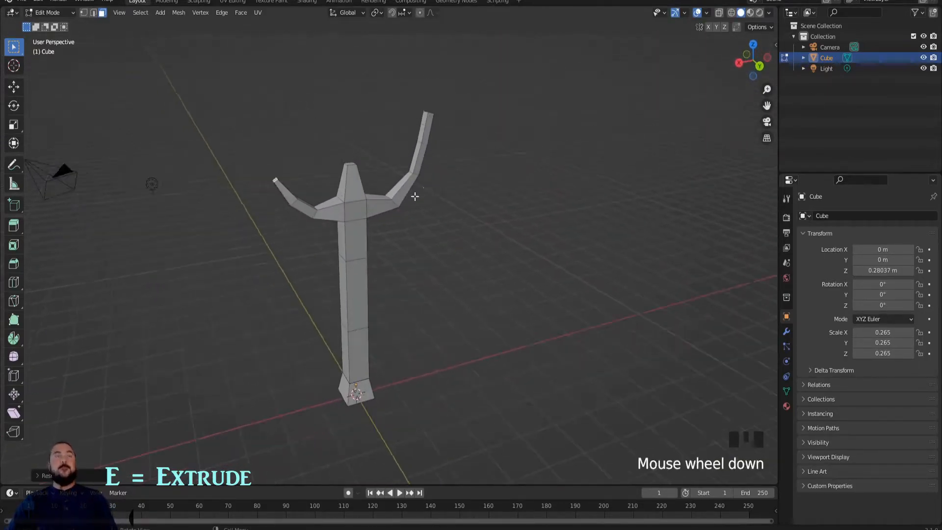
middle_drag(420, 200, 384, 234)
scroll(366, 178, down, 2)
middle_drag(365, 178, 448, 197)
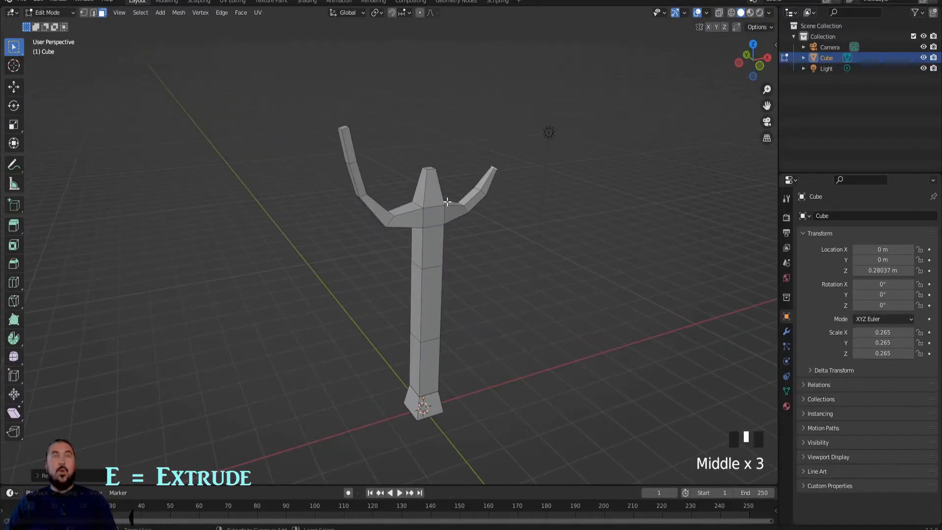
key(ctrl+r)
click(432, 197)
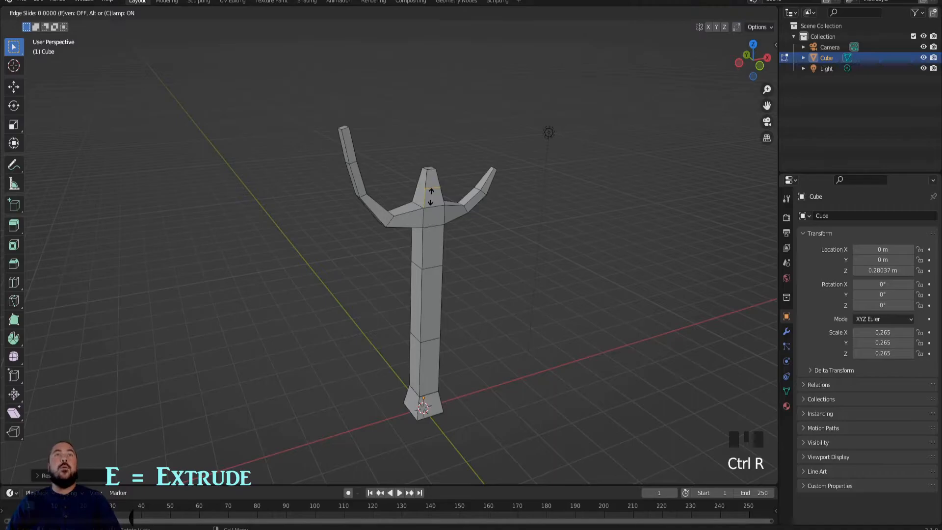
click(431, 196)
In face selection mode, extrude a side face above the tip's new loop about 0.76 m outward and scale its end down.
mouse_move(435, 184)
middle_down()
mouse_move(448, 181)
mouse_move(431, 174)
middle_up()
click(439, 198)
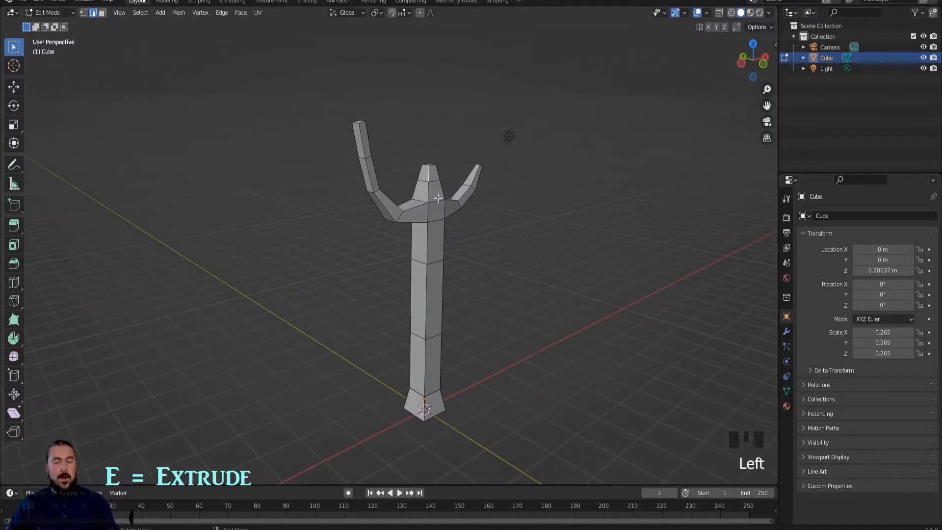
key(3)
click(435, 176)
middle_drag(435, 175, 465, 201)
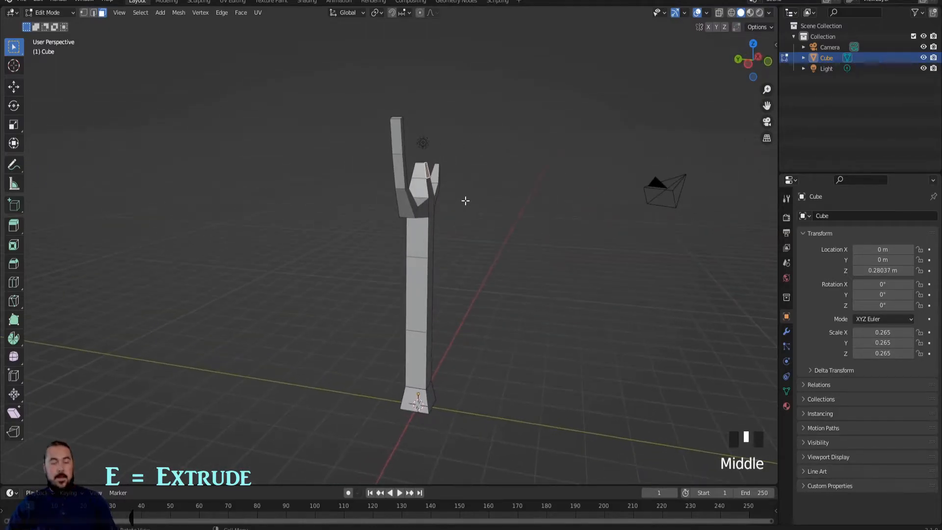
key(e)
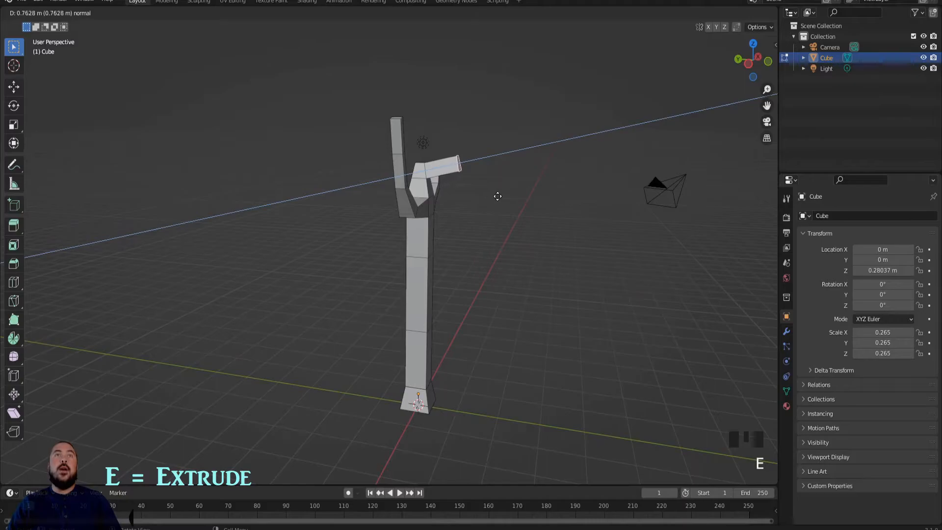
click(497, 195)
key(s)
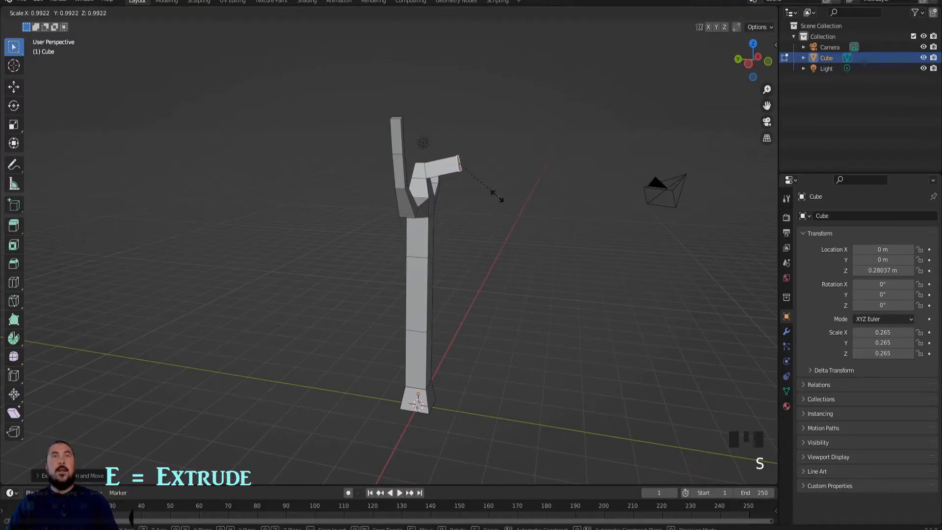
click(482, 186)
Rotate the third branch's end face upward around the X axis, extrude a second segment and scale its end to about 0.43.
key(r)
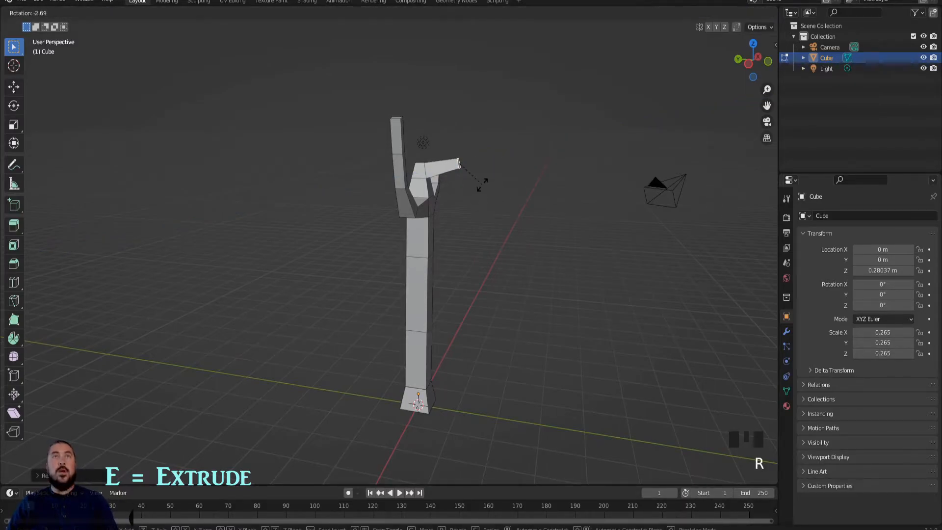
key(x)
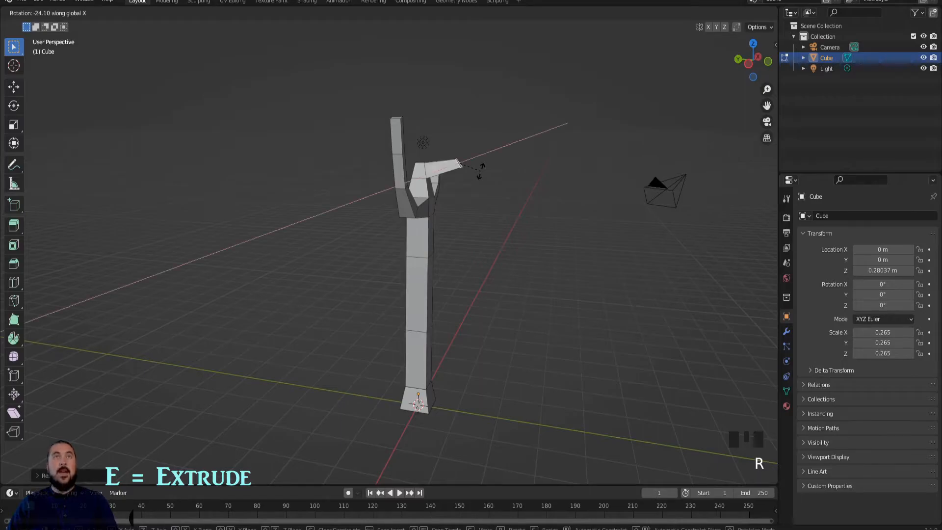
click(480, 165)
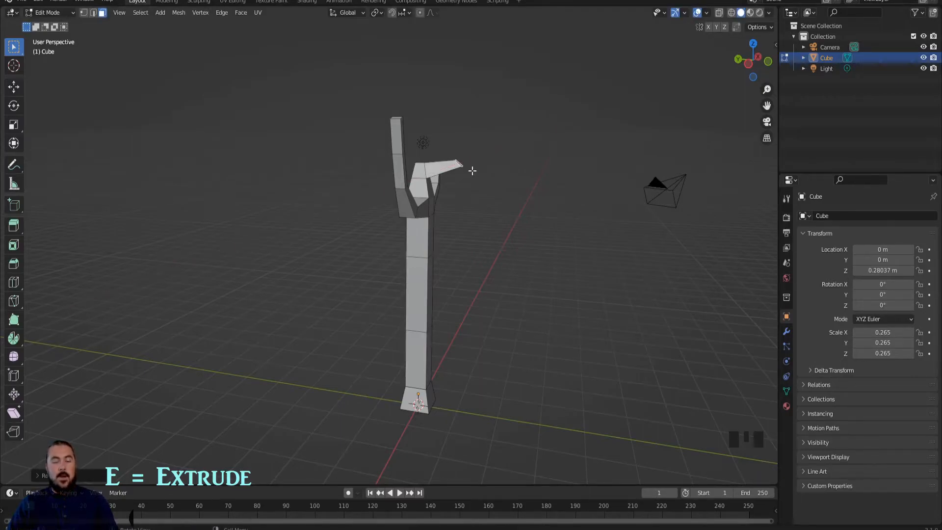
key(e)
click(498, 149)
key(s)
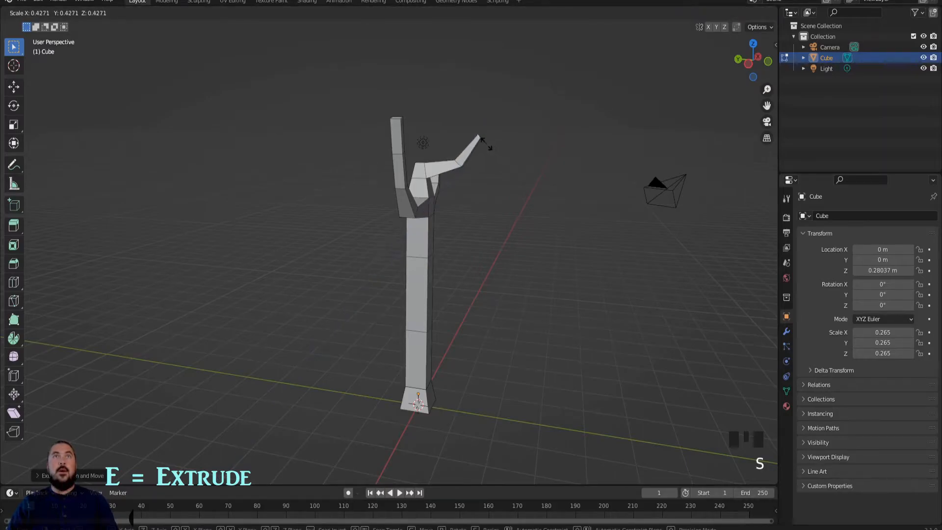
click(486, 143)
middle_drag(463, 189, 373, 243)
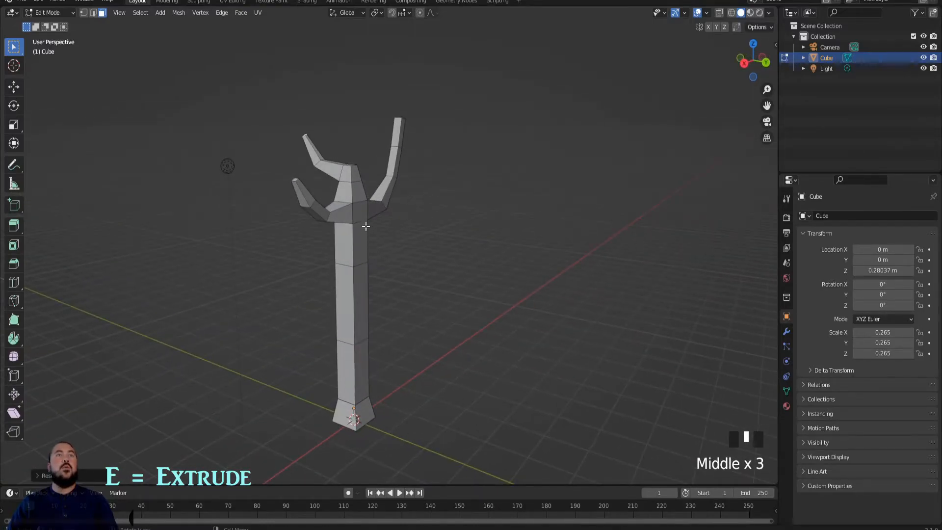
Extrude the free side face near the column's top about 0.77 m outward as a fourth branch and tilt its end face upward.
click(359, 194)
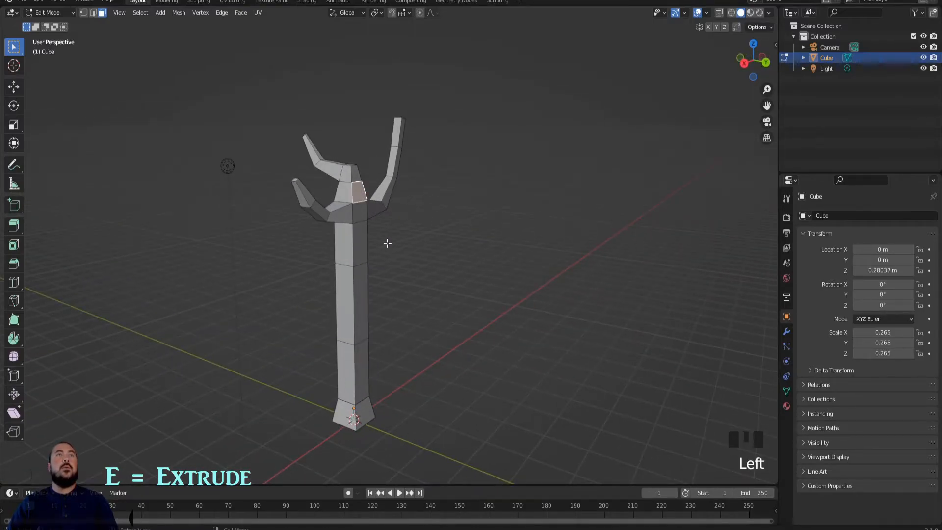
key(e)
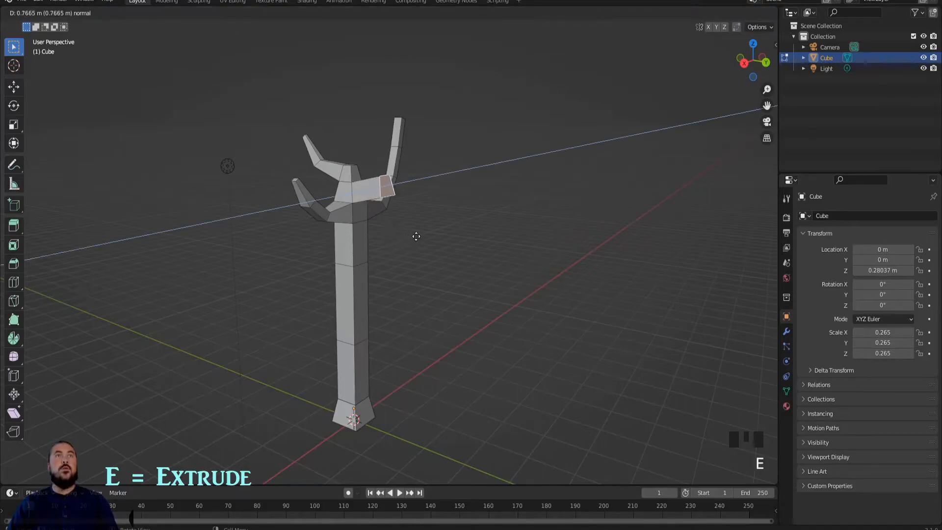
click(416, 237)
key(r)
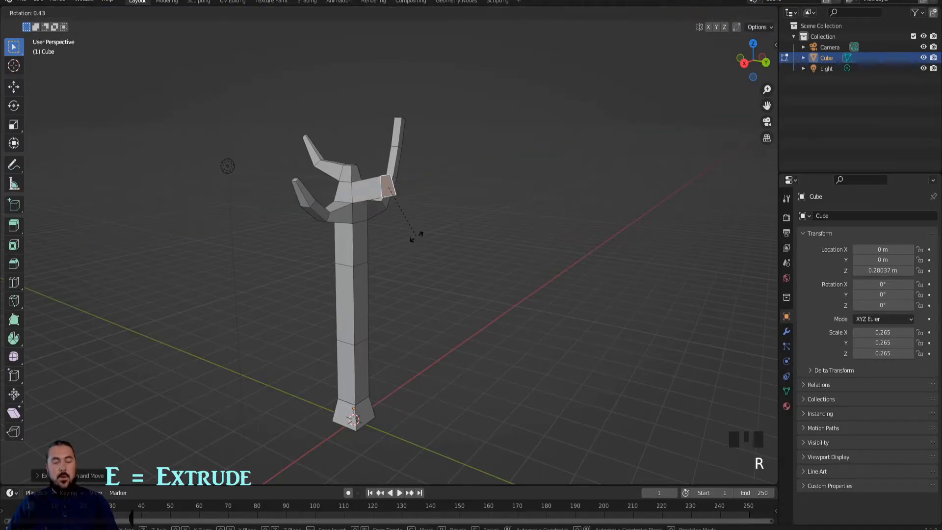
click(419, 196)
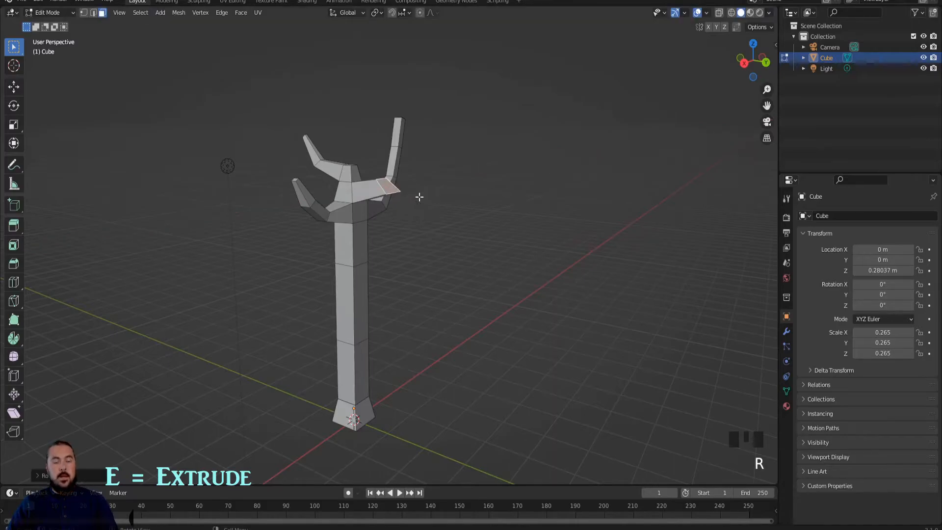
Extrude a second segment from the fourth branch's end, rotate its end face around the X axis and scale it down.
key(e)
click(459, 167)
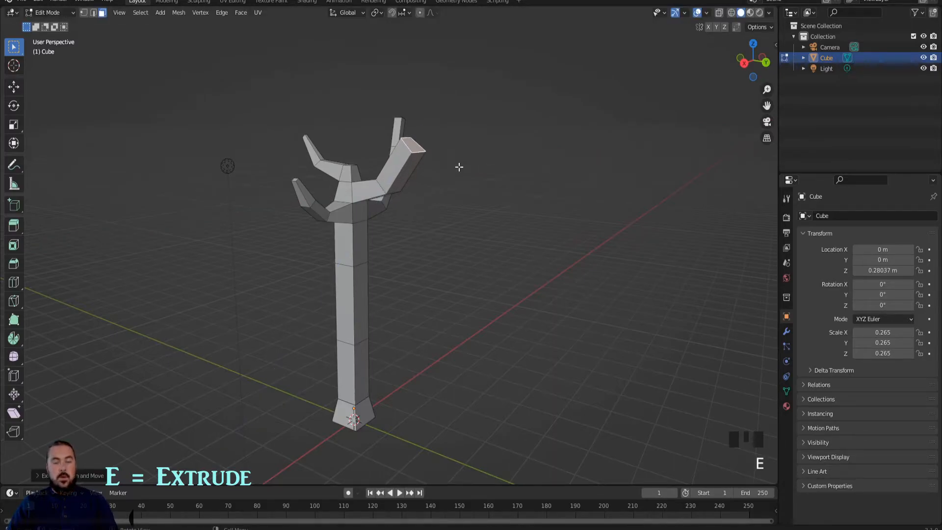
key(r)
key(x)
click(453, 151)
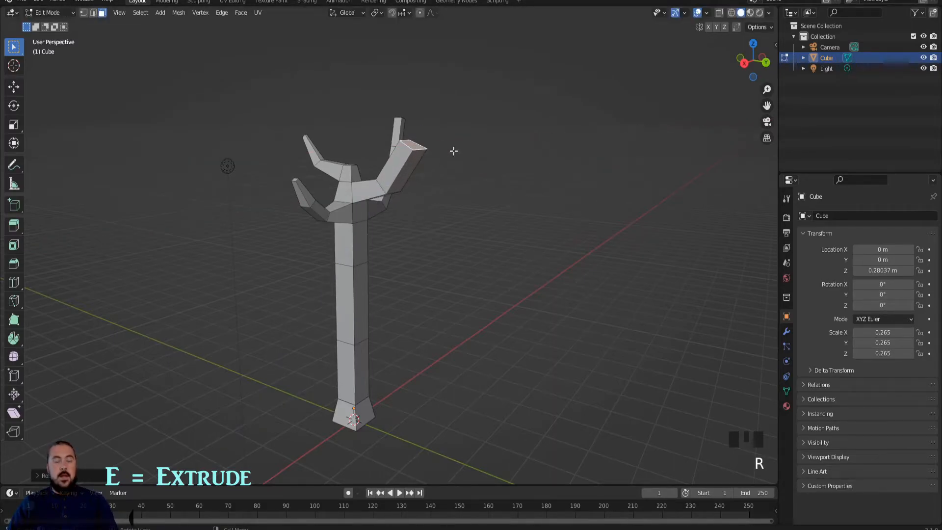
key(z)
key(s)
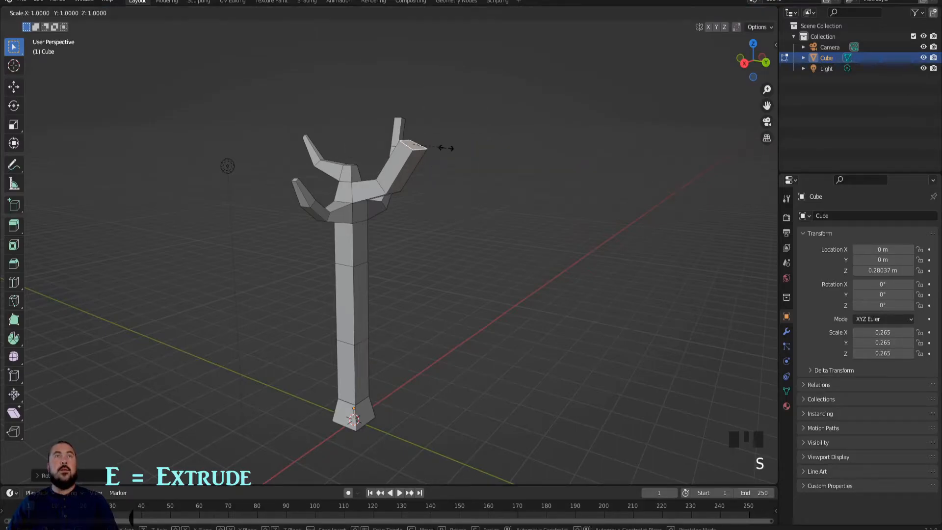
click(425, 144)
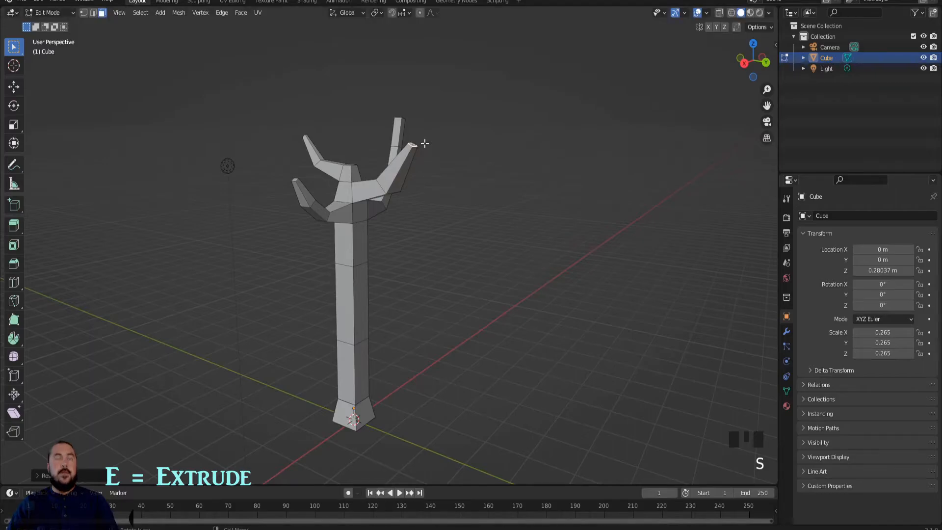
Extrude a short tip from the fourth branch's narrowed end and scale its end face down.
key(e)
click(442, 129)
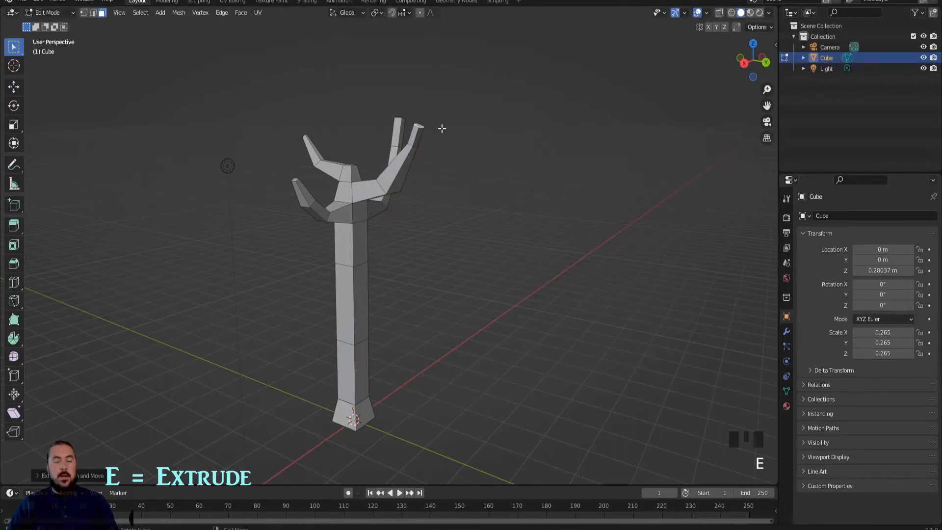
key(s)
click(427, 128)
In edge selection mode, select the four edges around the fourth branch's lower bend one by one and try scaling them down.
middle_drag(427, 128, 431, 200)
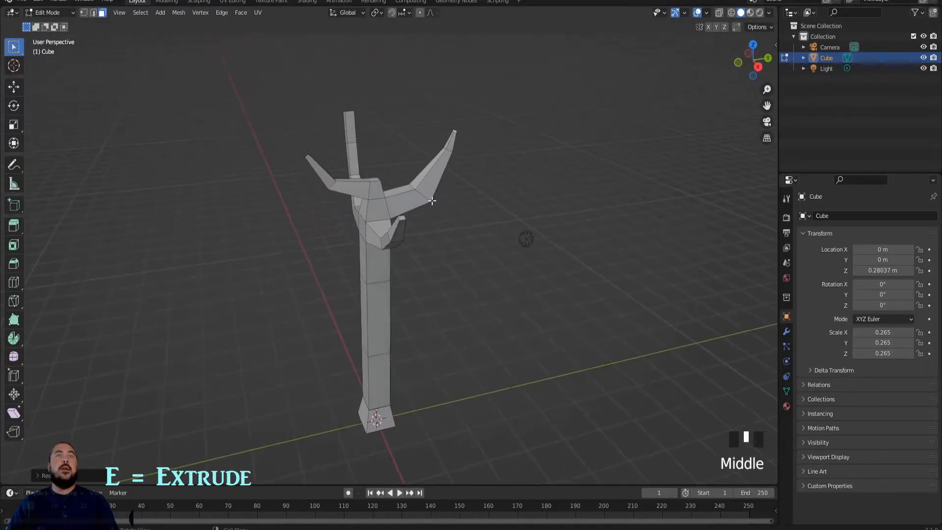
scroll(422, 206, up, 3)
shift+middle_drag(515, 169, 517, 179)
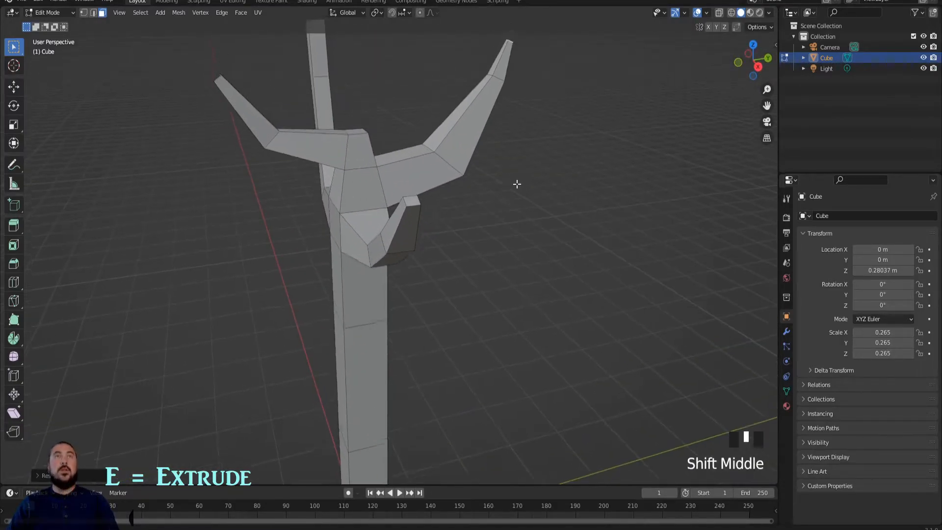
scroll(469, 287, up, 4)
middle_drag(553, 204, 394, 187)
scroll(381, 157, down, 1)
middle_drag(374, 143, 334, 118)
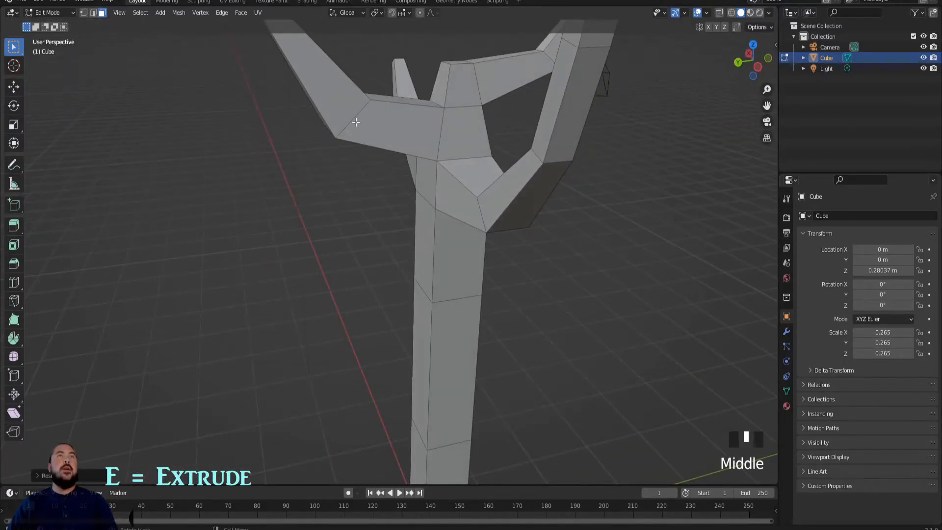
key(2)
middle_drag(356, 119, 373, 142)
click(347, 126)
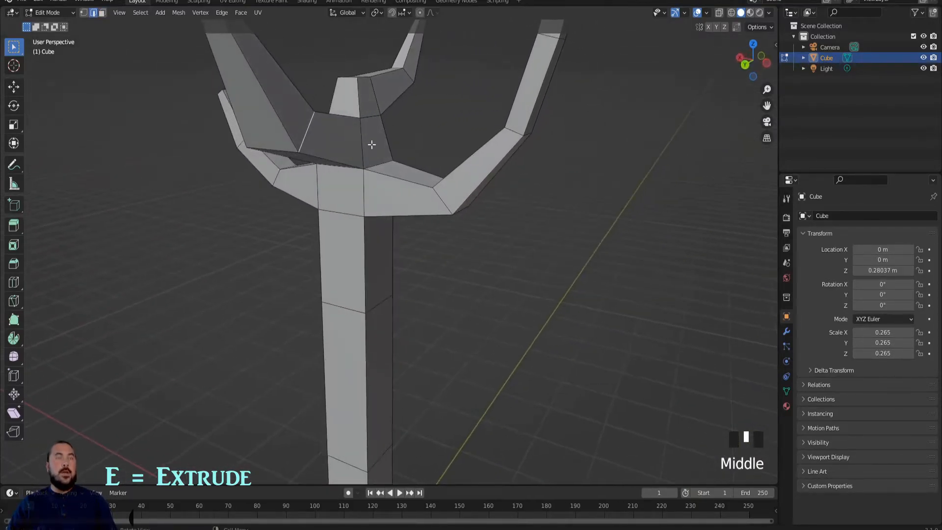
shift+click(280, 152)
shift+middle_drag(280, 153, 357, 154)
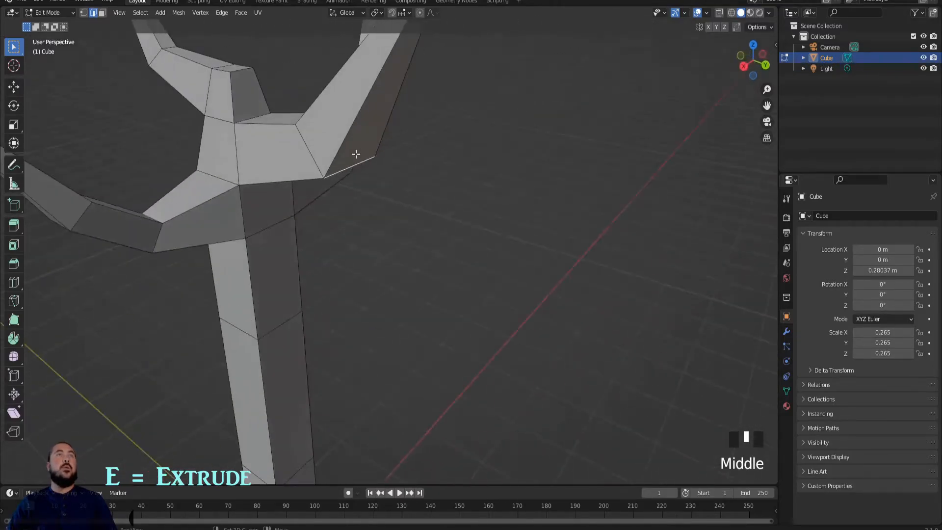
shift+click(304, 138)
middle_drag(304, 139, 381, 161)
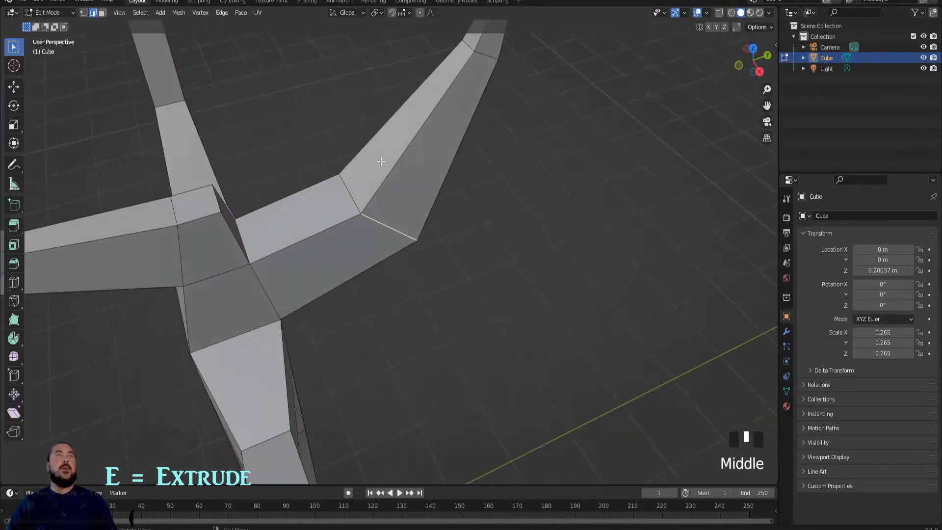
shift+click(346, 187)
middle_drag(596, 292, 541, 223)
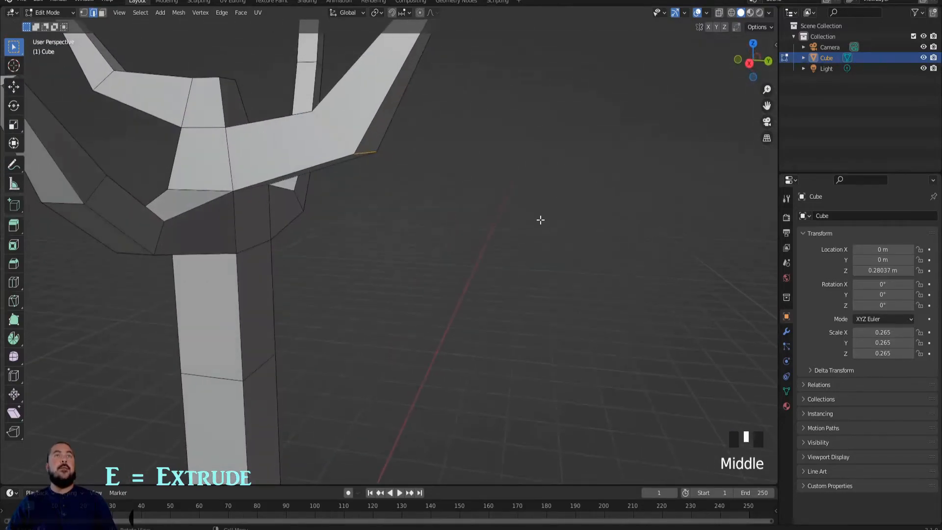
key(s)
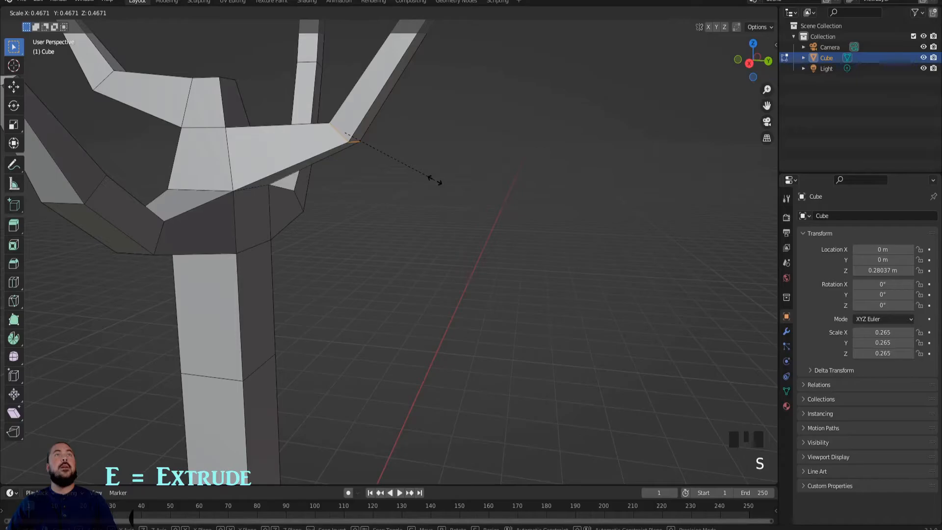
right_click(434, 180)
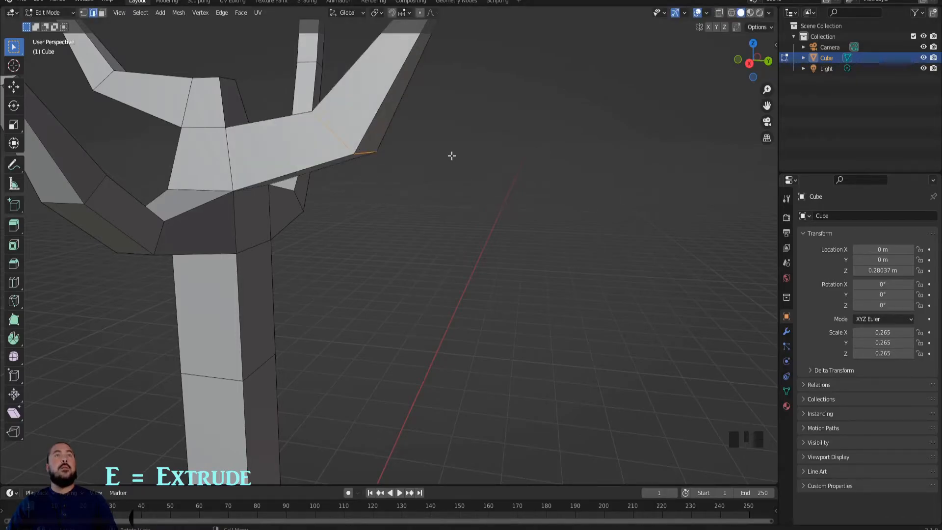
Select the edge loop around the fourth branch's lower bend, scale it to about 0.65 and clear the selection.
middle_drag(451, 155, 384, 156)
click(355, 152)
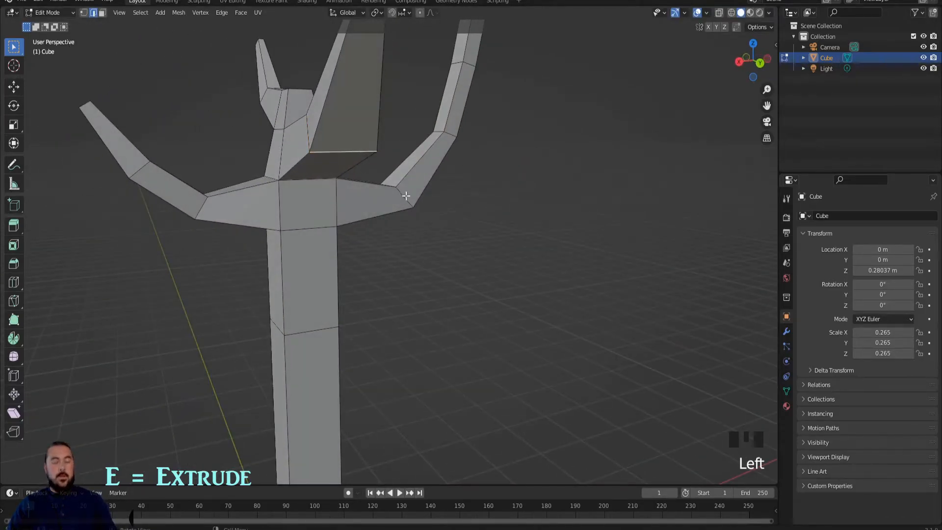
alt+shift+click(354, 151)
alt+shift+click(355, 151)
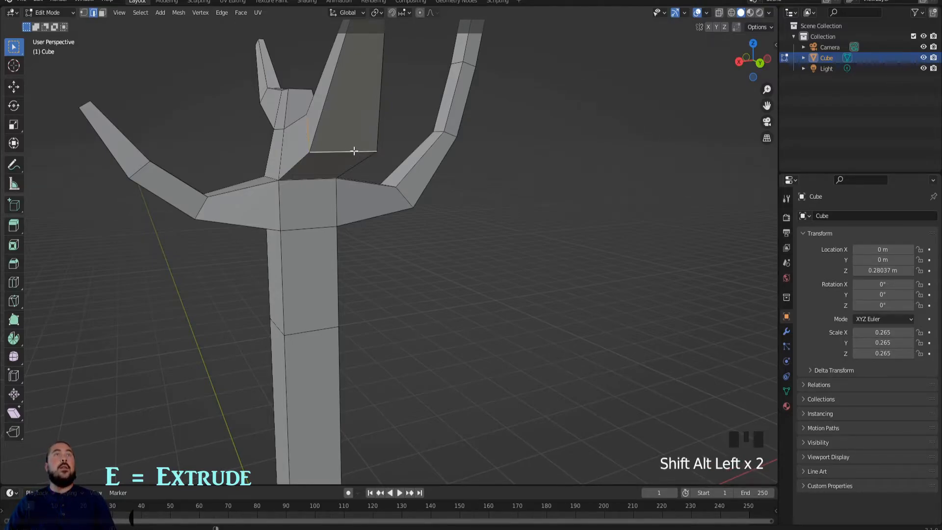
middle_drag(318, 141, 216, 158)
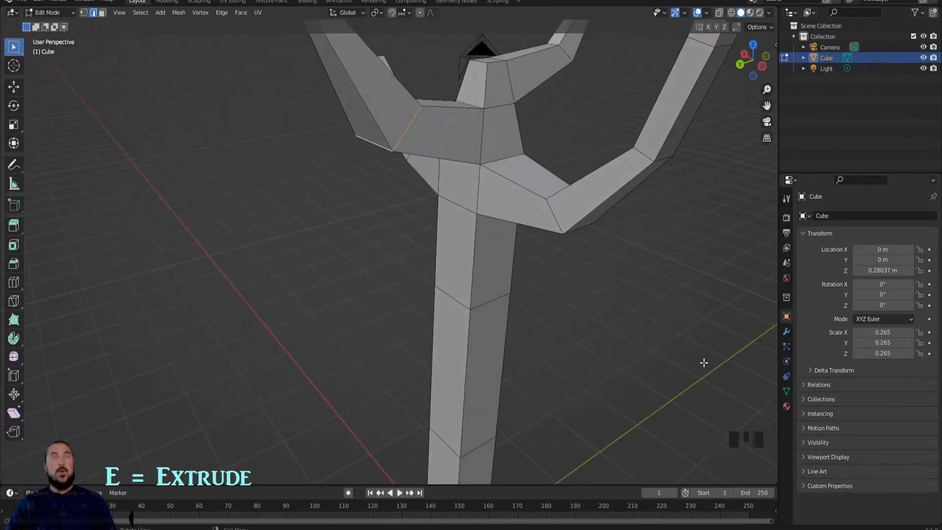
key(s)
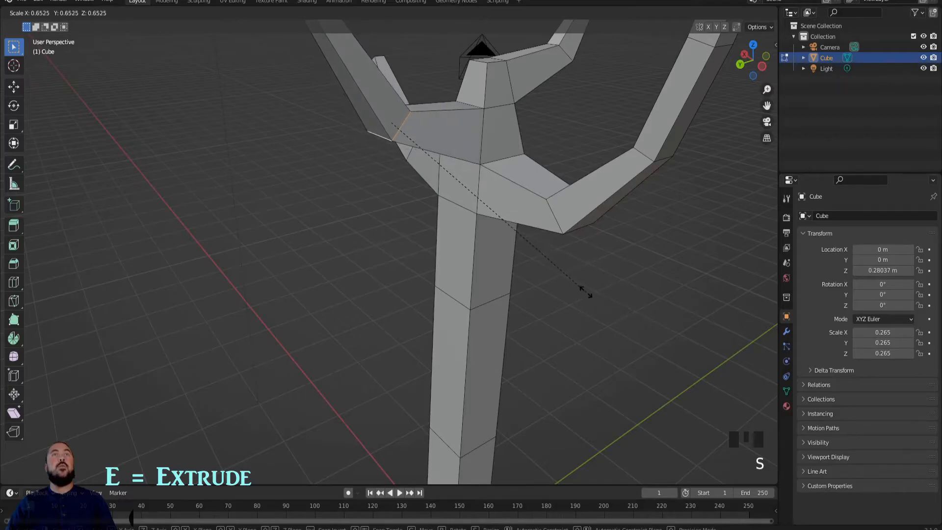
click(586, 291)
scroll(589, 287, down, 6)
middle_drag(593, 282, 465, 259)
click(604, 226)
middle_drag(603, 225, 515, 238)
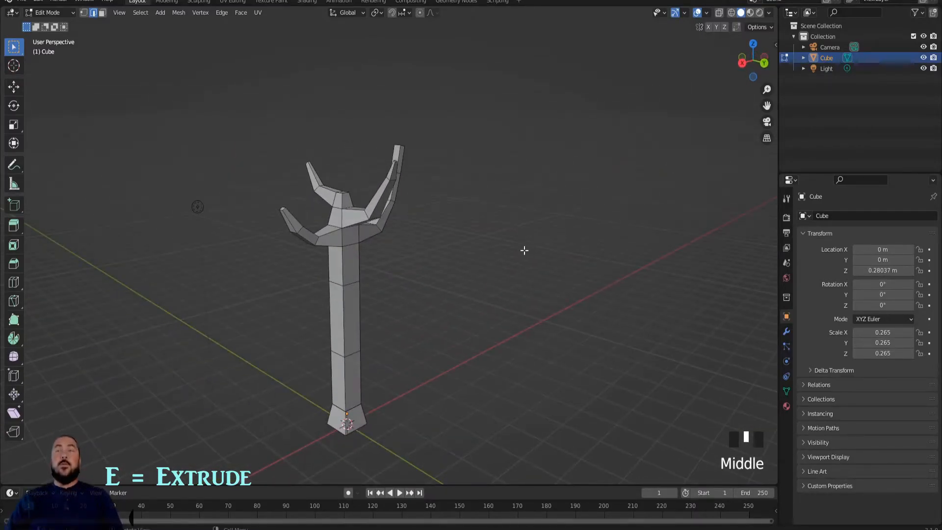
In face selection mode, scale the blunt end face of the tallest branch down to a narrow tip.
scroll(444, 322, down, 2)
middle_drag(411, 326, 490, 335)
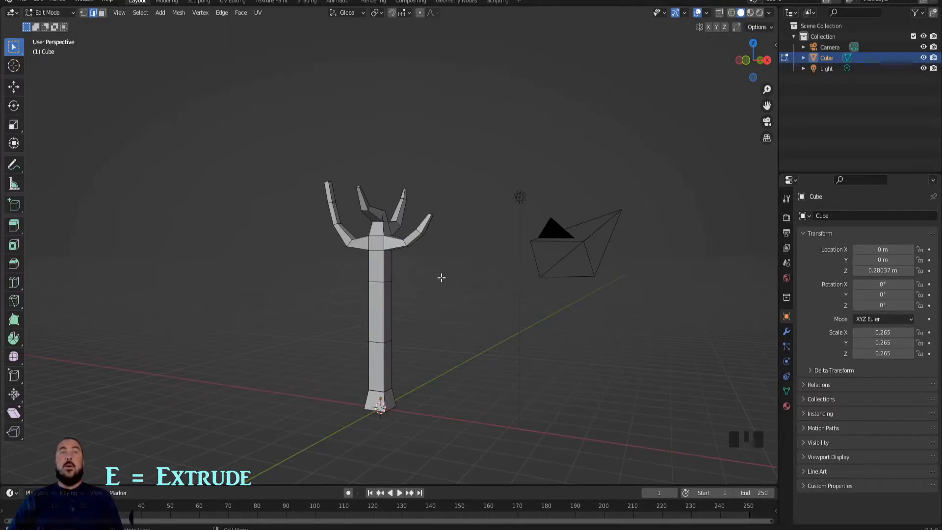
middle_drag(359, 162, 374, 245)
scroll(311, 244, up, 4)
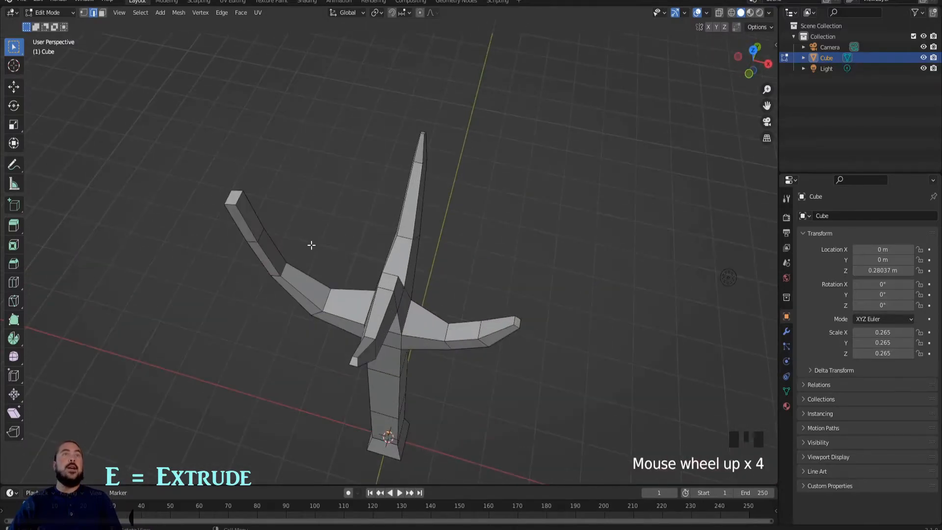
click(238, 202)
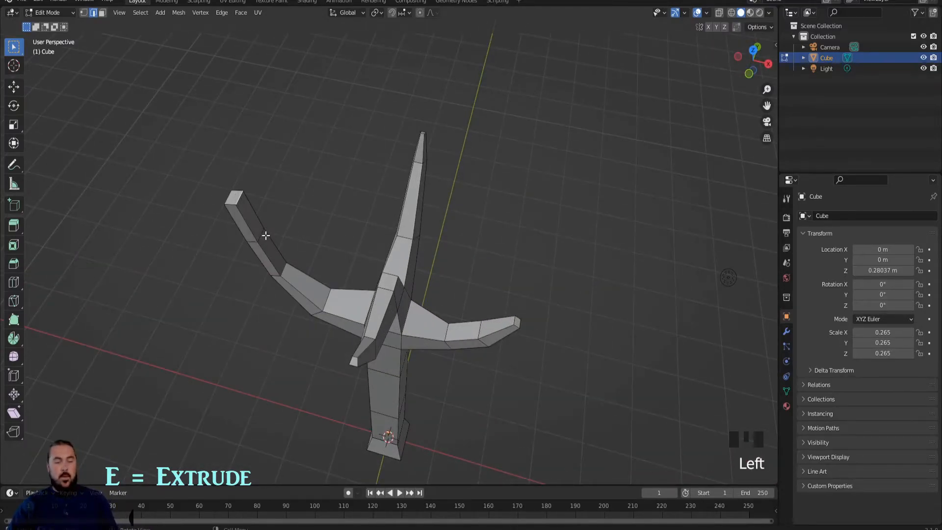
key(3)
click(238, 200)
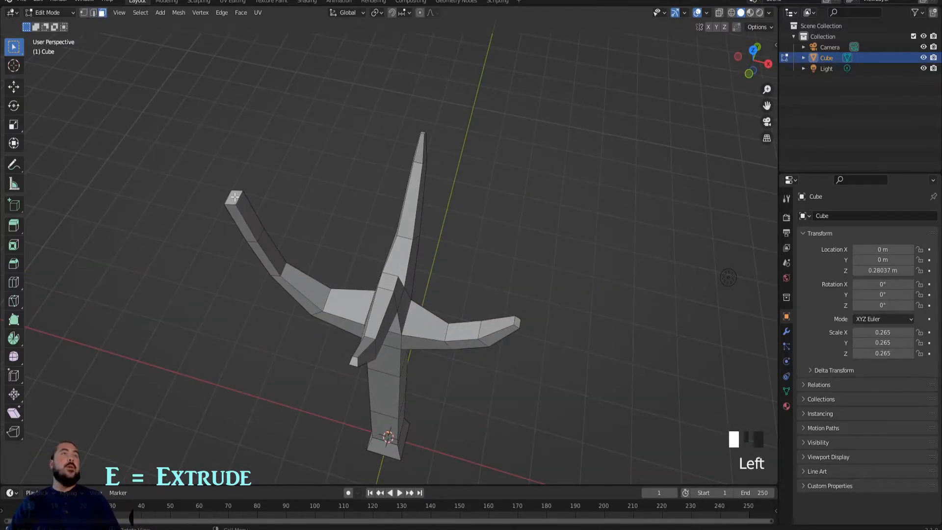
key(s)
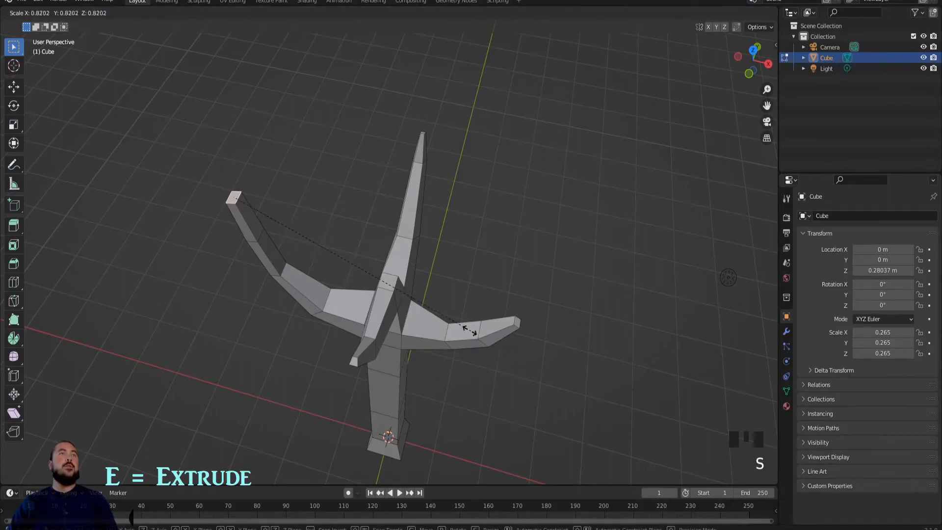
click(313, 252)
Extrude the upper face of the lowest branch's middle segment upward as an offshoot and scale its end down.
middle_drag(393, 341, 385, 281)
middle_drag(374, 168, 294, 210)
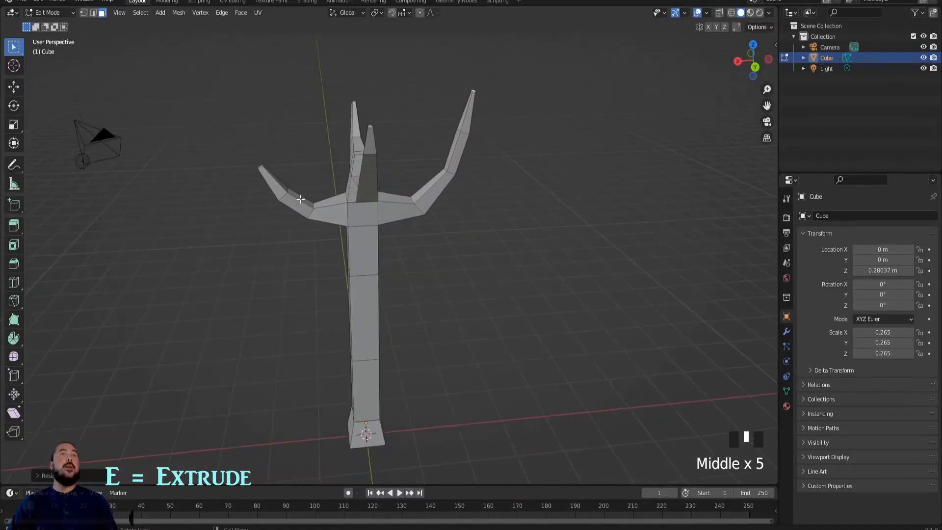
click(301, 198)
key(e)
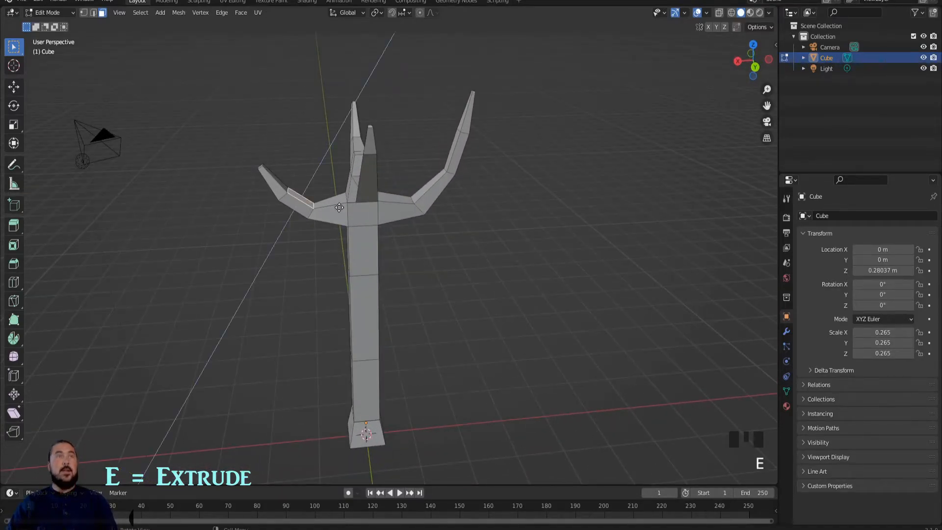
click(365, 174)
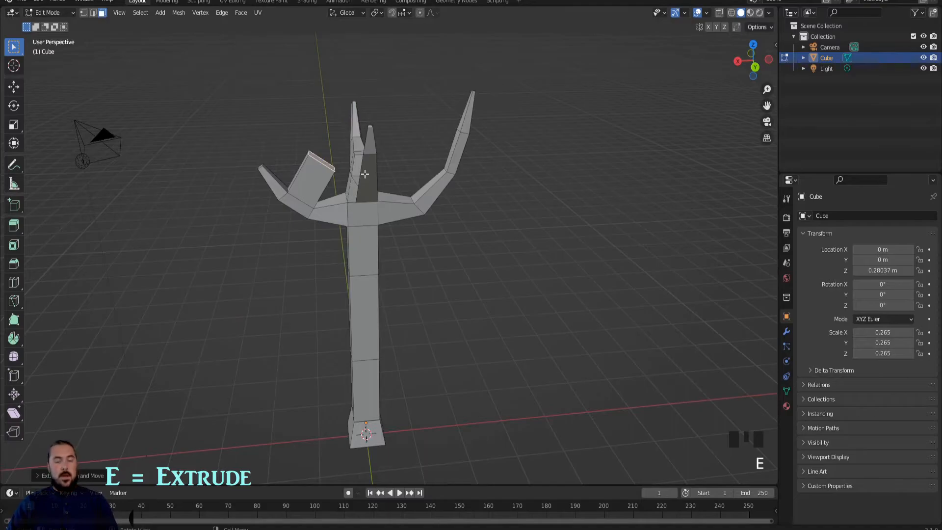
key(s)
click(333, 172)
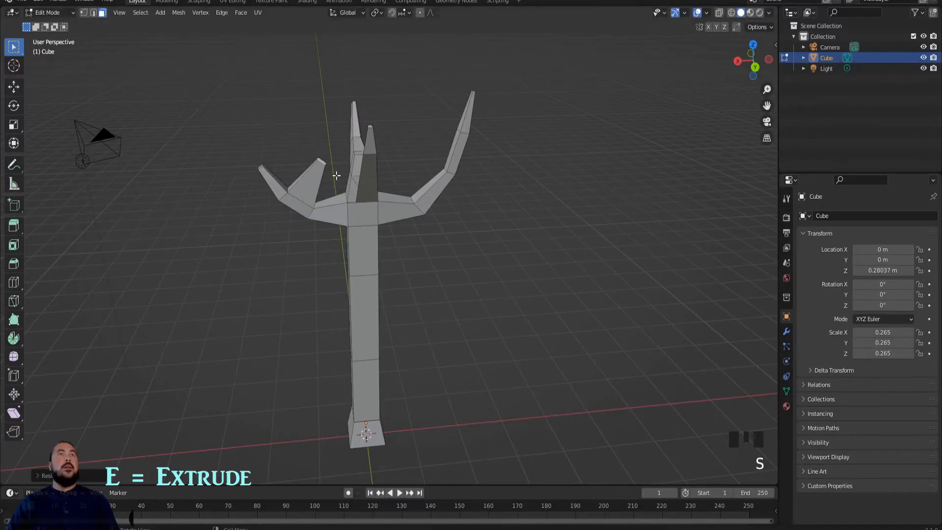
Extrude the new offshoot's end face on the lowest branch further up and scale its end down.
key(e)
click(356, 186)
key(s)
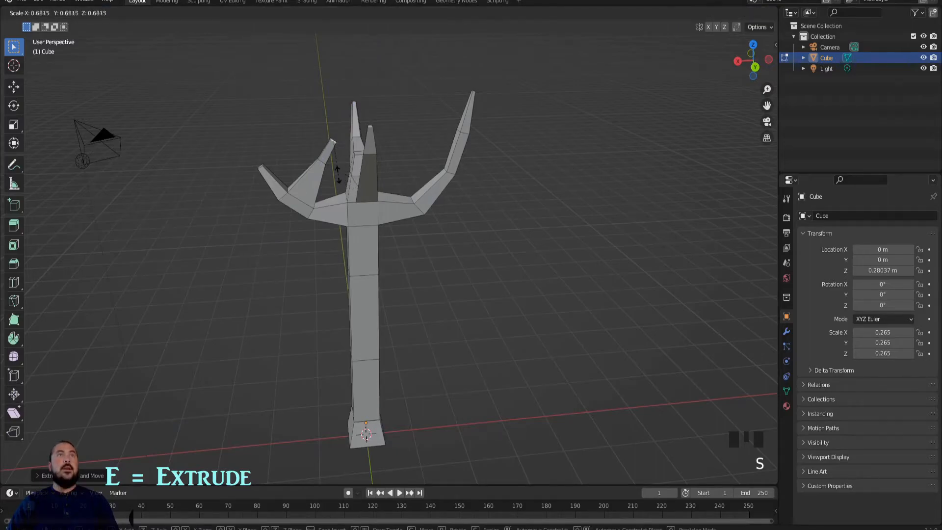
click(334, 166)
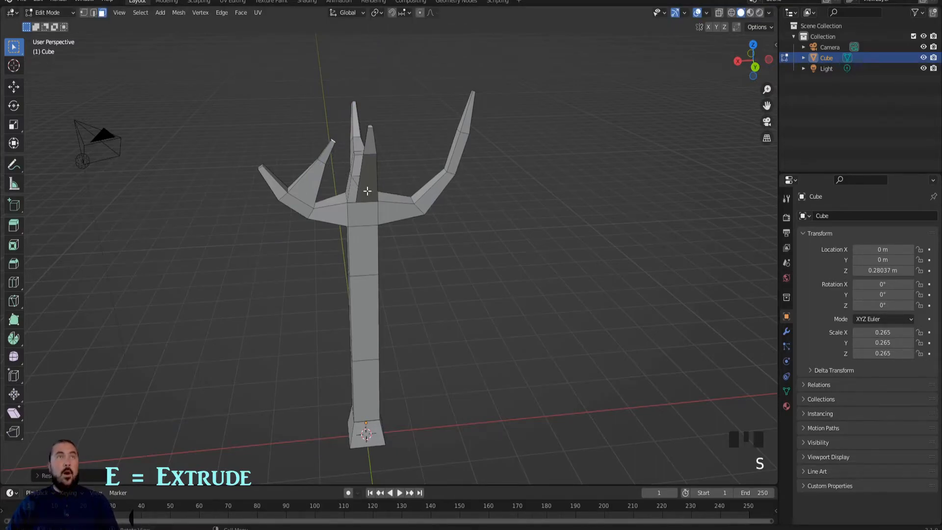
Rotate the offshoot's end face about the global Y axis and extrude another thin segment straight upward.
key(r)
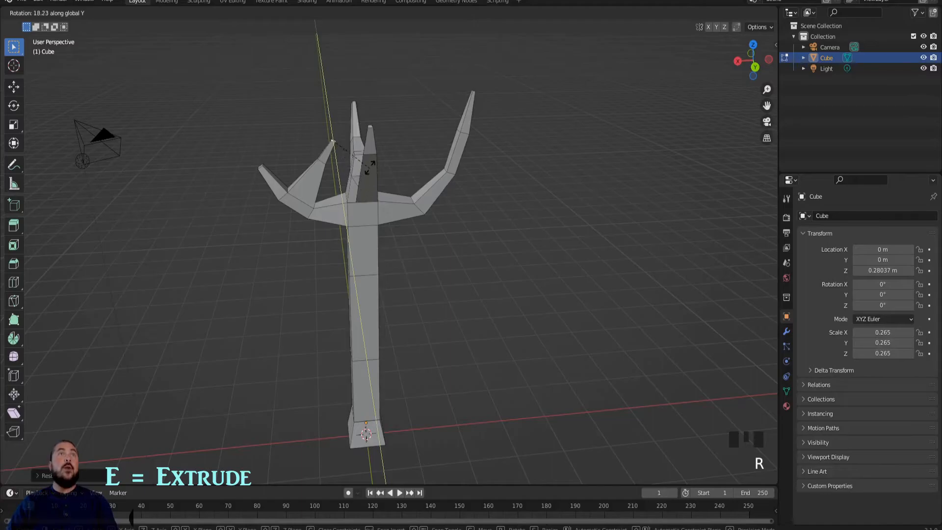
click(362, 148)
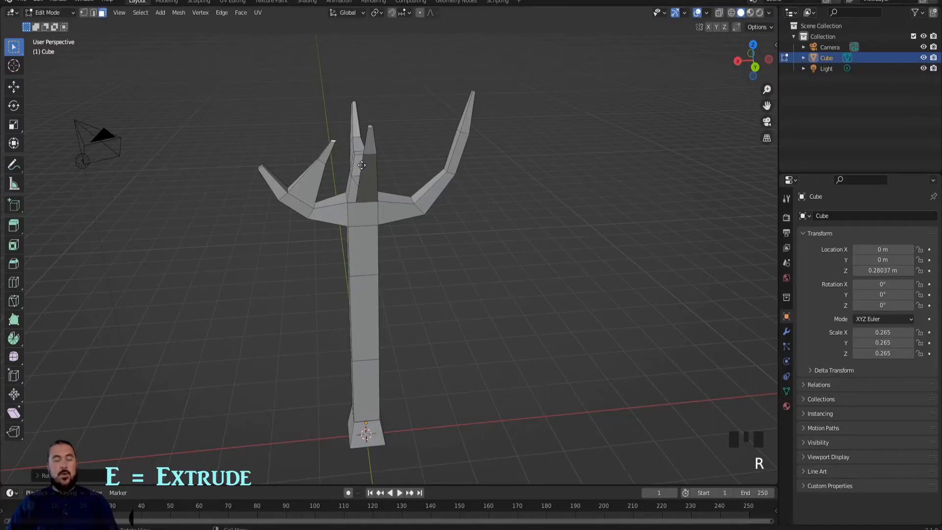
key(e)
click(362, 143)
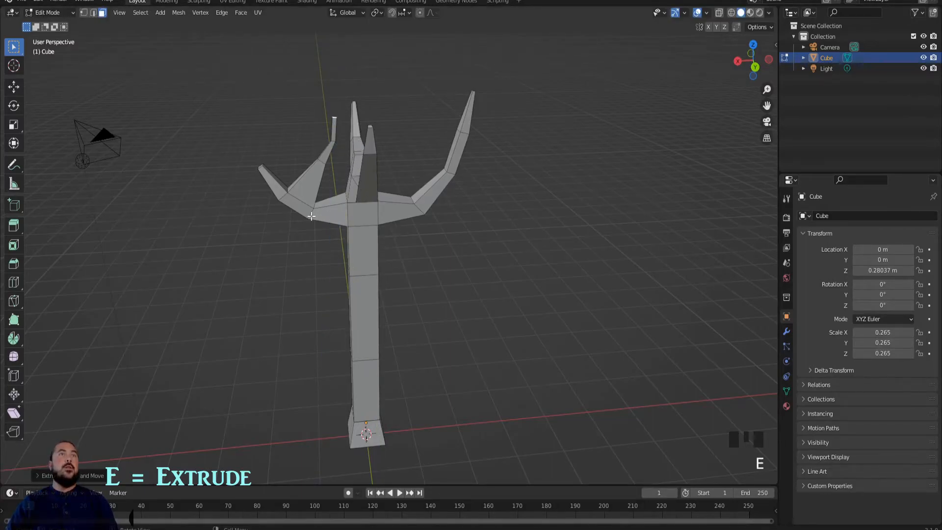
Add a loop cut to the offshoot's lowest segment and slide it about 0.87 towards the base.
scroll(287, 192, up, 3)
middle_drag(287, 191, 273, 192)
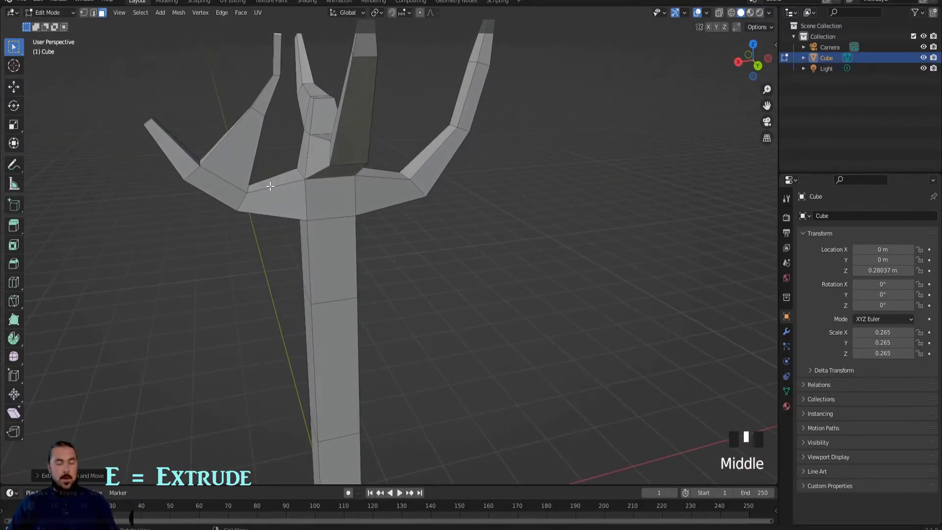
key(ctrl+r)
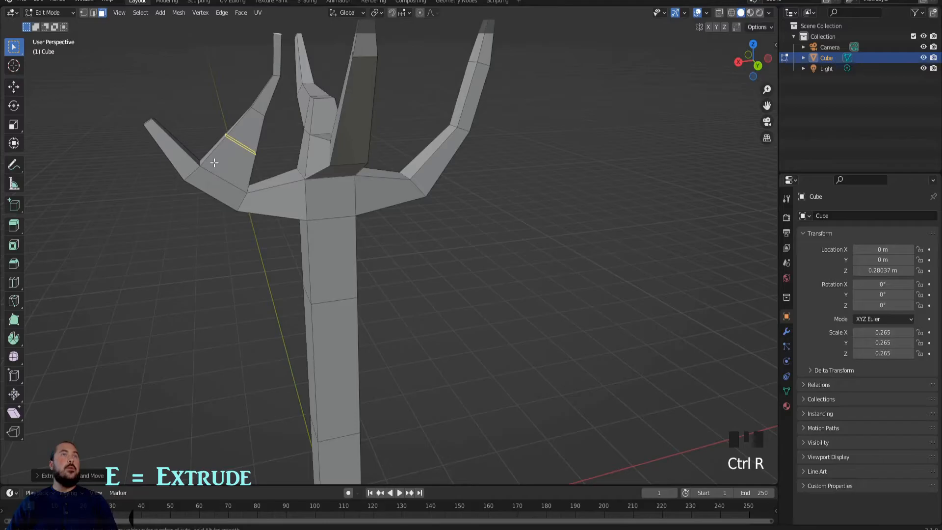
click(216, 160)
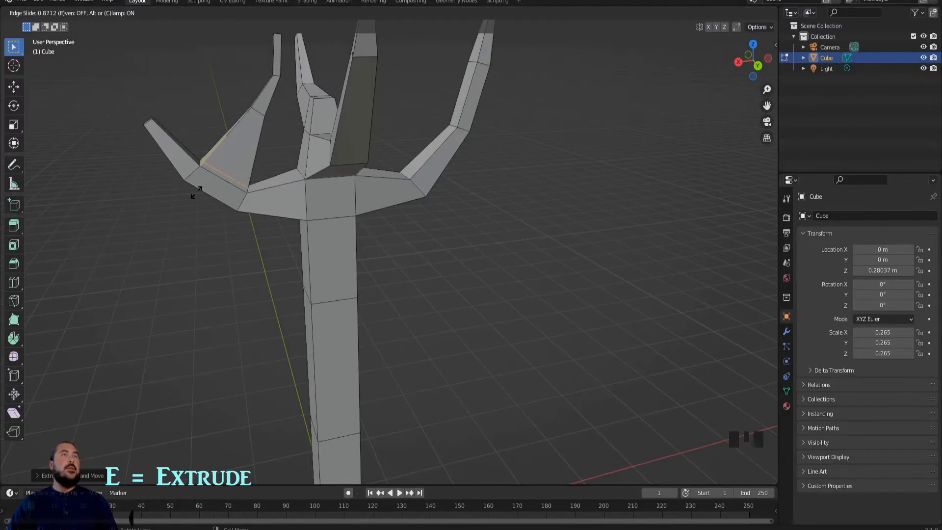
click(195, 193)
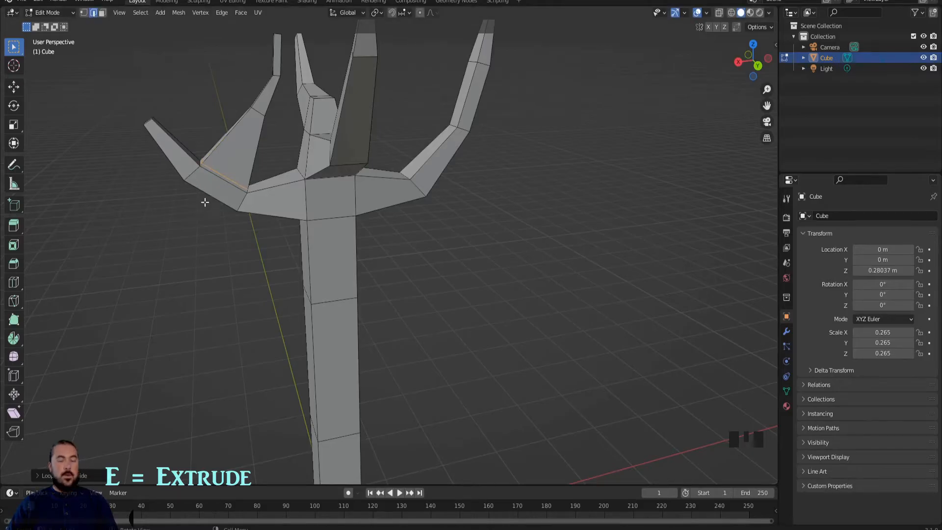
Scale the new edge loop down to narrow the offshoot's base where it leaves the branch.
scroll(204, 206, down, 2)
shift+middle_drag(158, 174, 248, 183)
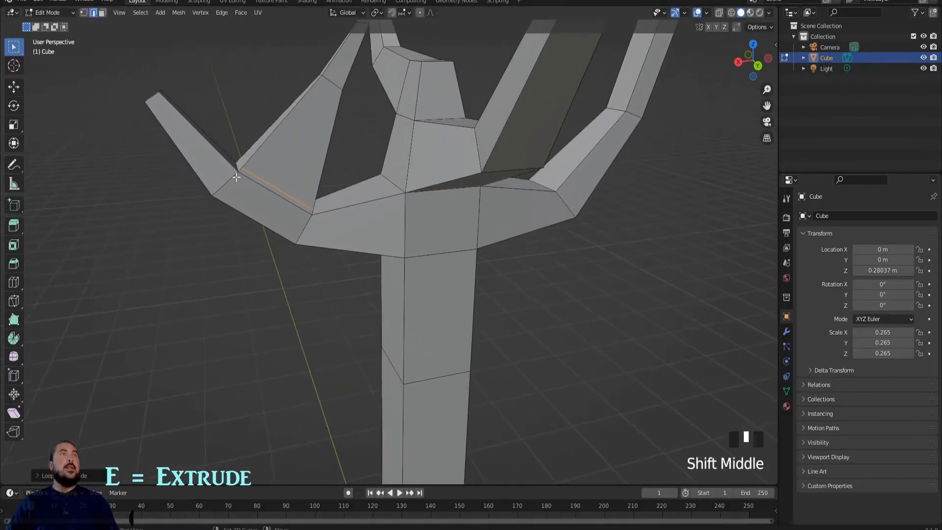
scroll(235, 178, up, 3)
key(s)
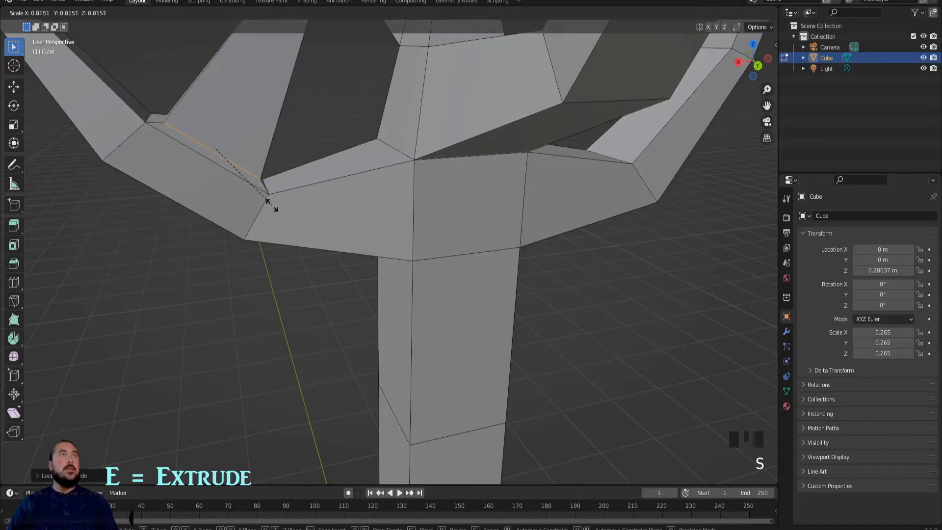
click(236, 182)
Select the edge loop at the offshoot's upper bend and move it about 0.14 m along the global X axis.
scroll(238, 174, down, 8)
middle_drag(496, 243, 317, 247)
scroll(372, 205, up, 3)
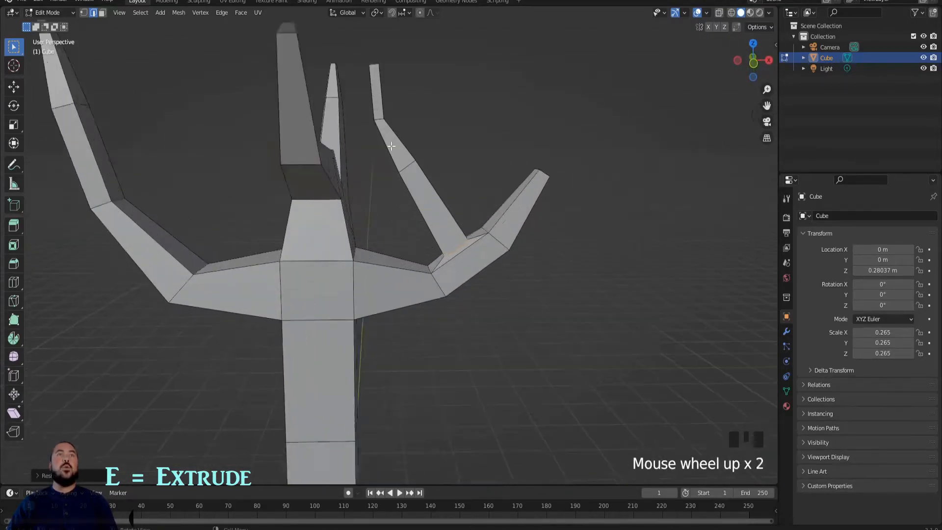
shift+middle_drag(392, 120, 403, 249)
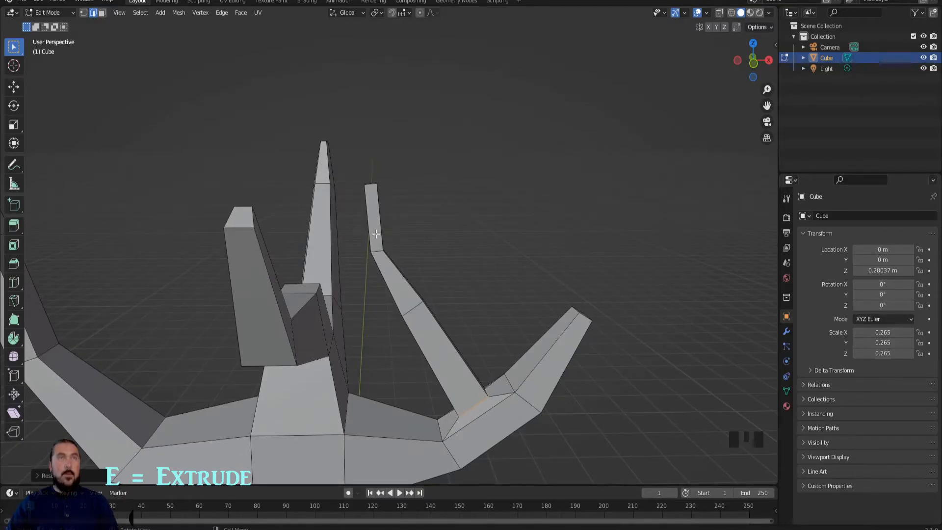
key(2)
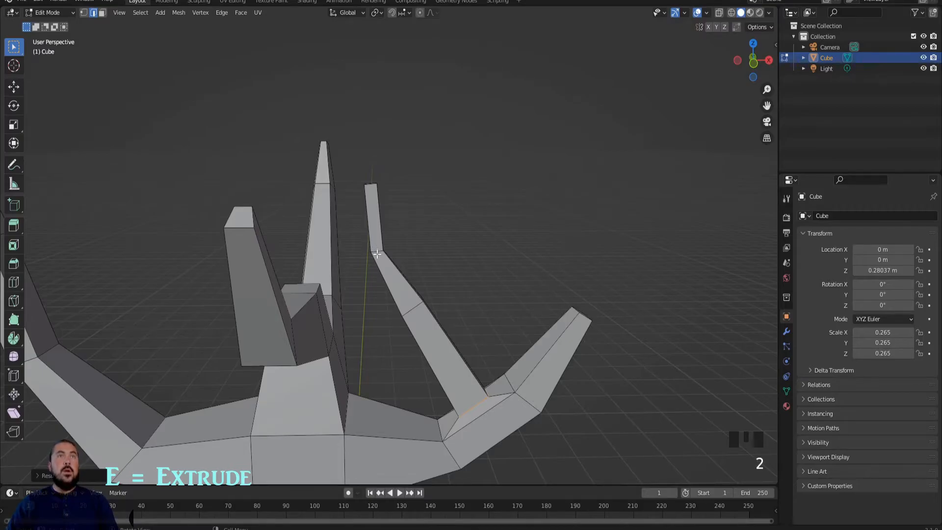
click(377, 259)
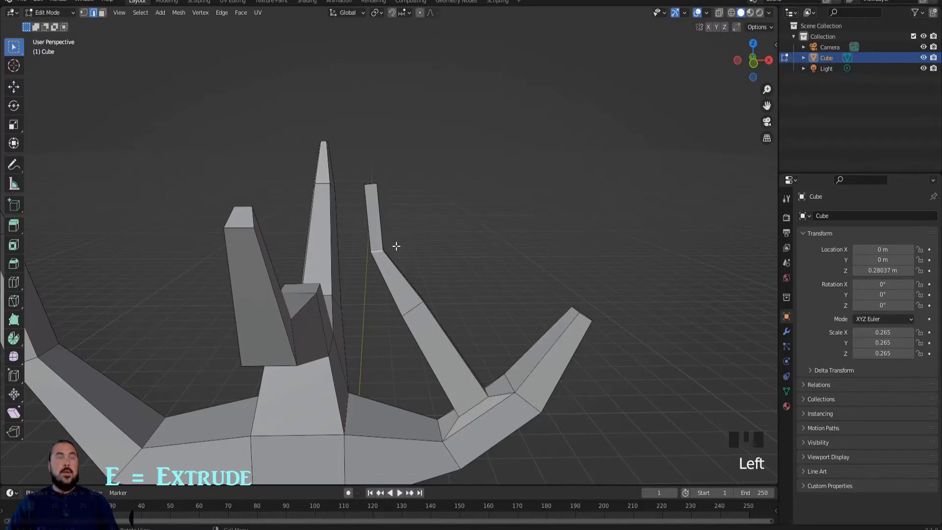
middle_drag(391, 244, 328, 249)
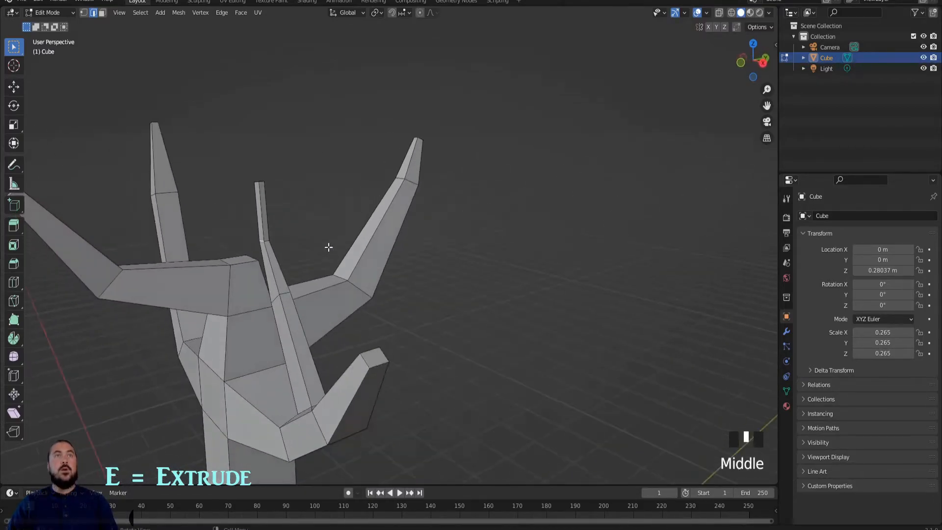
scroll(261, 240, up, 4)
shift+middle_drag(261, 237, 204, 244)
alt+shift+click(275, 248)
scroll(206, 244, down, 8)
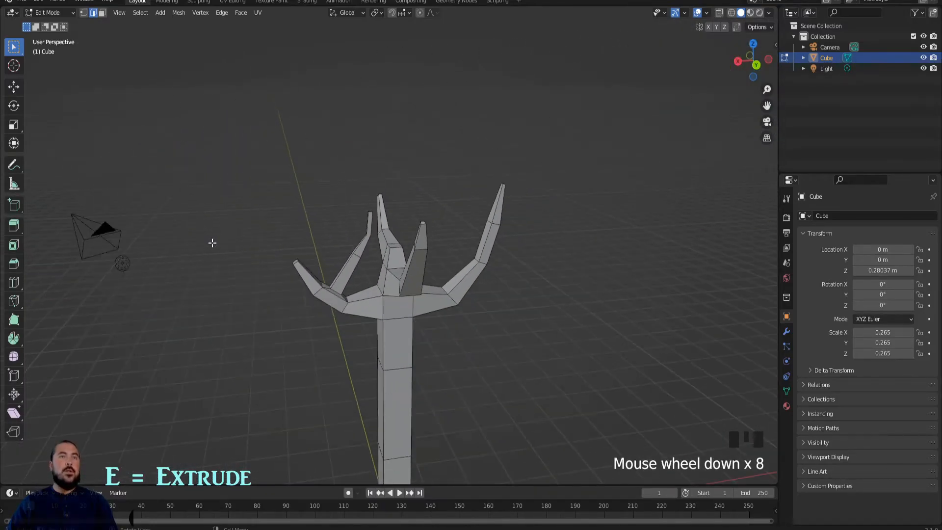
scroll(214, 243, up, 2)
scroll(213, 243, up, 1)
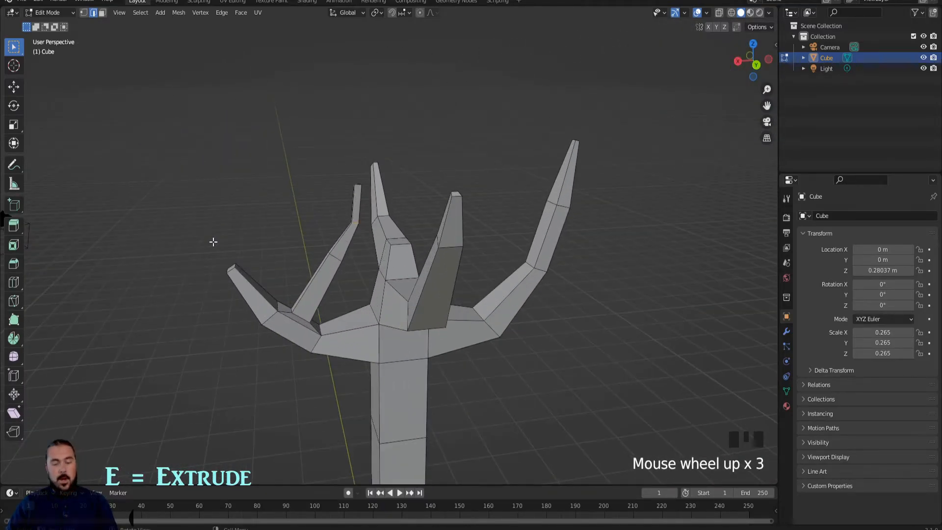
key(g)
key(x)
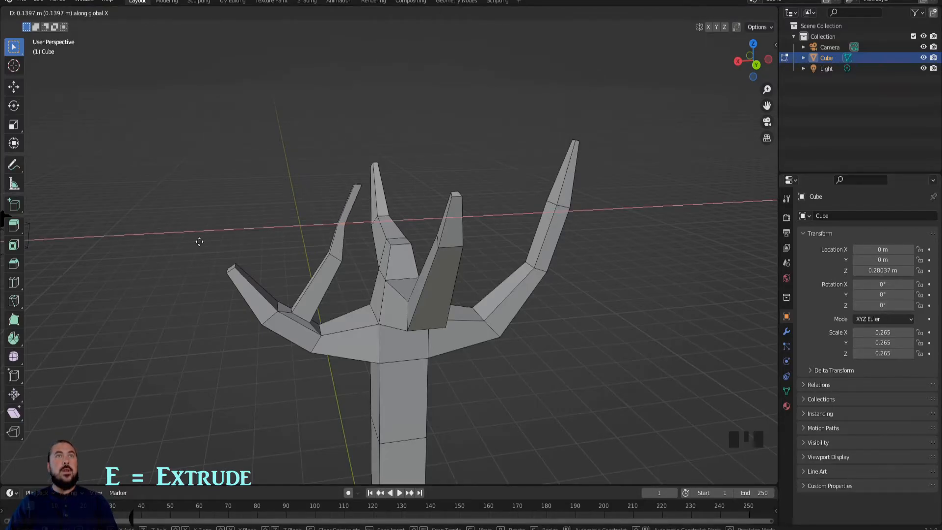
click(199, 242)
Select the edge loop around the offshoot's lower bend and scale it down slightly.
scroll(285, 255, up, 3)
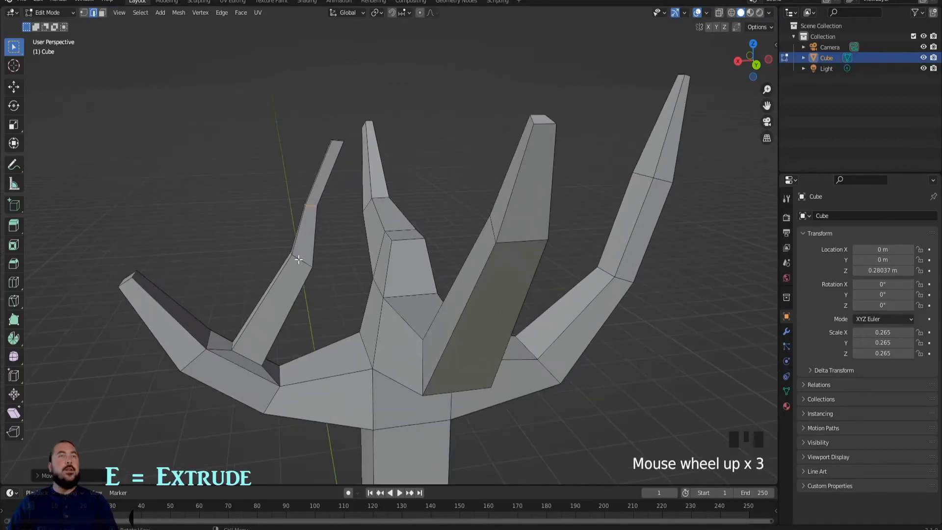
click(298, 259)
middle_drag(294, 258, 358, 269)
alt+shift+click(289, 270)
alt+shift+click(289, 270)
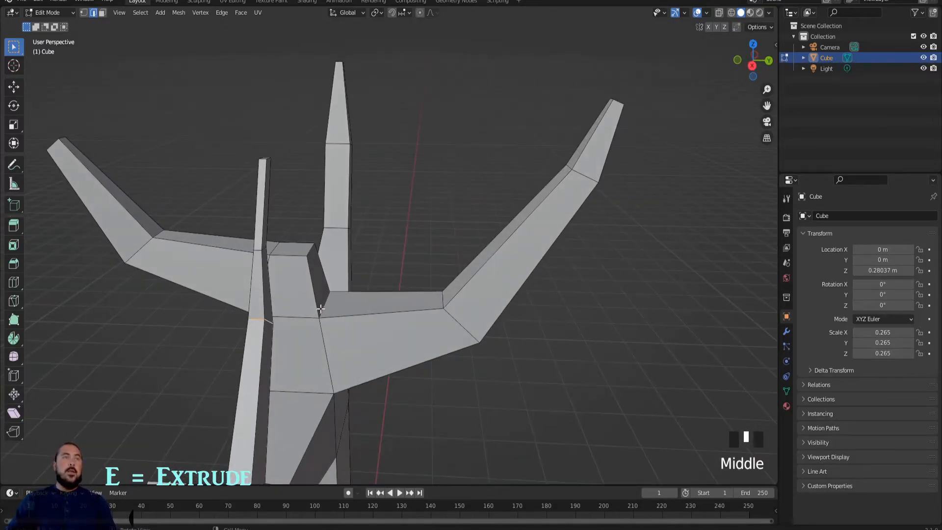
middle_drag(323, 308, 232, 301)
click(280, 285)
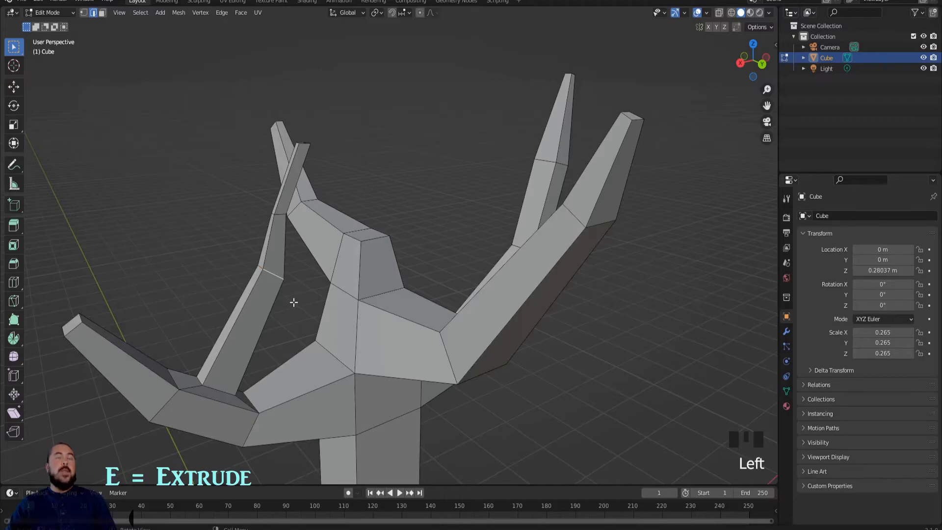
alt+shift+click(273, 276)
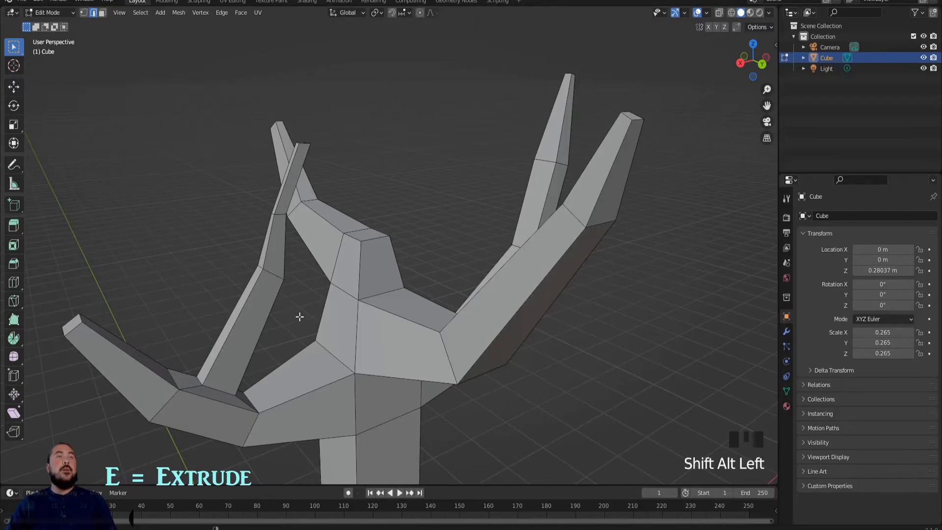
alt+shift+click(276, 276)
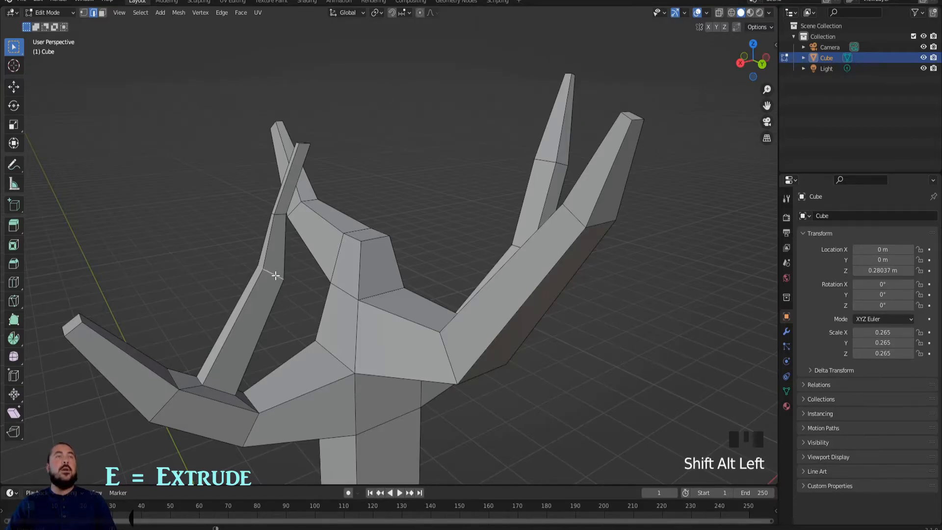
key(s)
click(290, 315)
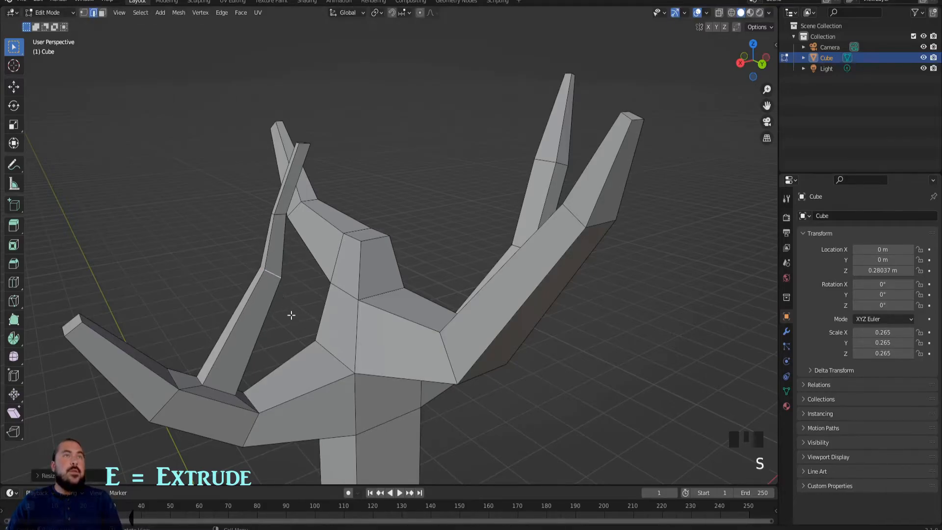
Move the edge loop at the offshoot's lower bend outward along the global X axis.
key(g)
key(x)
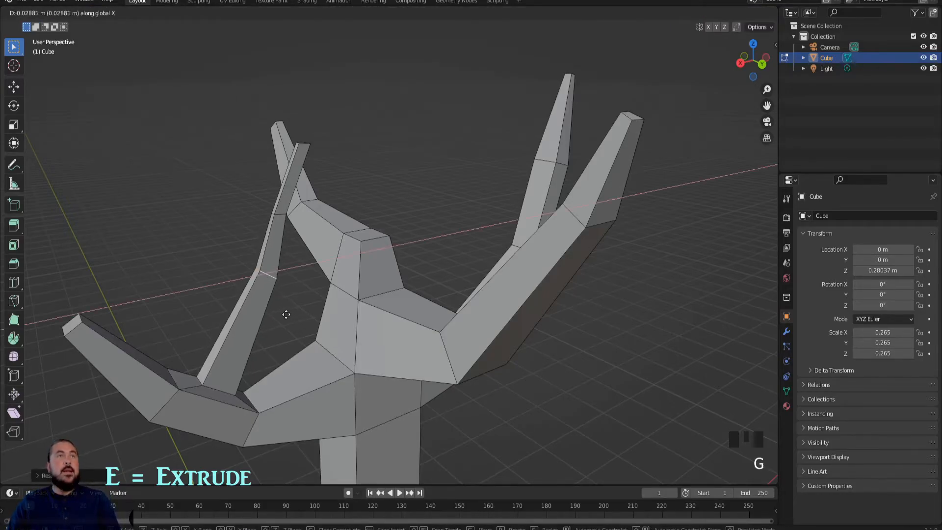
click(260, 312)
Clear the selection and examine the shape of the whole tree and its branches from several sides.
middle_drag(312, 322, 378, 360)
scroll(374, 358, up, 3)
scroll(374, 358, down, 3)
middle_drag(504, 330, 424, 324)
scroll(420, 341, down, 2)
scroll(420, 340, down, 2)
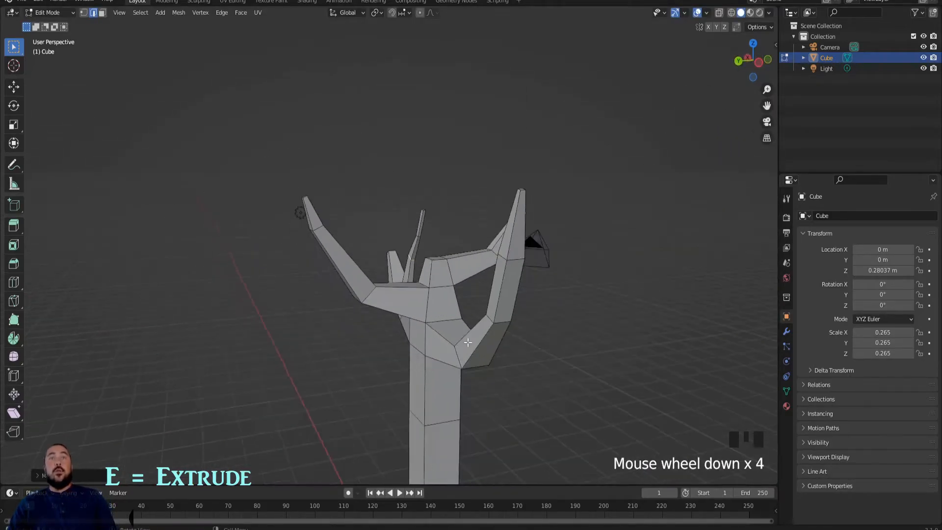
middle_drag(560, 303, 443, 327)
scroll(469, 309, down, 1)
click(695, 248)
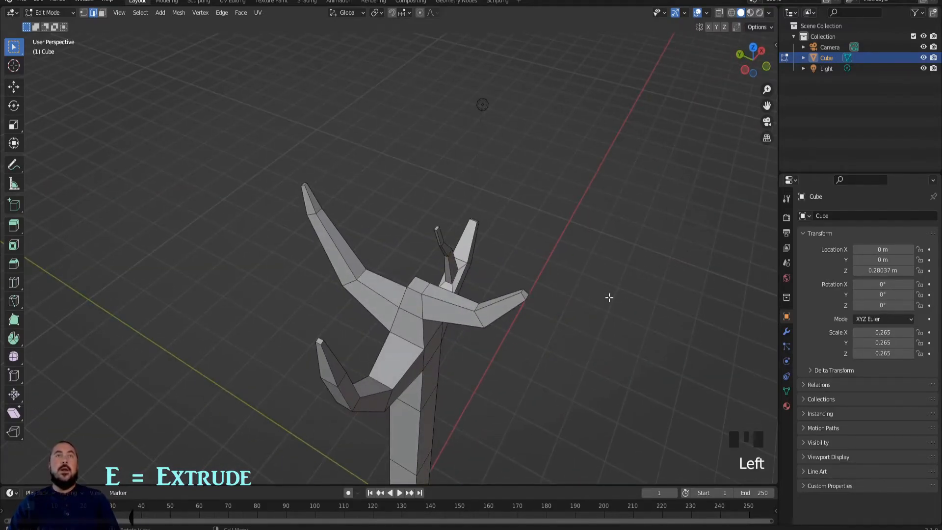
scroll(612, 302, down, 3)
middle_drag(614, 307, 620, 295)
scroll(479, 320, down, 2)
middle_drag(479, 320, 488, 300)
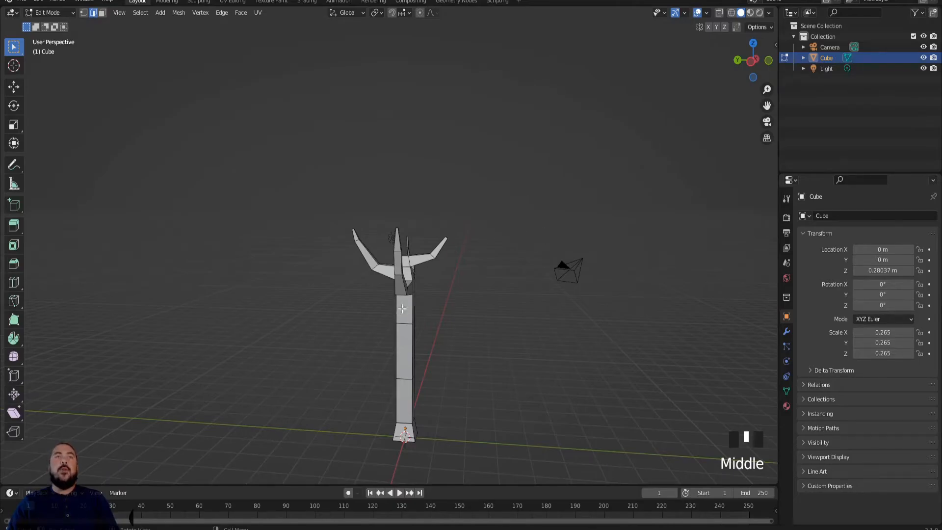
middle_drag(512, 327, 356, 332)
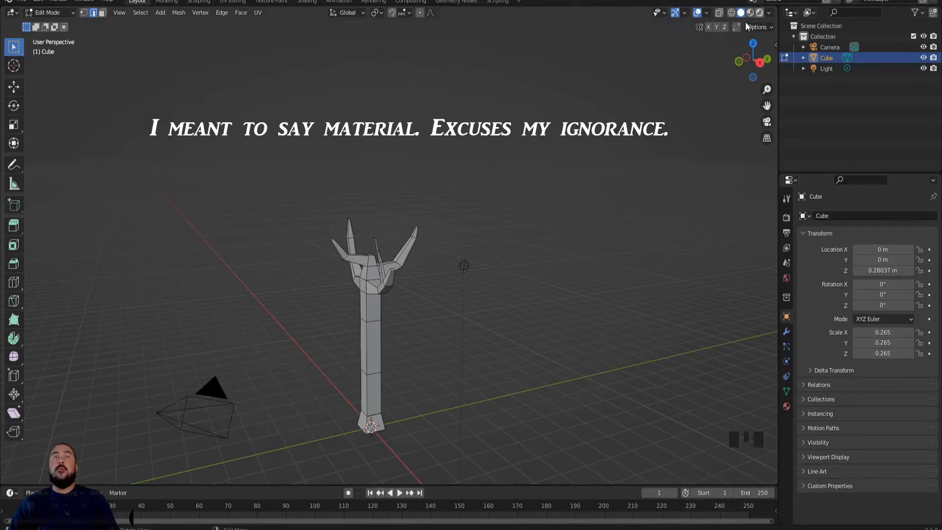
Set the scene's render engine to Cycles.
click(787, 217)
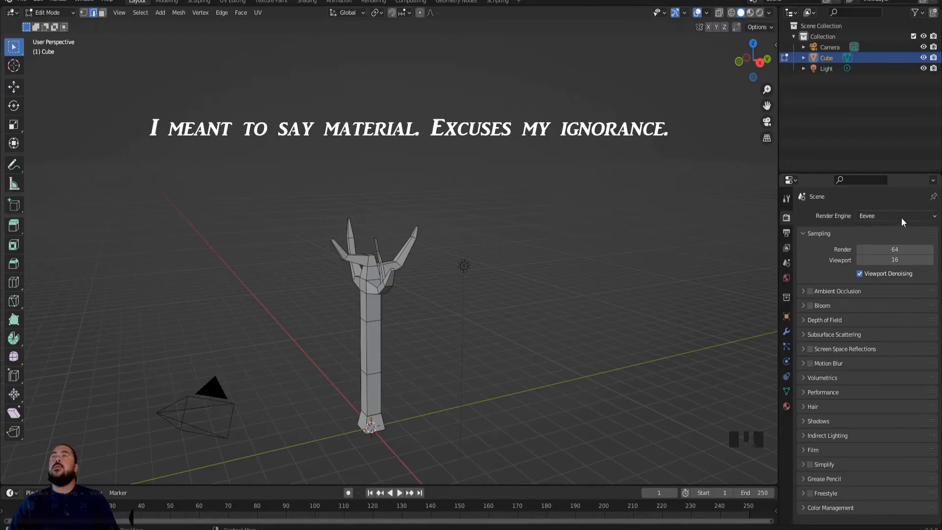
click(933, 216)
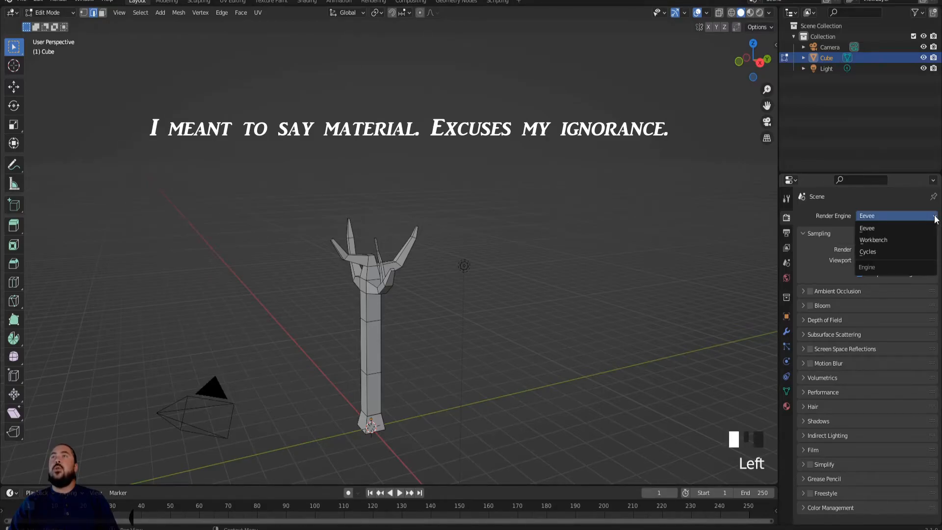
click(870, 252)
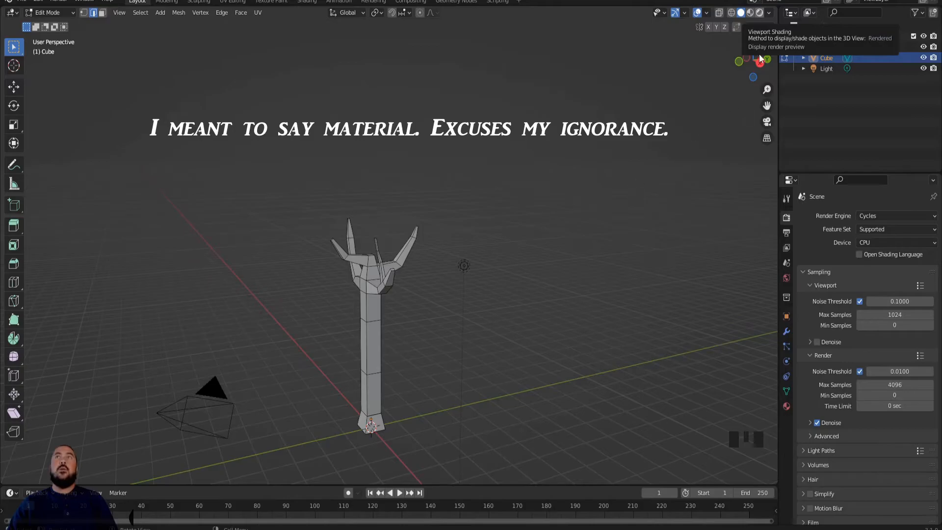
Switch the 3D view to rendered shading and inspect the tree from another angle.
click(759, 12)
middle_drag(550, 309, 545, 311)
scroll(511, 262, up, 3)
middle_drag(510, 262, 602, 198)
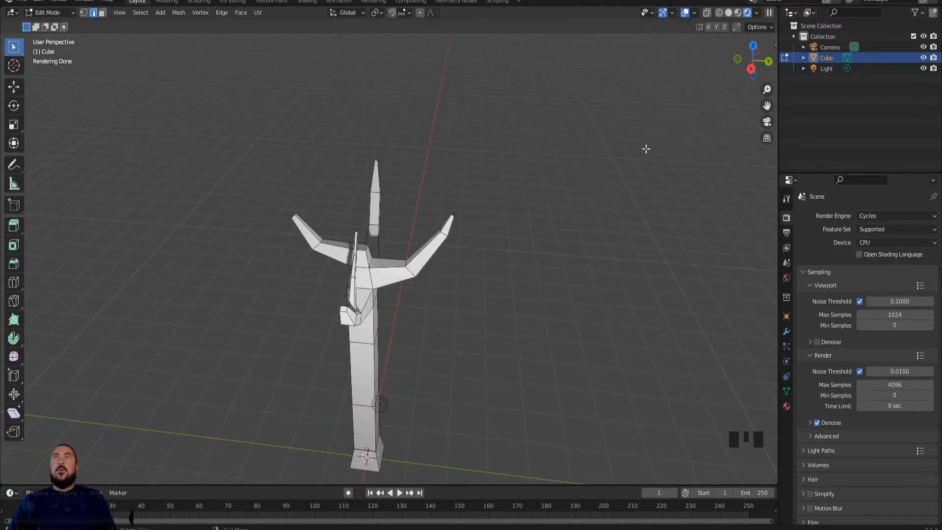
Set the render engine back to Eevee and view the rendered tree from the other side.
click(882, 216)
click(878, 227)
middle_drag(645, 210, 534, 316)
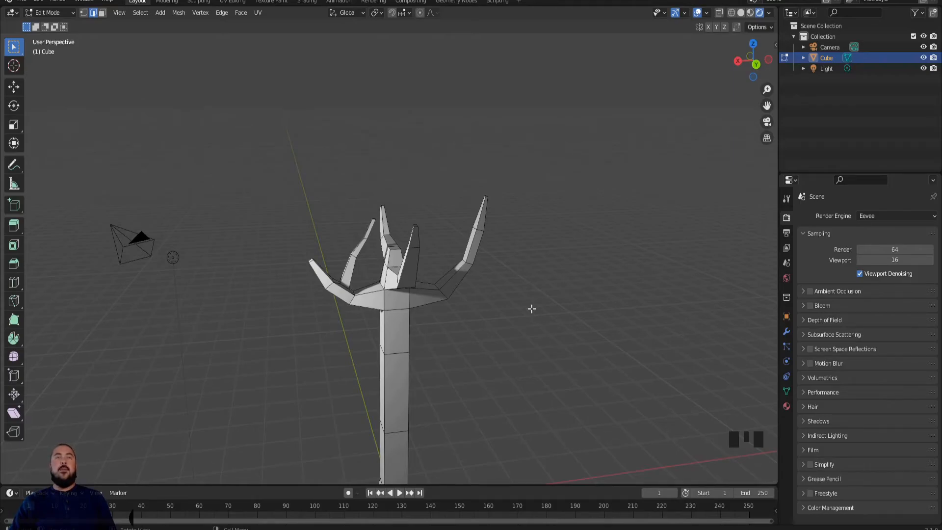
Examine the rendered tree's branches and trunk from several sides and distances.
middle_drag(557, 270, 520, 254)
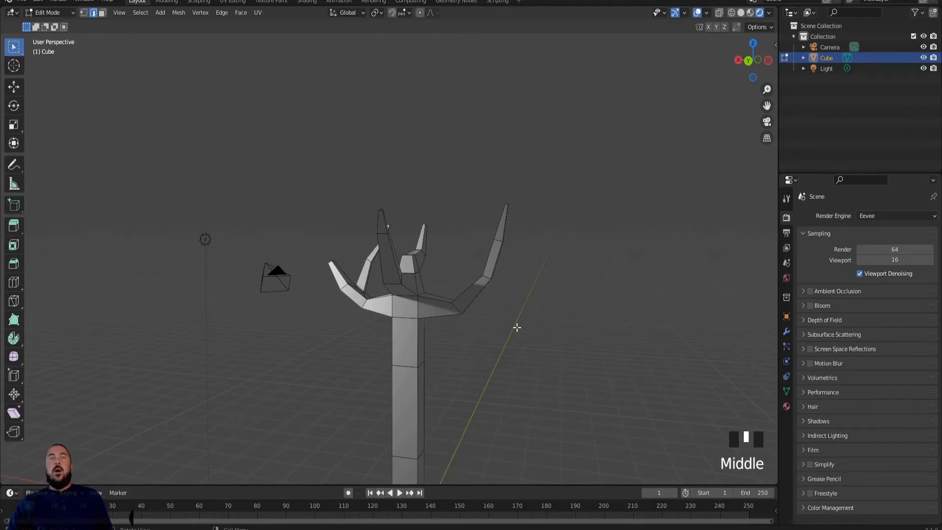
scroll(502, 362, down, 3)
middle_drag(485, 372, 559, 283)
scroll(435, 379, down, 3)
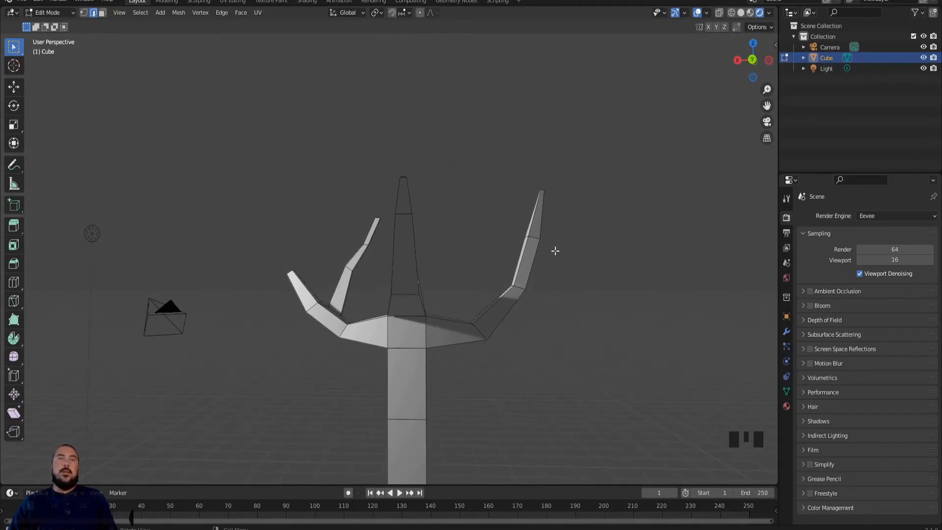
middle_drag(516, 322, 478, 255)
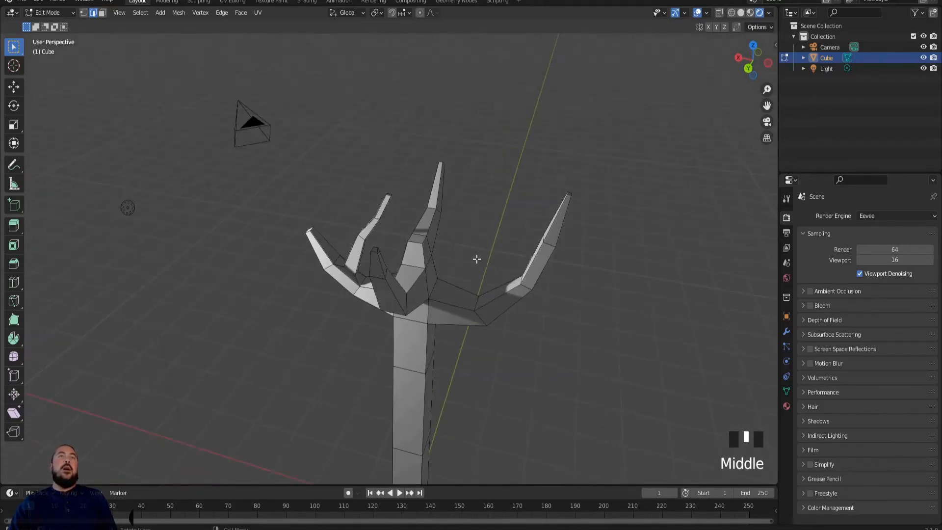
middle_drag(365, 273, 428, 230)
scroll(424, 243, down, 5)
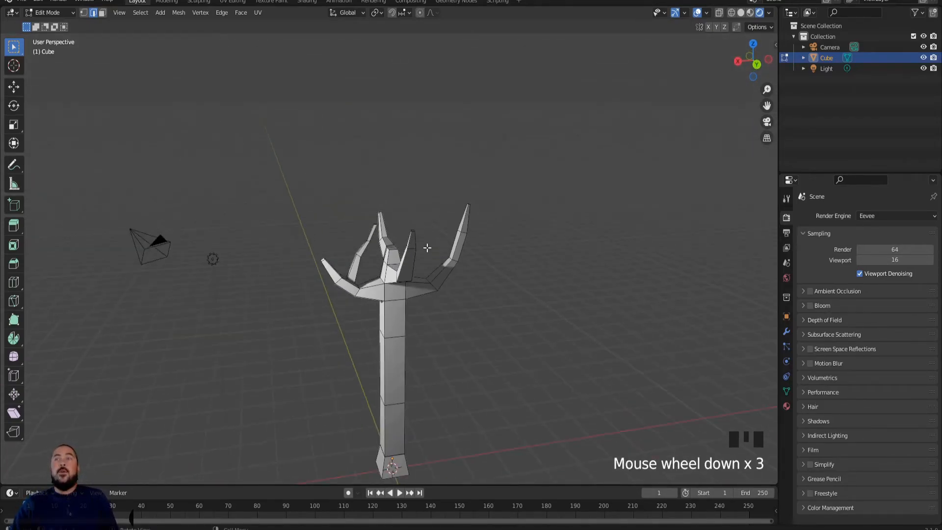
scroll(409, 291, up, 5)
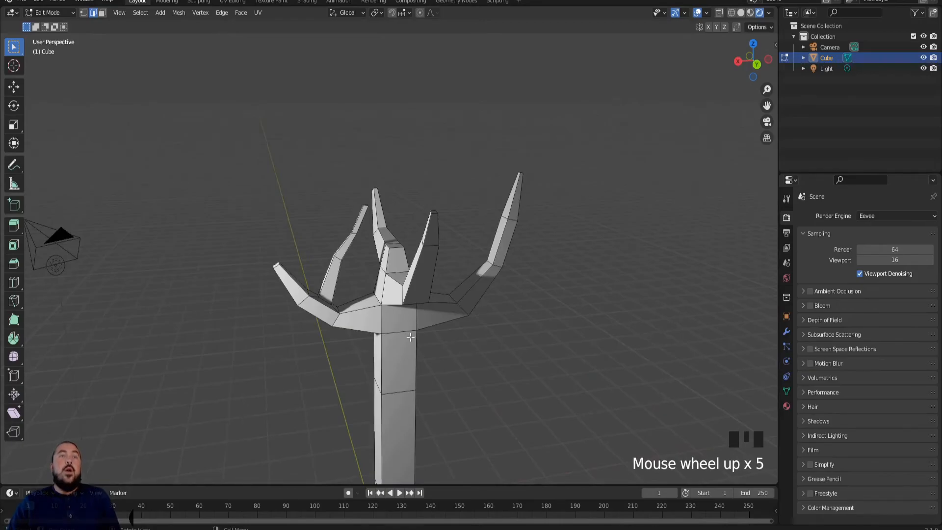
Return to Object Mode and rename the tree's existing material as Trunk.
key(Tab)
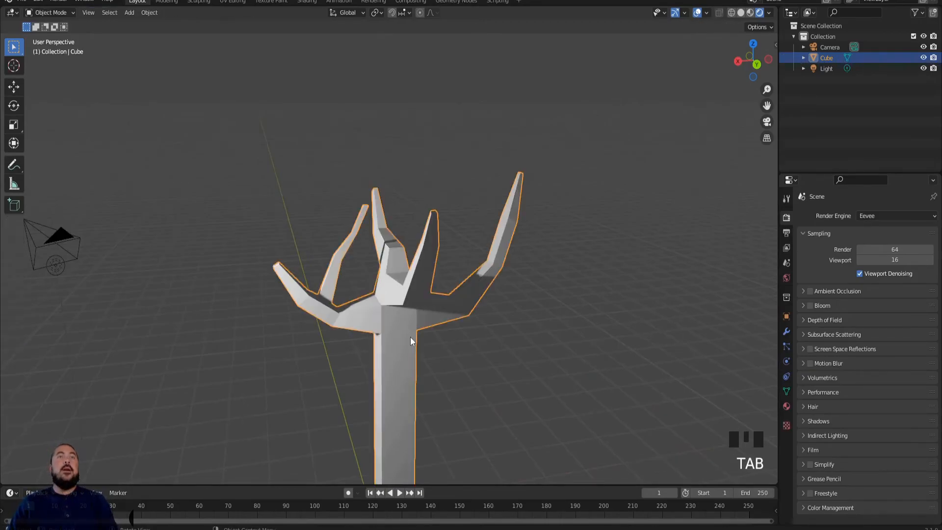
click(422, 323)
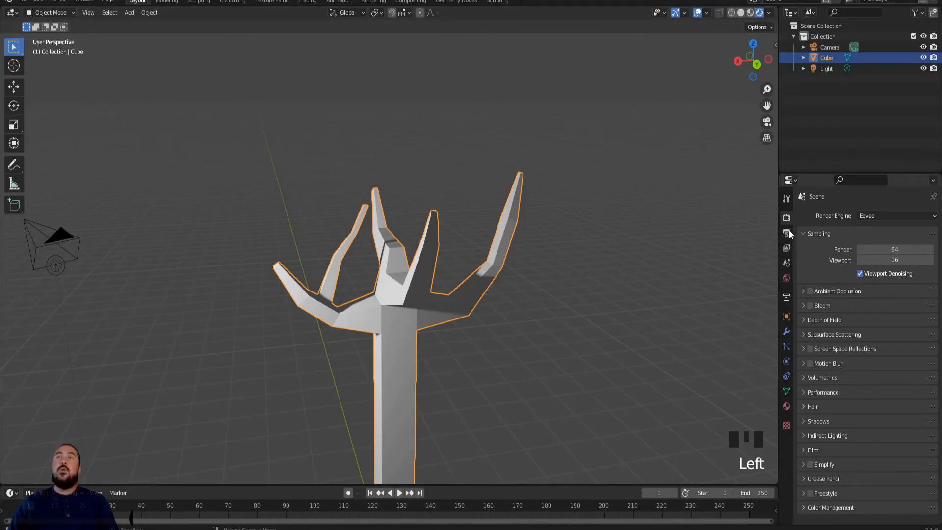
click(787, 407)
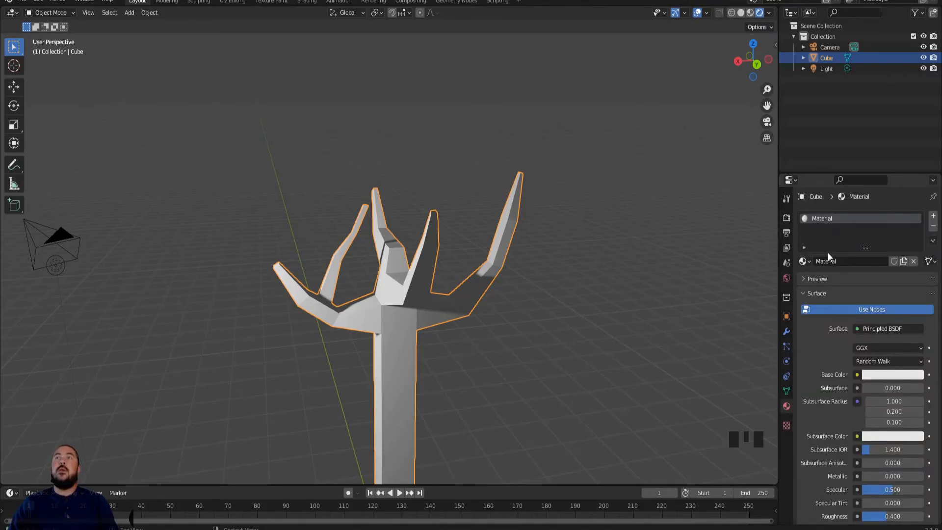
click(838, 217)
click(838, 216)
double_click(838, 217)
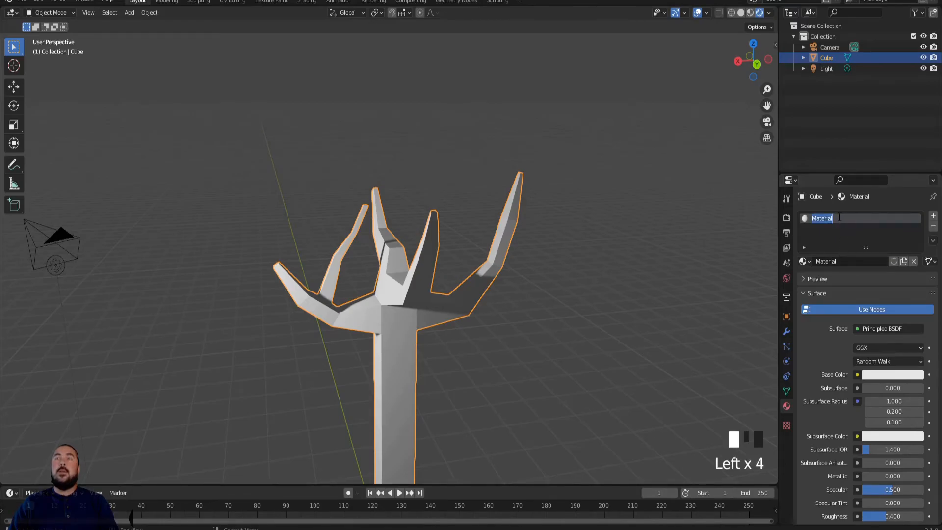
text(T)
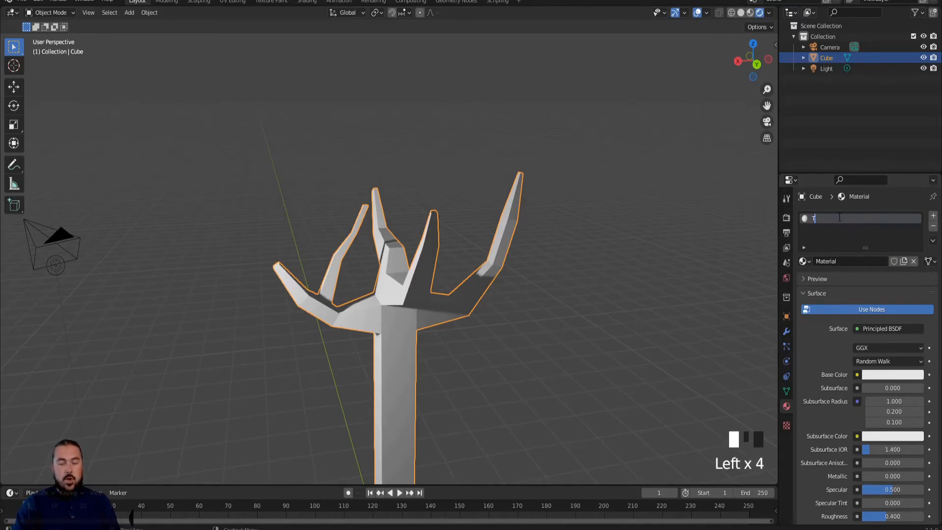
text(runk)
key(Return)
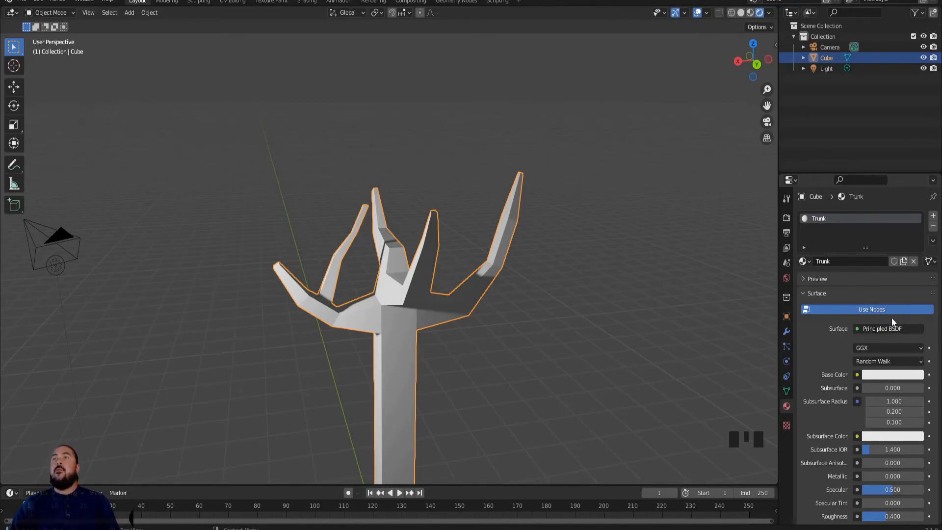
Set the Trunk material's base color to a dark orange-brown with a saturation of about 0.957, and view the coloured tree from another side.
click(867, 376)
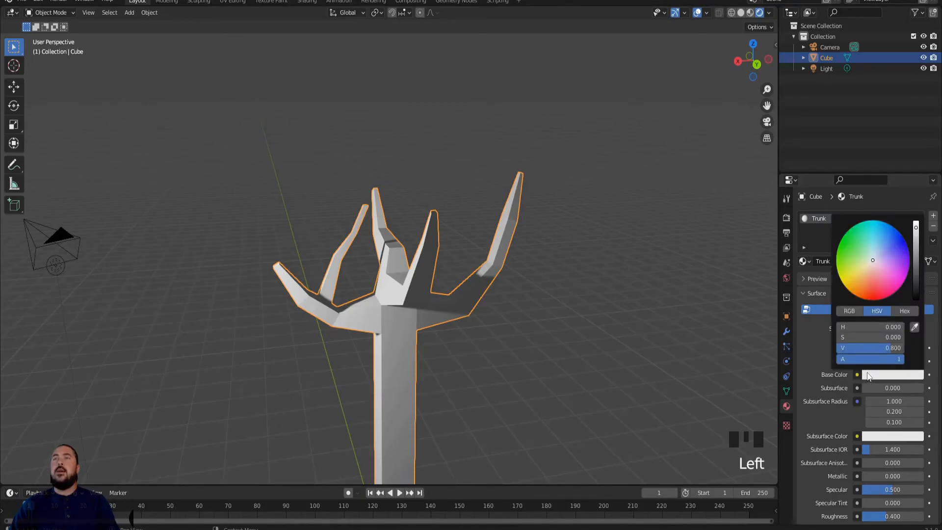
click(872, 260)
mouse_move(873, 260)
mouse_down()
mouse_move(864, 241)
mouse_move(842, 247)
mouse_move(842, 276)
mouse_move(863, 293)
mouse_move(858, 288)
mouse_up()
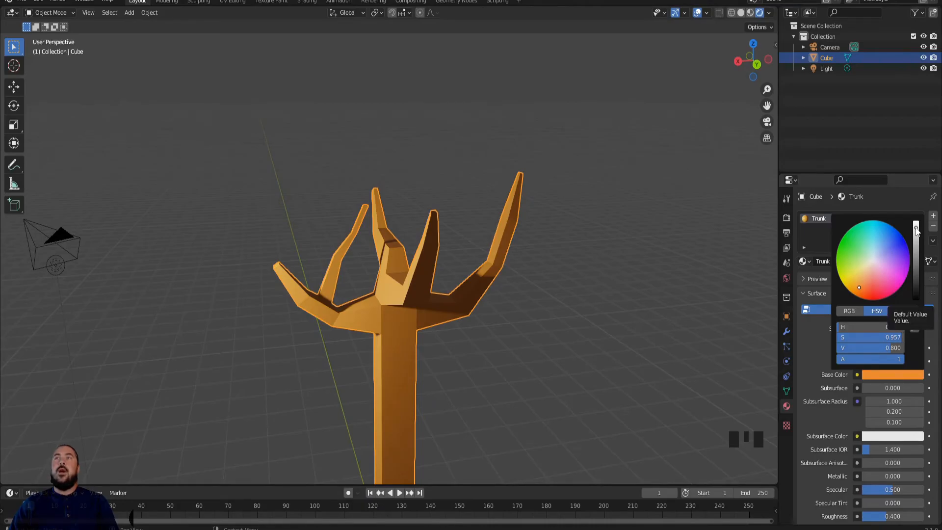
drag(915, 225, 916, 262)
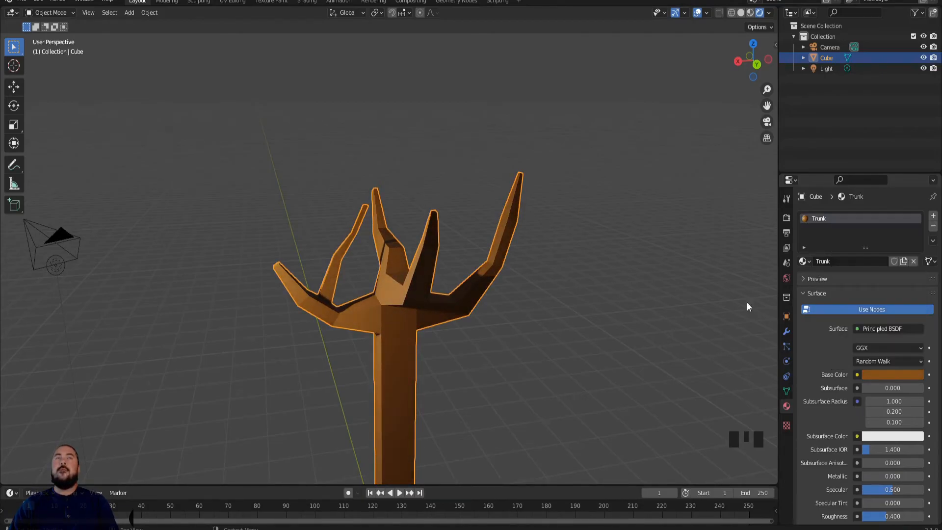
scroll(655, 307, down, 2)
middle_drag(655, 306, 371, 297)
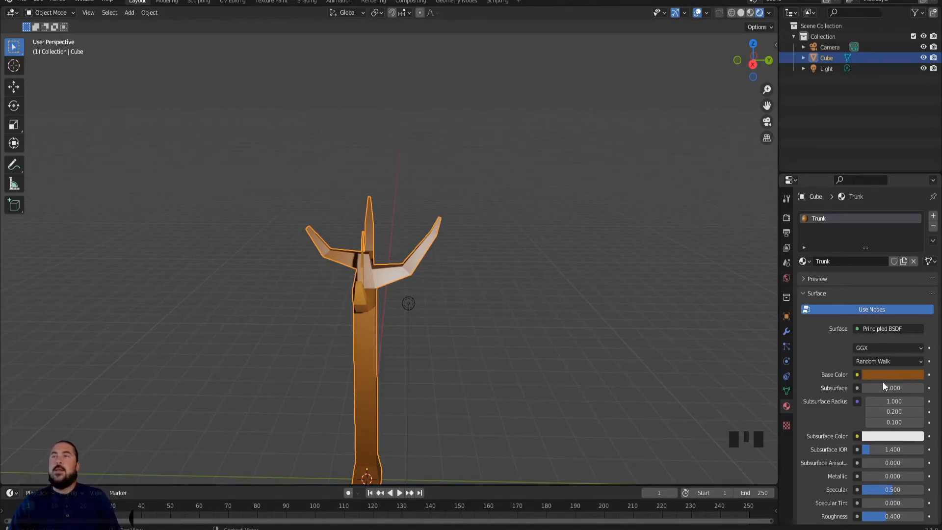
Raise the Trunk material's roughness to 1.000 and check the surface from different sides.
scroll(884, 375, down, 3)
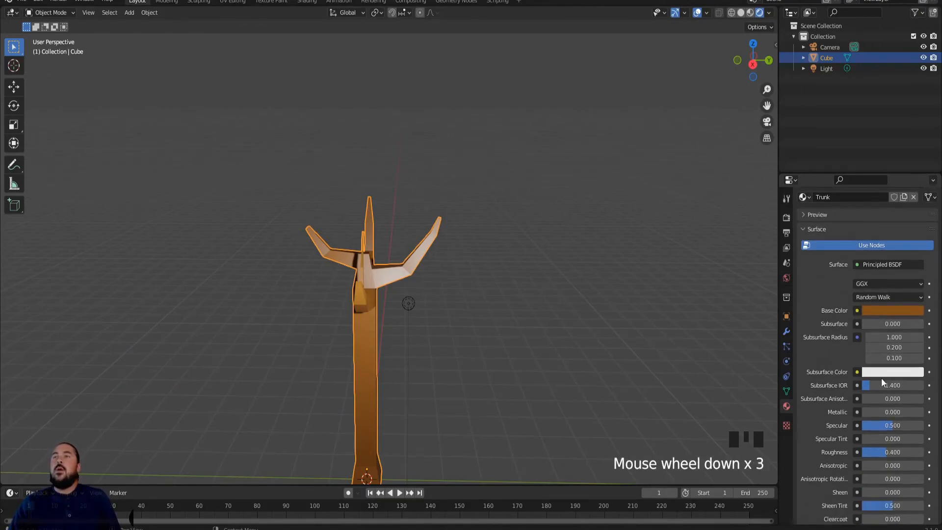
scroll(881, 380, down, 1)
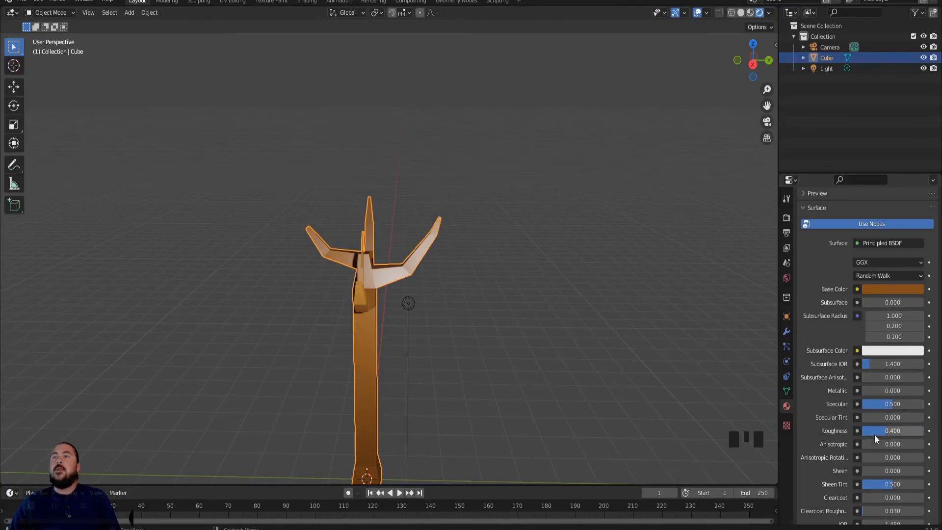
drag(872, 431, 923, 432)
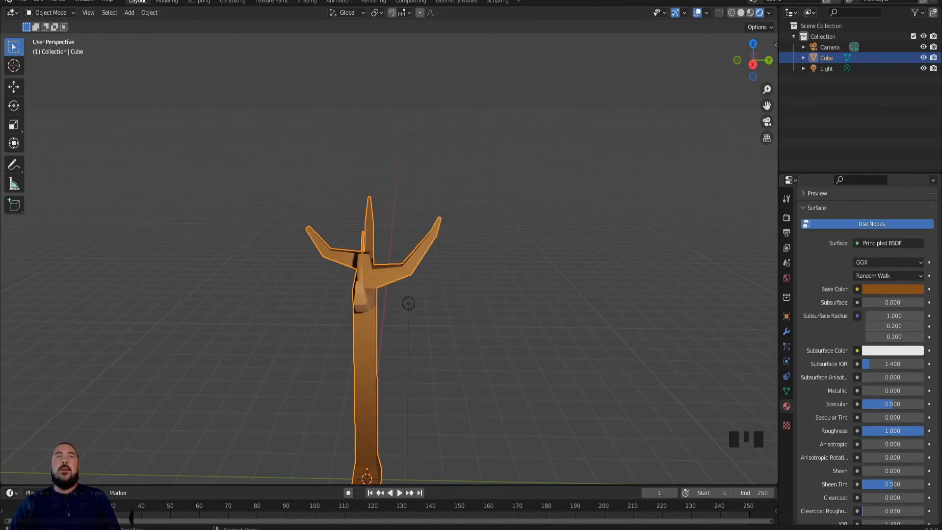
mouse_move(924, 431)
mouse_down()
mouse_move(903, 431)
mouse_move(923, 431)
mouse_up()
middle_drag(624, 345, 520, 331)
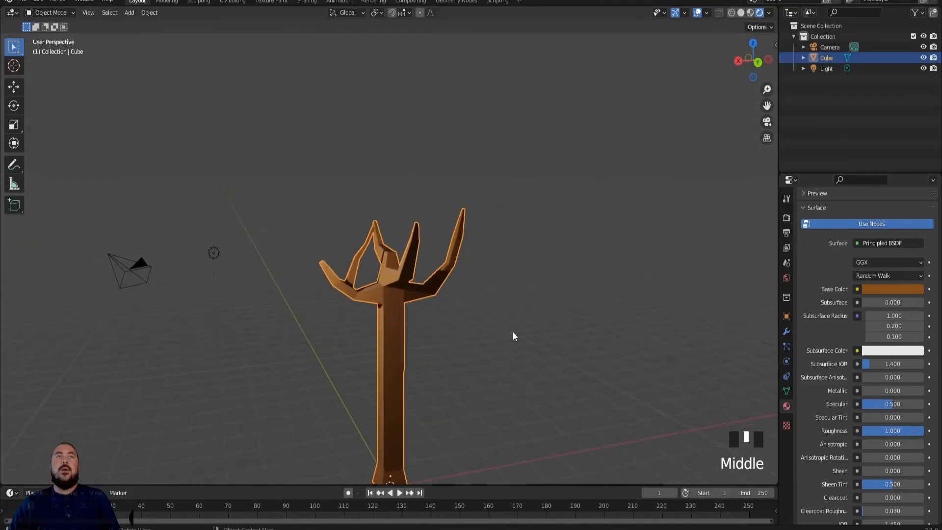
scroll(390, 326, up, 3)
middle_drag(391, 327, 541, 344)
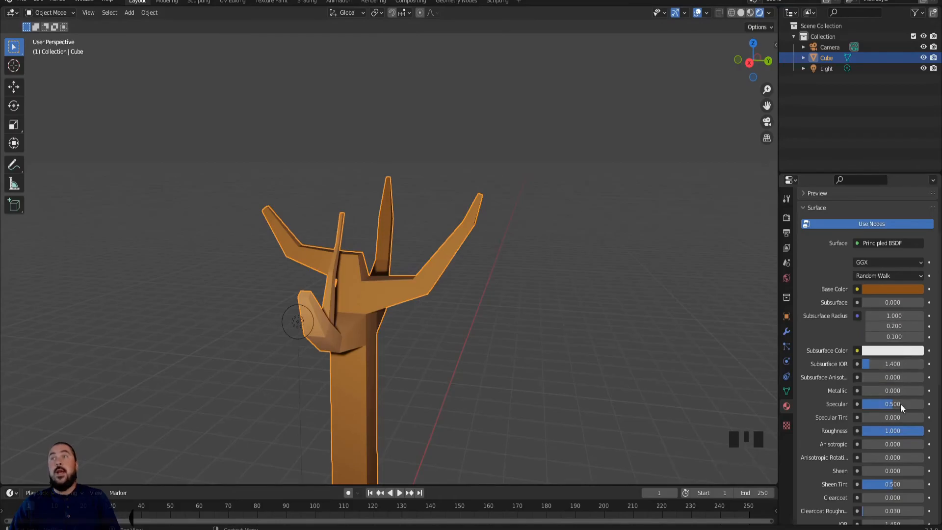
Set the Trunk material's roughness to about 0.929 and inspect the whole brown tree from all around.
click(907, 431)
drag(908, 432, 905, 431)
middle_drag(716, 385, 427, 350)
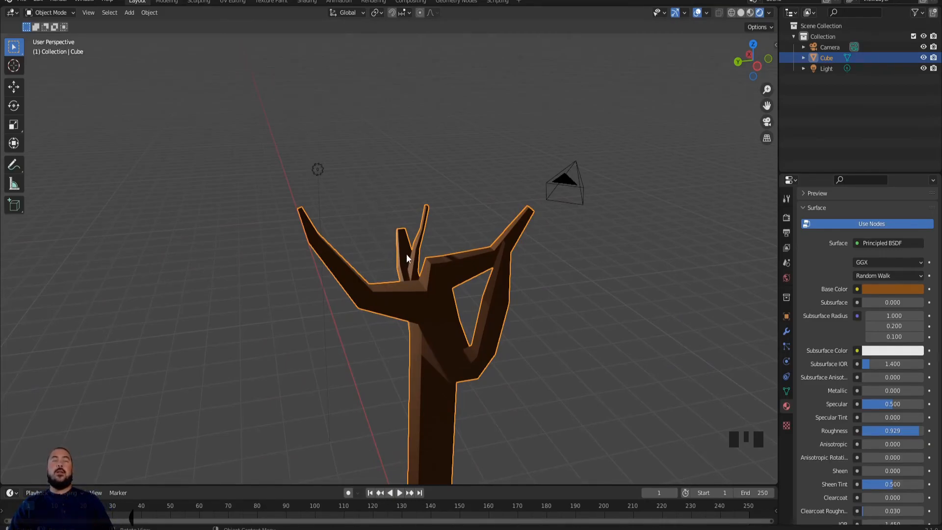
middle_drag(413, 254, 511, 274)
scroll(488, 322, down, 2)
middle_click(537, 322)
middle_drag(537, 322, 549, 300)
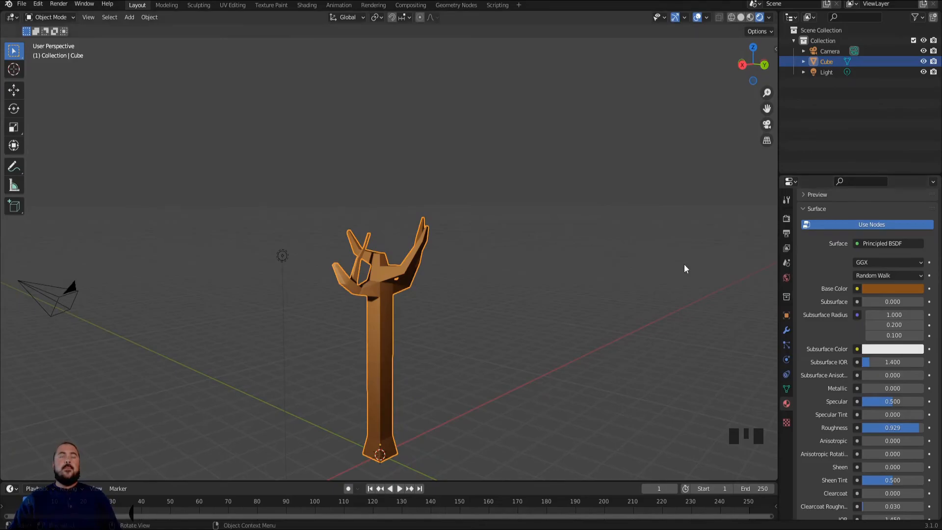
middle_drag(393, 278, 421, 284)
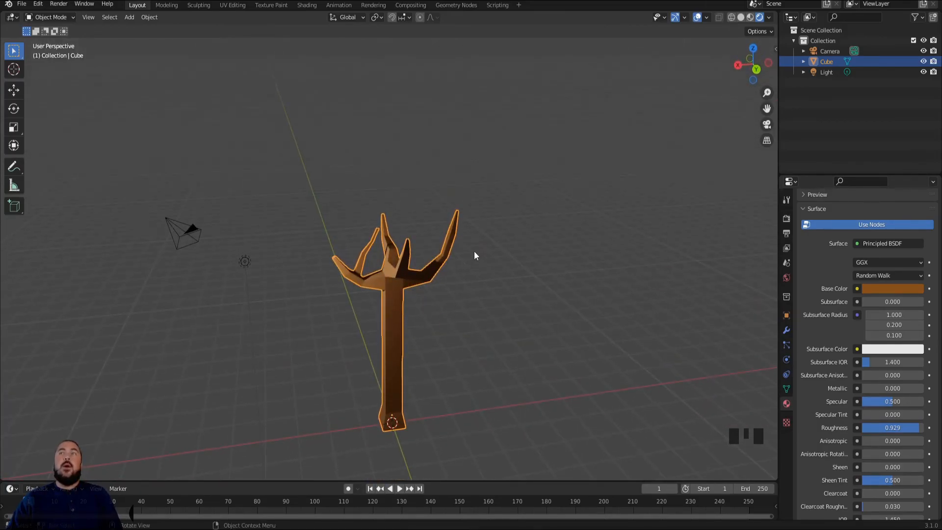
middle_drag(364, 320, 399, 308)
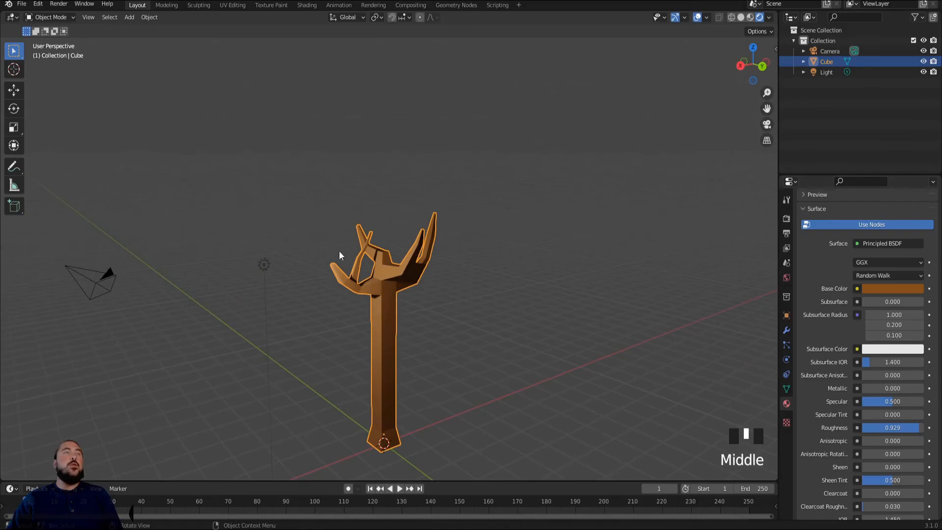
Save the project to the Desktop folder as LowPolyTree.blend, and minimise the Videos folder window to uncover the desktop.
click(22, 4)
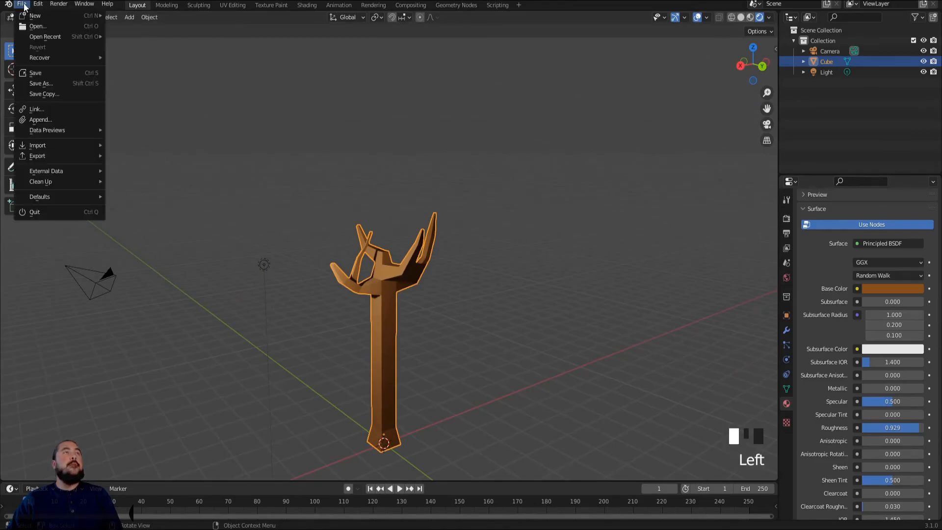
click(49, 77)
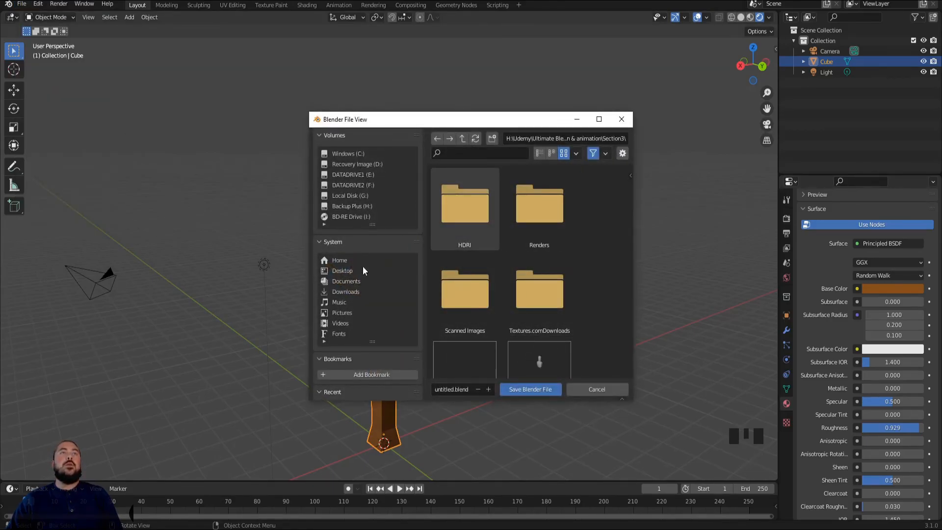
scroll(363, 259, down, 1)
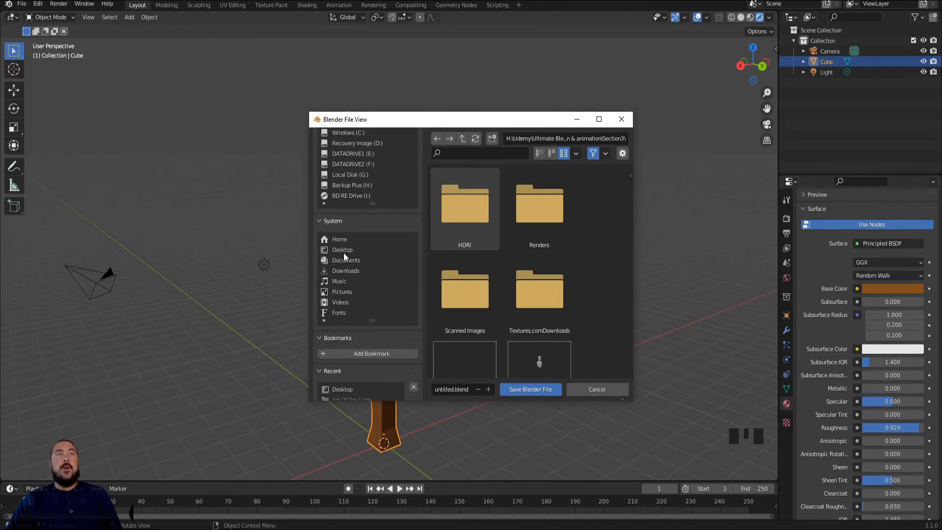
click(343, 251)
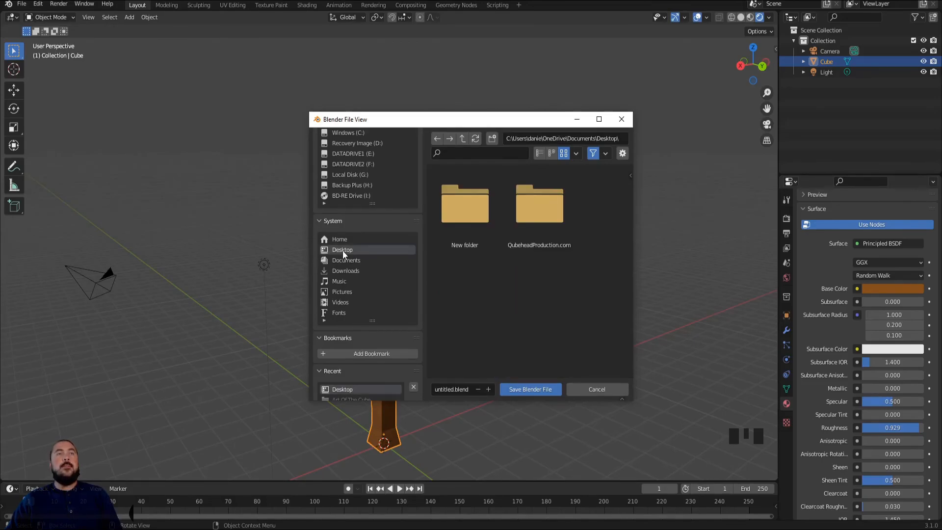
double_click(452, 391)
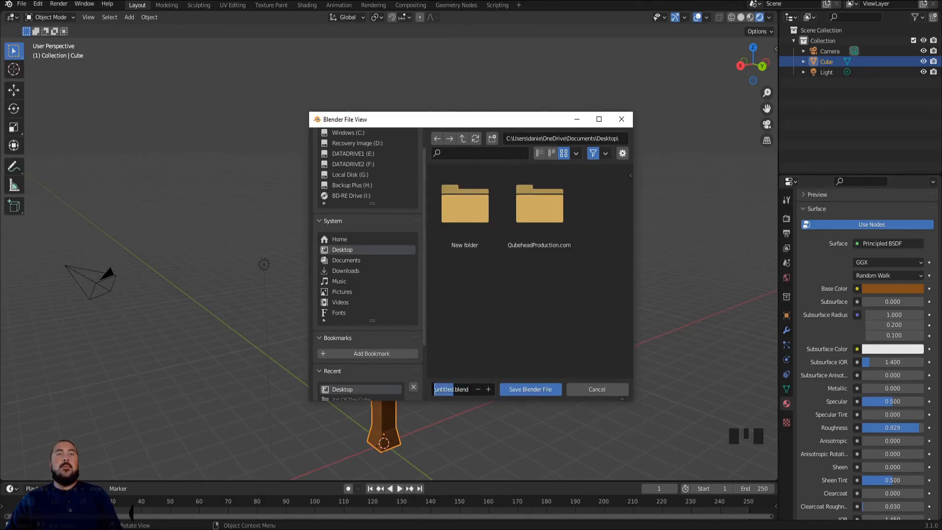
text(Low)
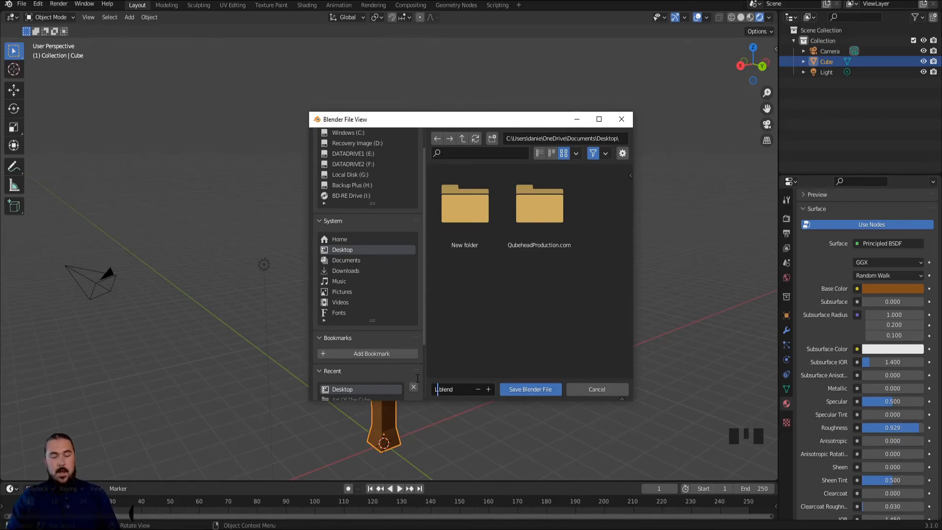
text(Po)
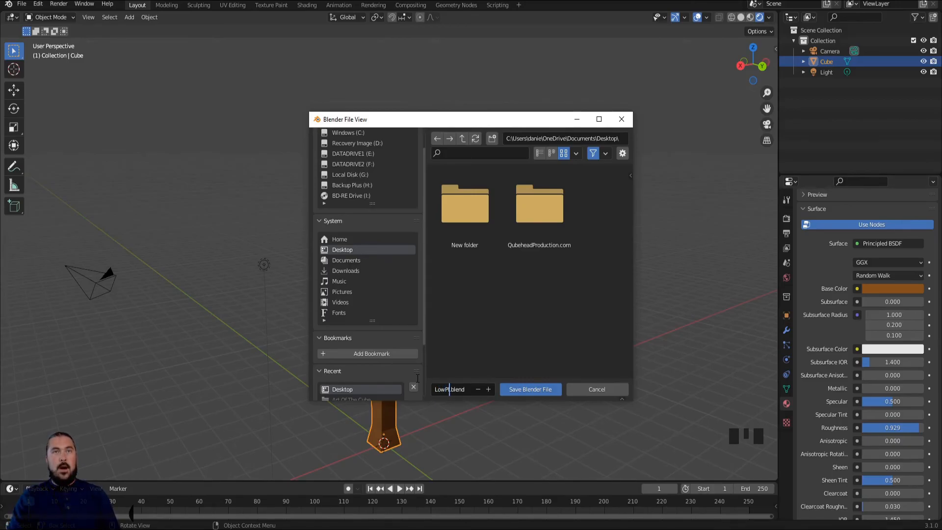
text(lyT)
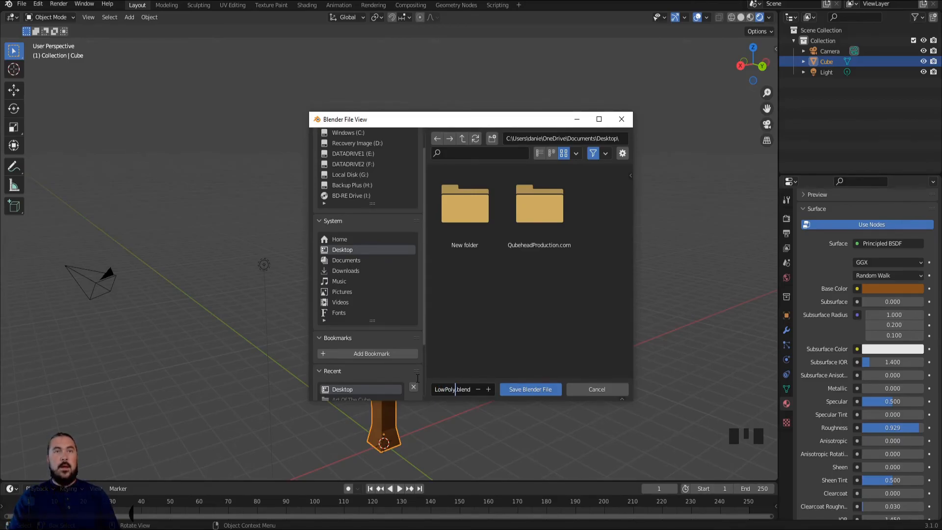
text(re)
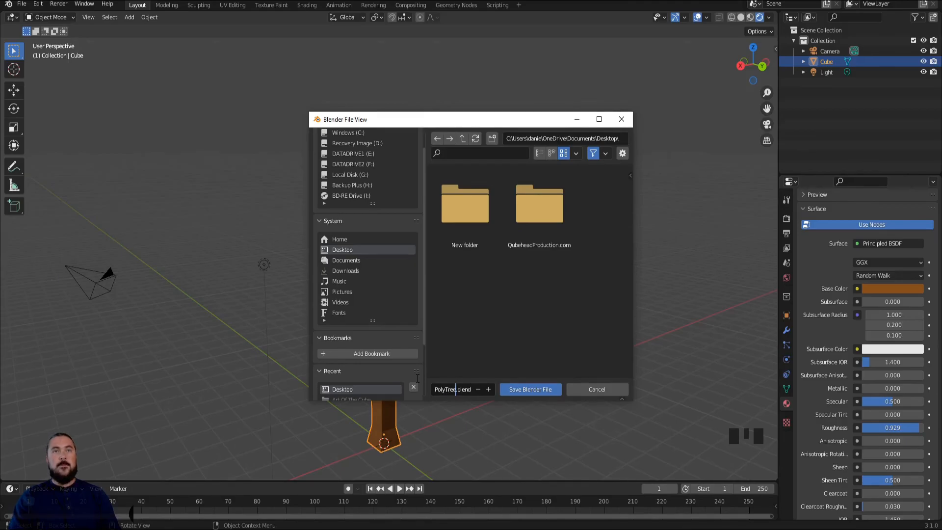
text(e)
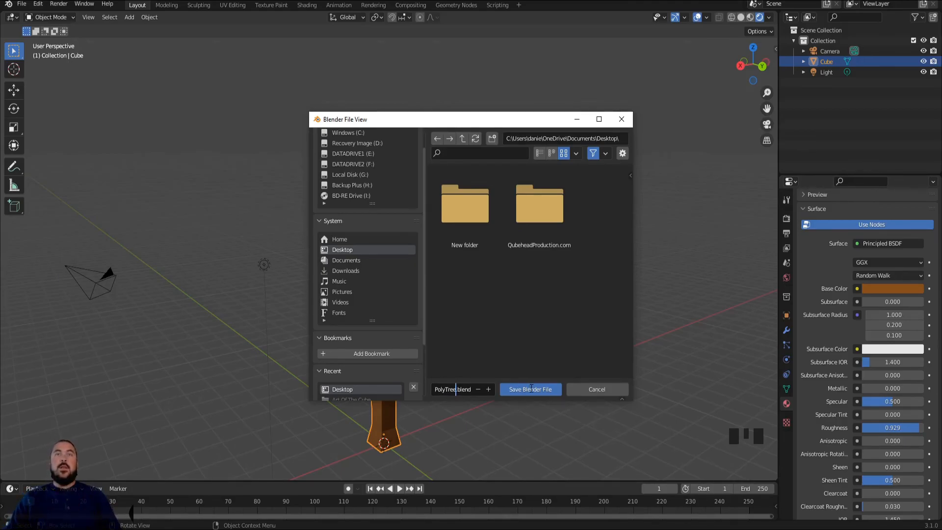
click(530, 389)
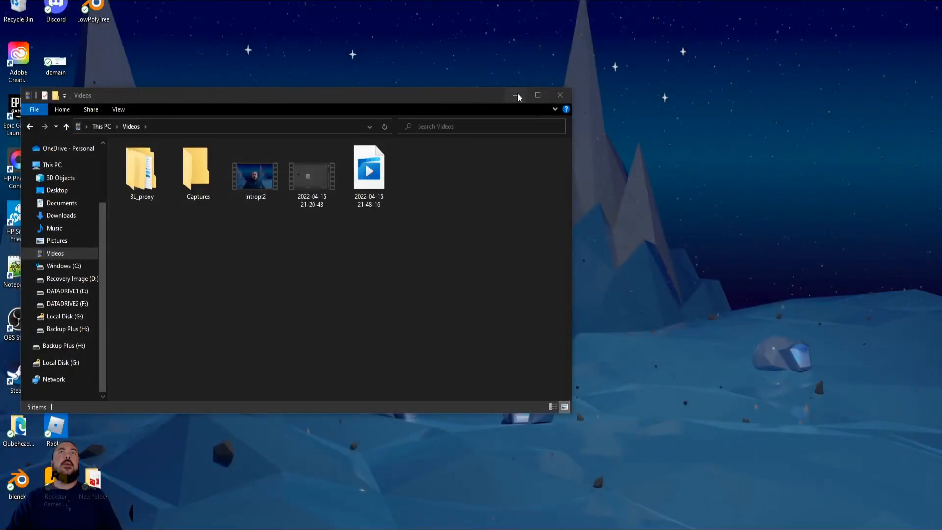
click(510, 93)
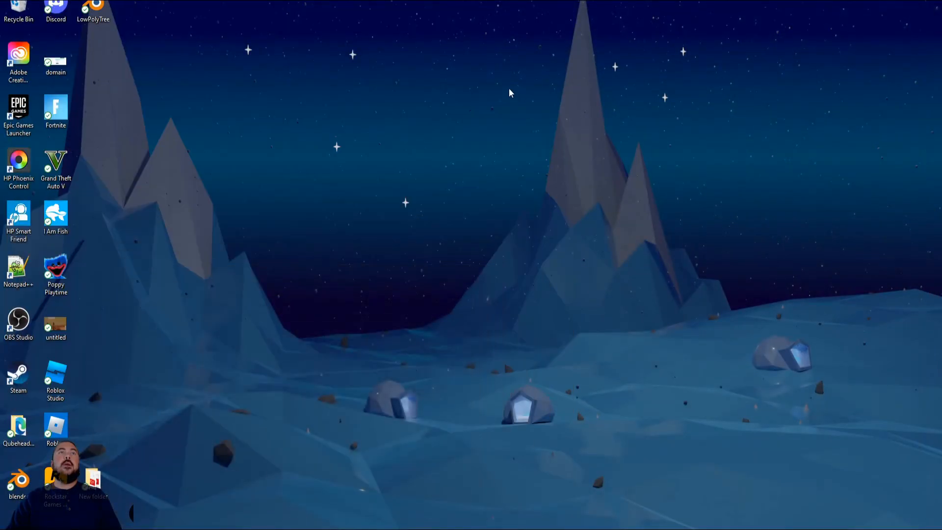